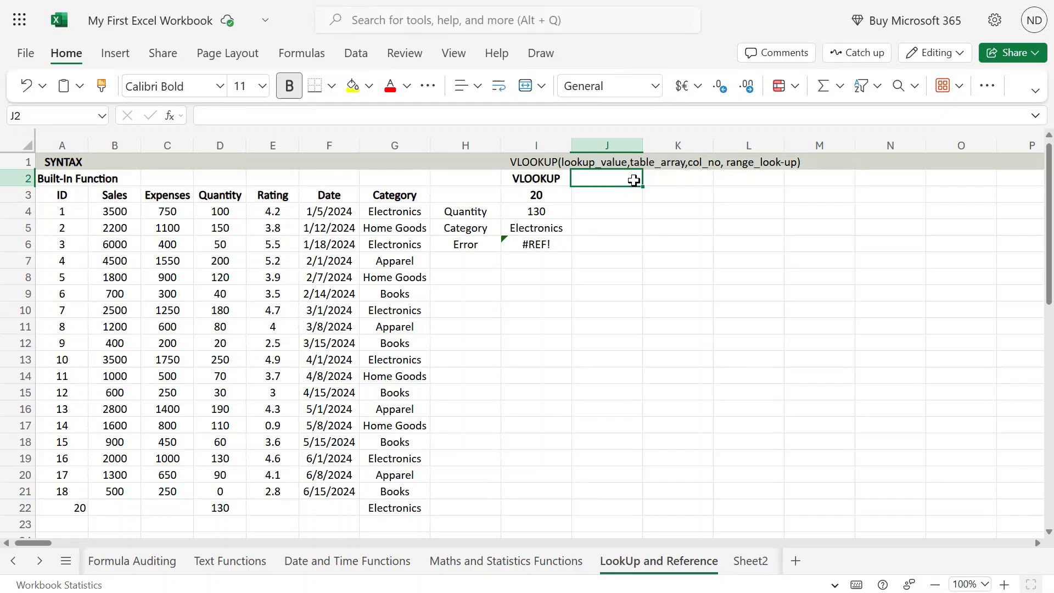
- Enter the heading HLOOKUP in cell J2, beside the VLOOKUP heading
type("HLLO")
key("ctrl+Return")
key("BackSpace")
type("HLL")
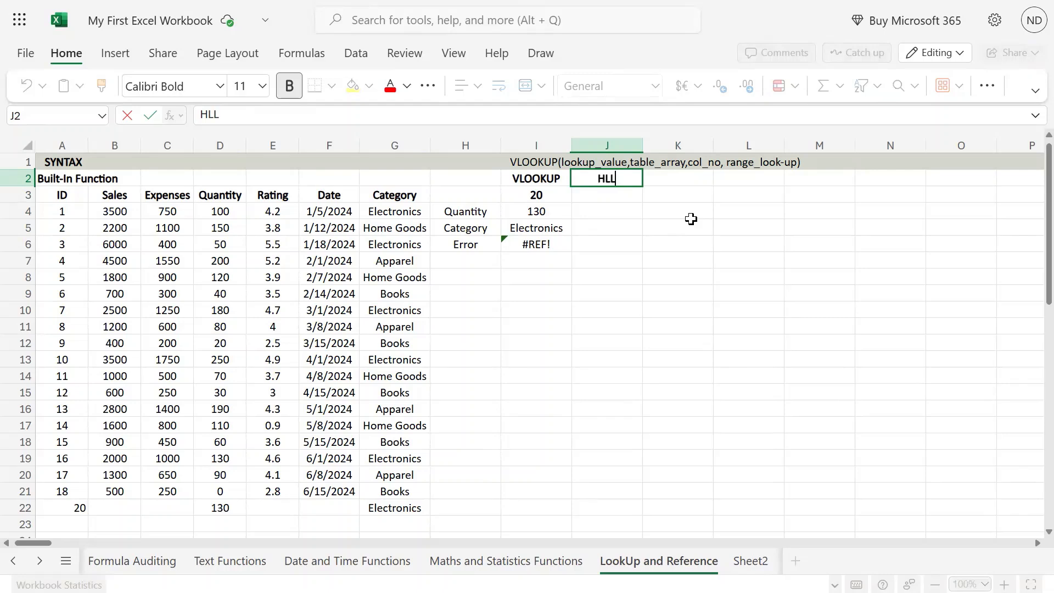
type("O")
key("ctrl+Return")
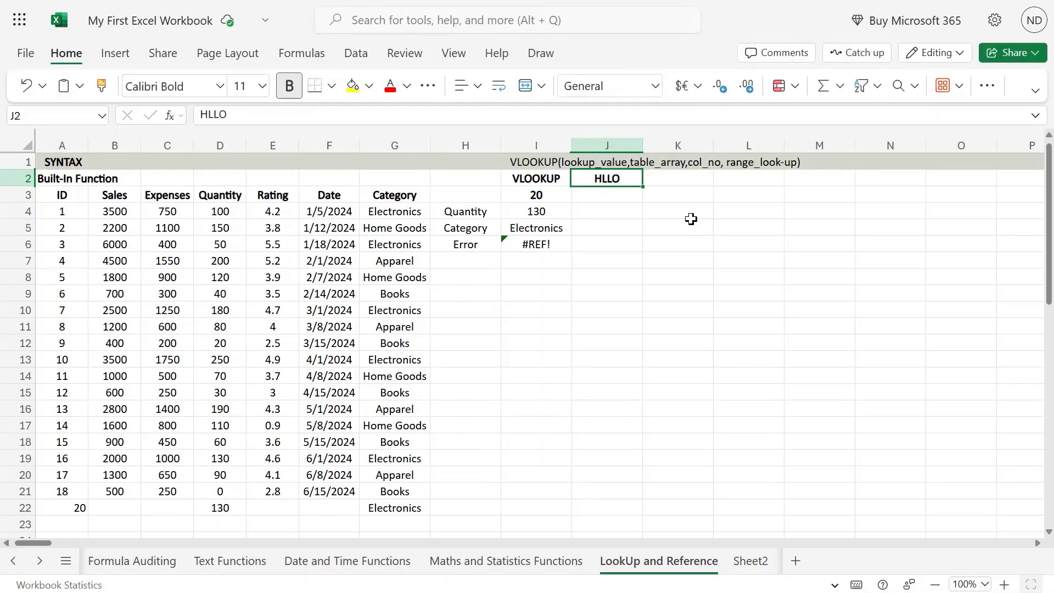
type("oo")
key("BackSpace")
key("BackSpace")
type("H")
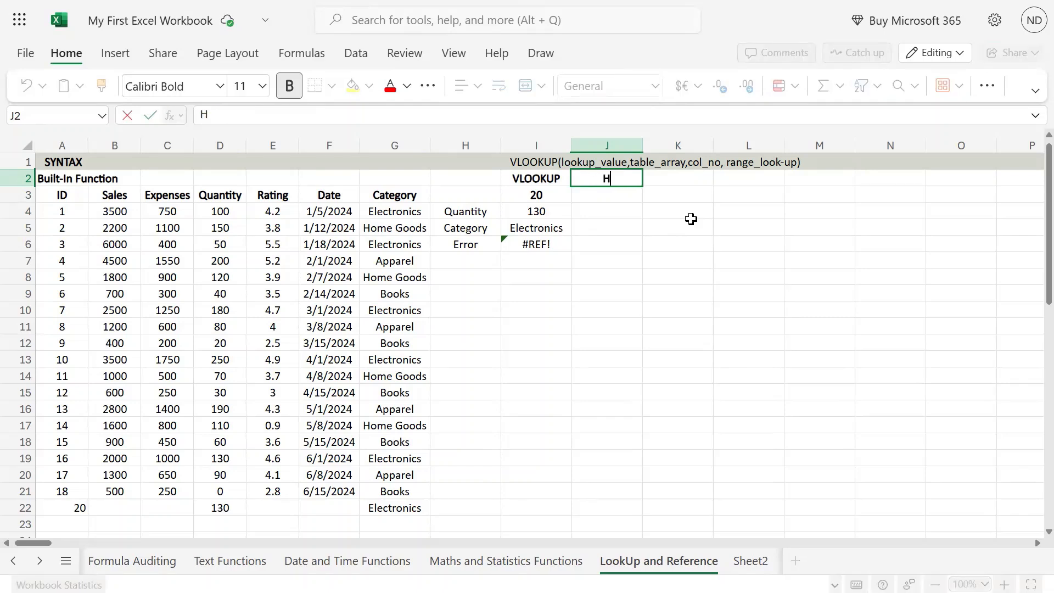
type("LOOKUP")
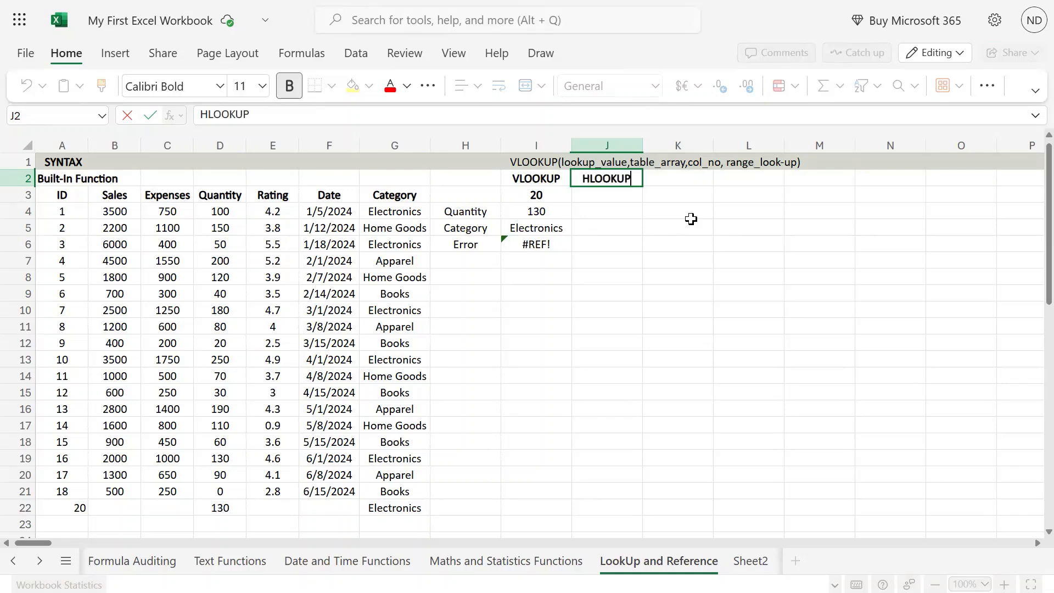
key("Return")
- Start the syntax text in cell J1 with HLOOKUP(
key("Up")
key("Up")
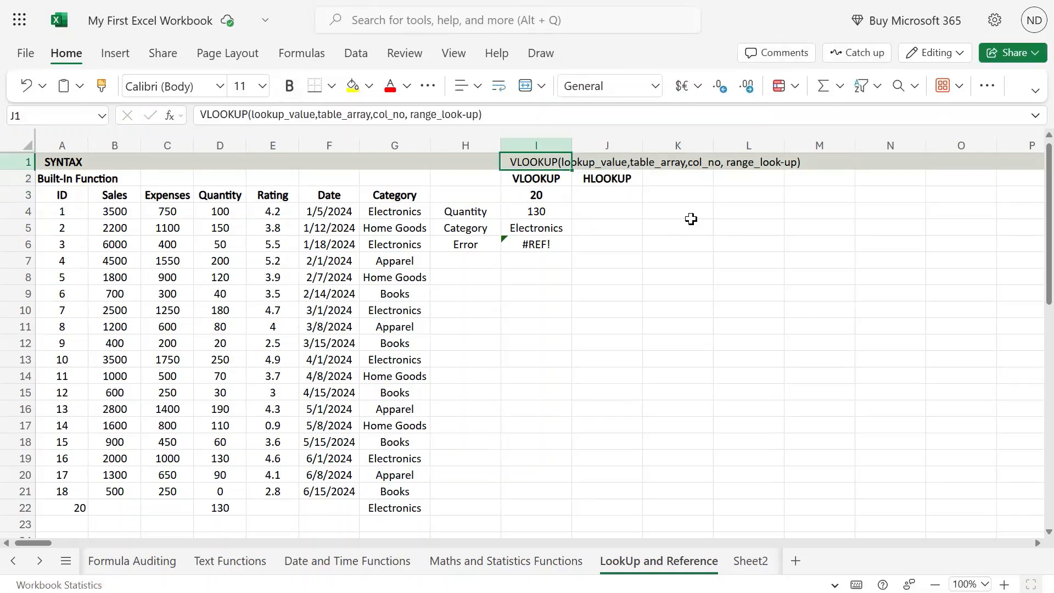
key("Left")
key("Right")
key("Right")
key("Left")
key("Right")
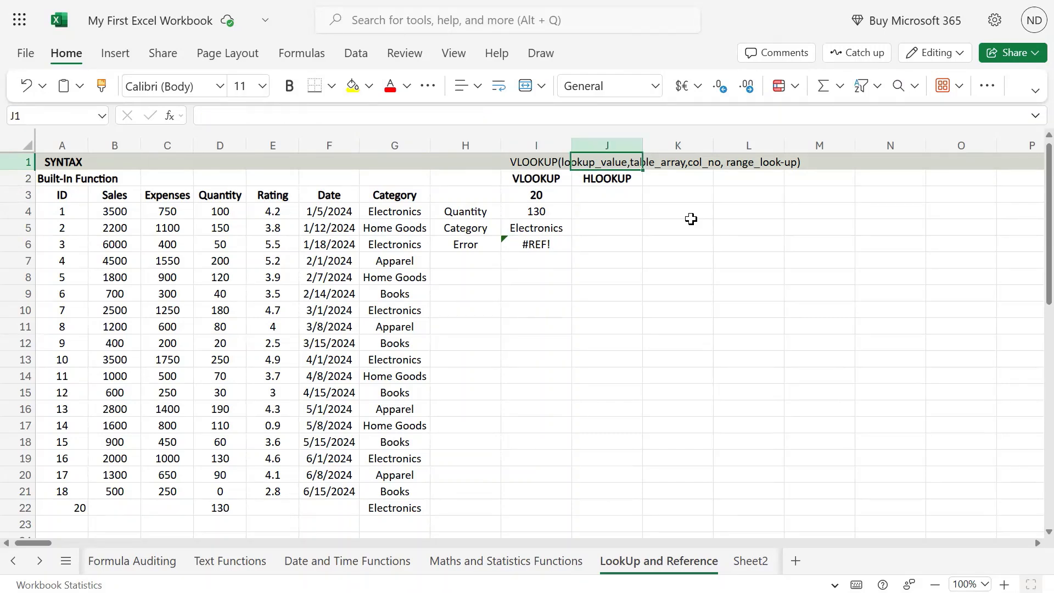
mouse_move(526, 2)
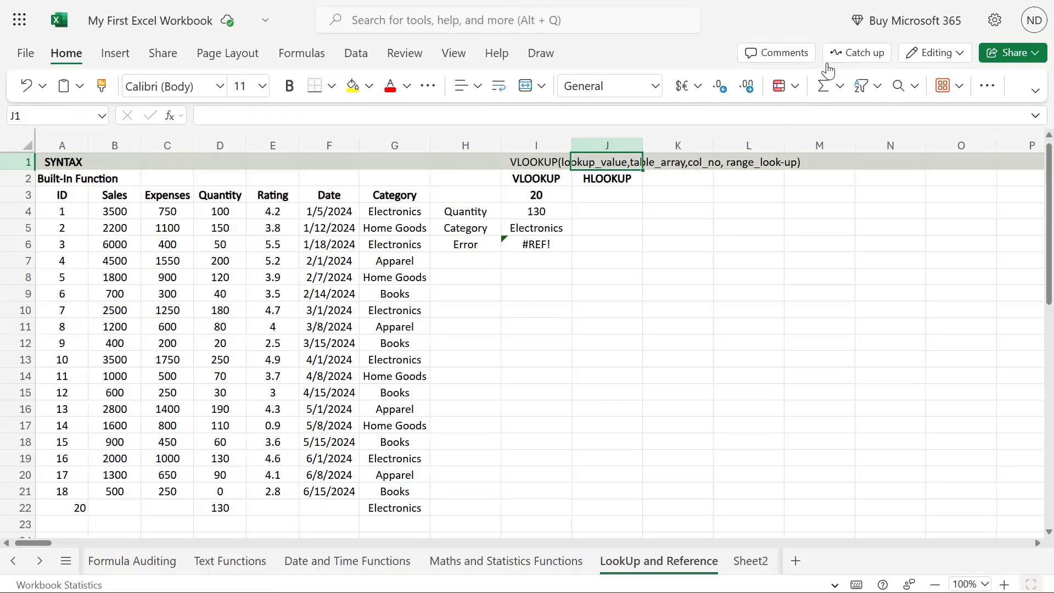
left_click(614, 181)
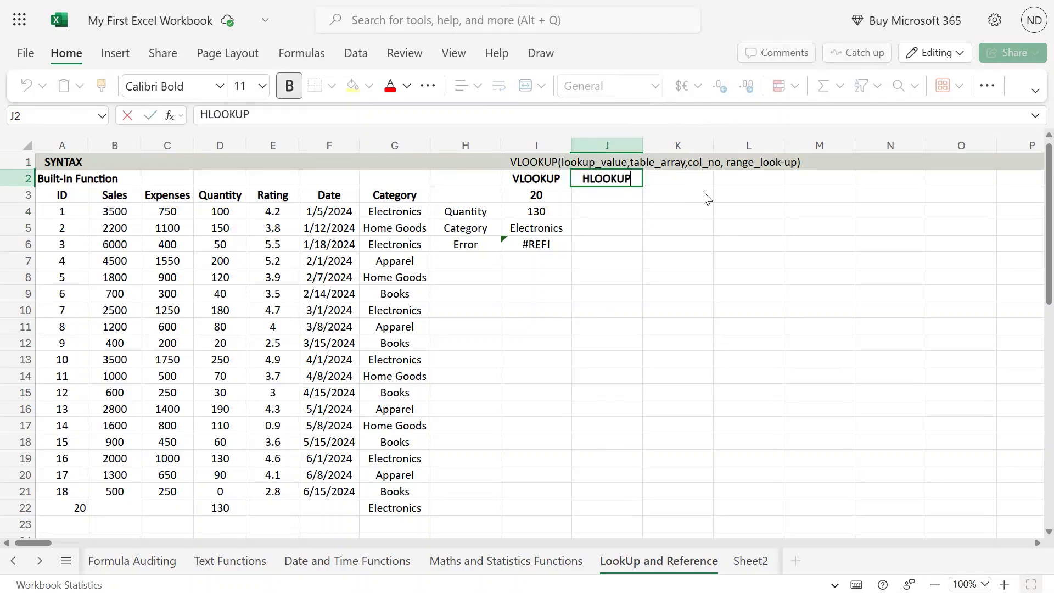
key("Return")
key("Up")
key("Up")
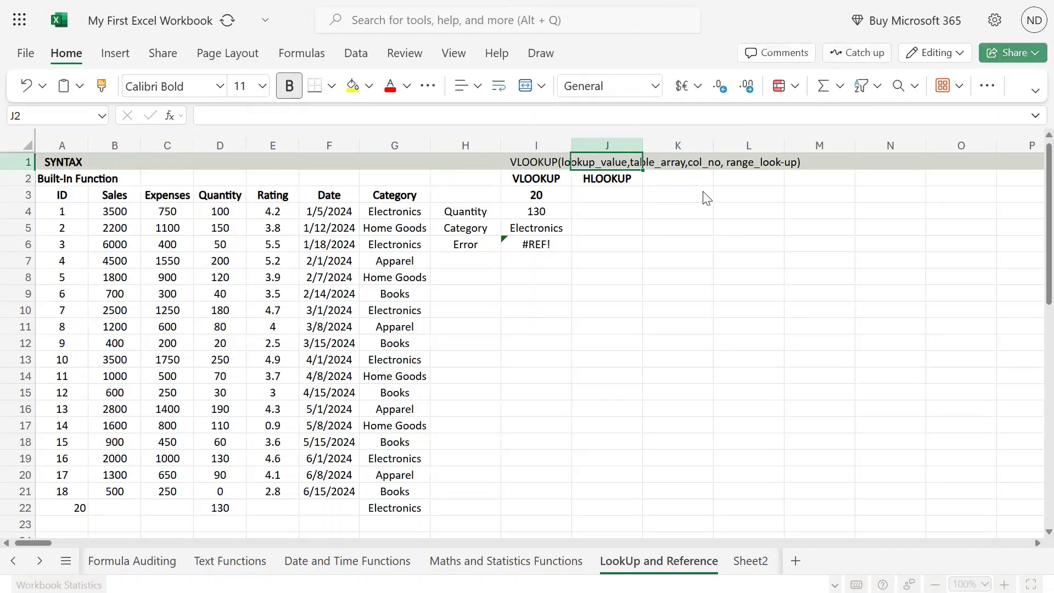
type("HLOOKUP")
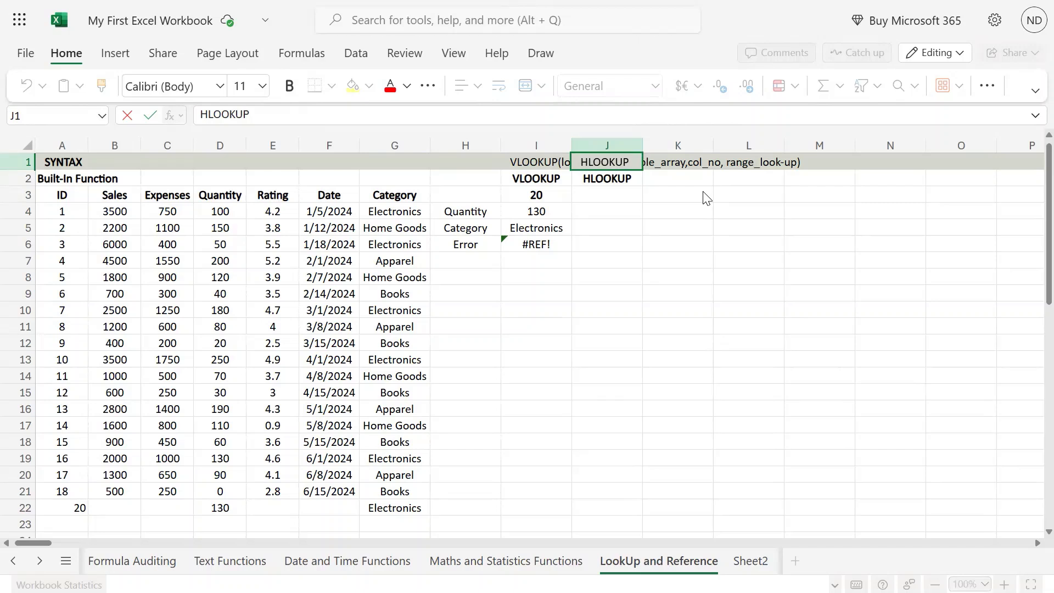
type("(")
left_click(526, 2)
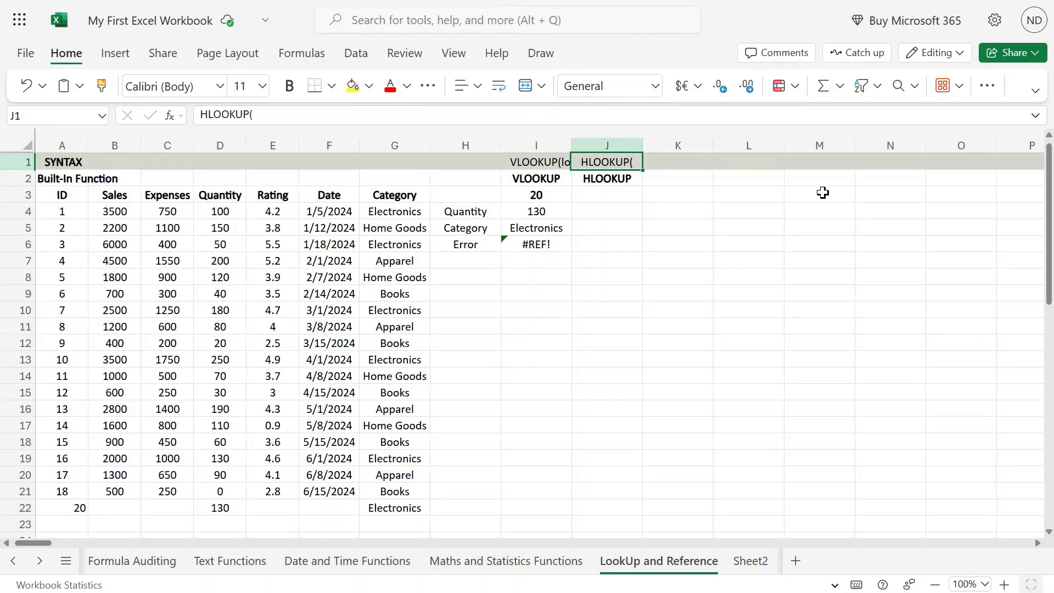
- Complete J1 as HLOOKUP(lookup_value,table_array,col_no, range_look-up), reusing the argument text of the VLOOKUP syntax in I1
key("Left")
key("Left")
key("Right")
key("F2")
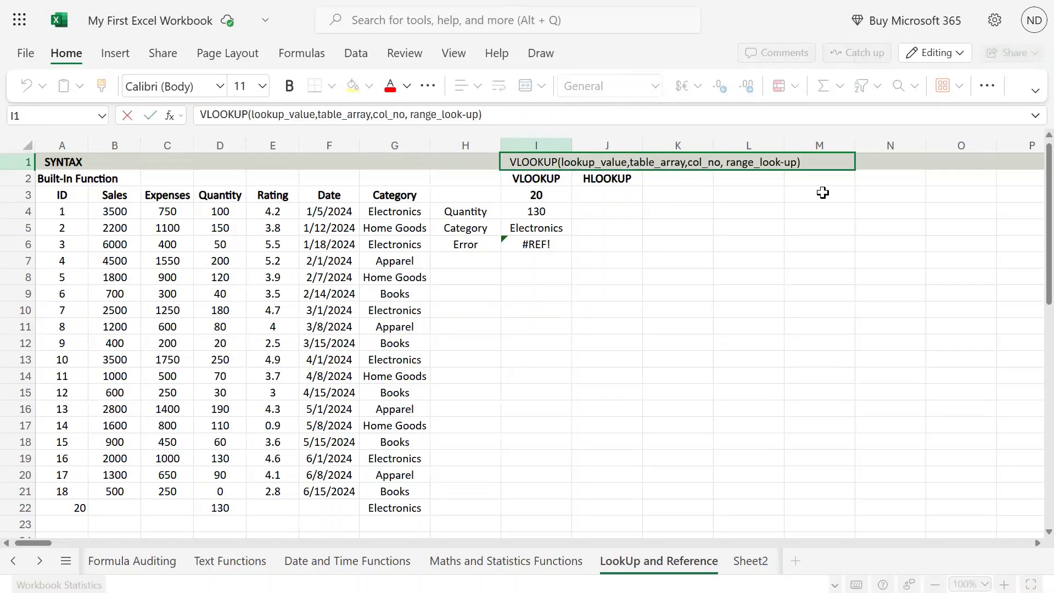
key("shift+Left")
key("shift+Left")
key("shift+Left")
key("shift+Left")
key("shift+Left")
key("shift+Left")
key("shift+Left")
key("shift+Left")
key("shift+Left")
key("shift+Left")
key("shift+Left")
key("shift+Left")
key("shift+Left")
key("shift+Left")
key("shift+Left")
key("shift+Left")
key("shift+Left")
key("shift+Left")
key("shift+Left")
key("shift+Left")
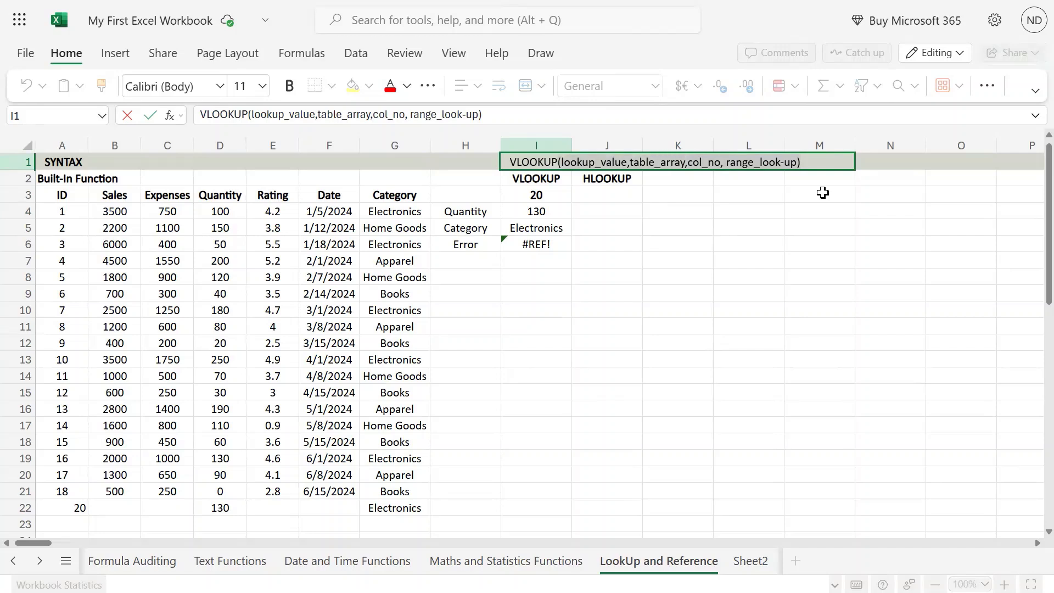
key("Escape")
key("Right")
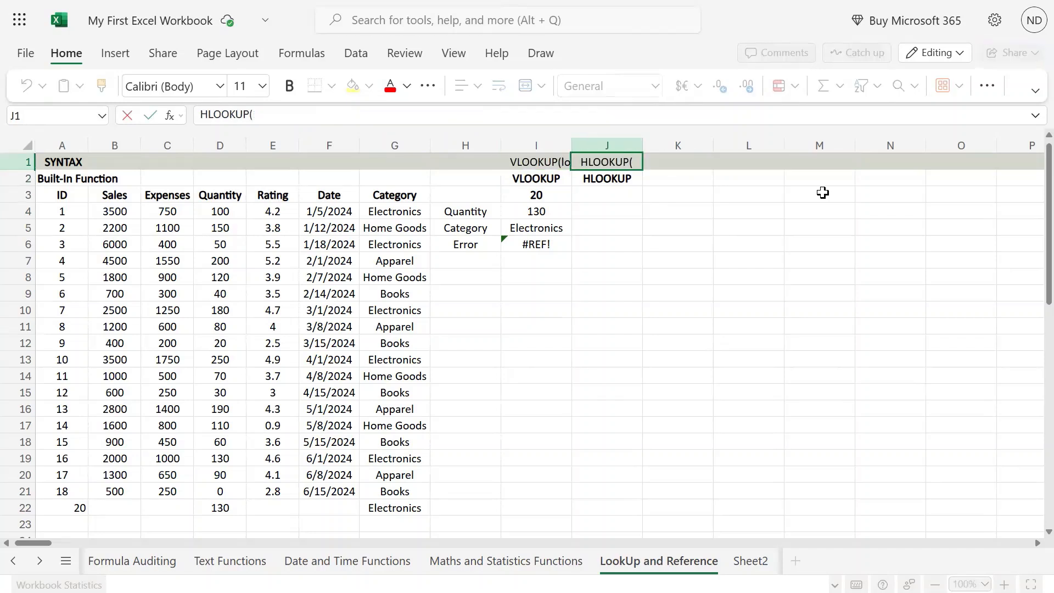
key("F2")
type("lookup_value,table_array,col_no, range_look-up)")
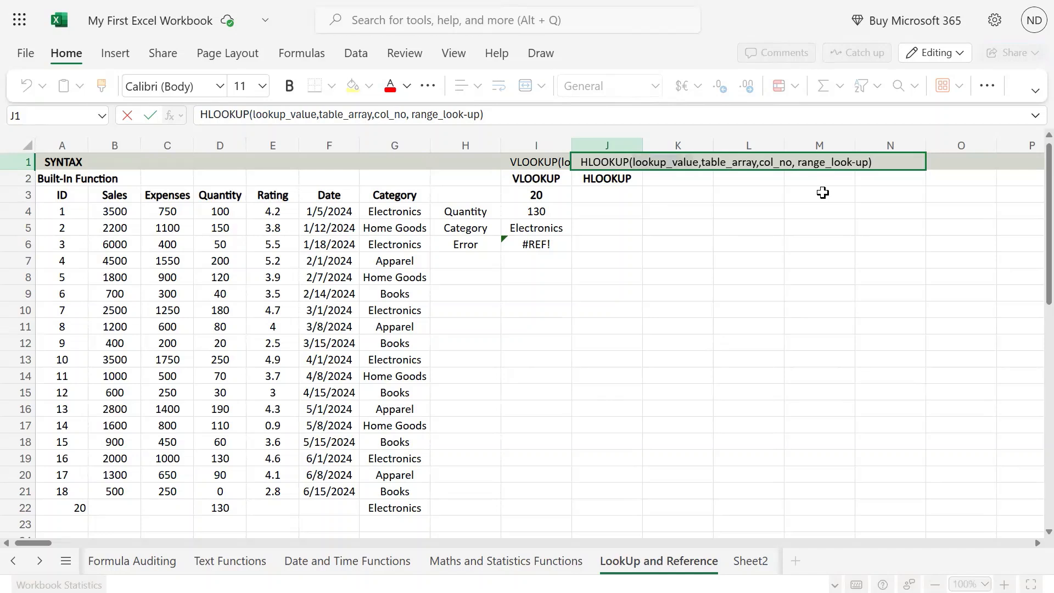
left_click(526, 2)
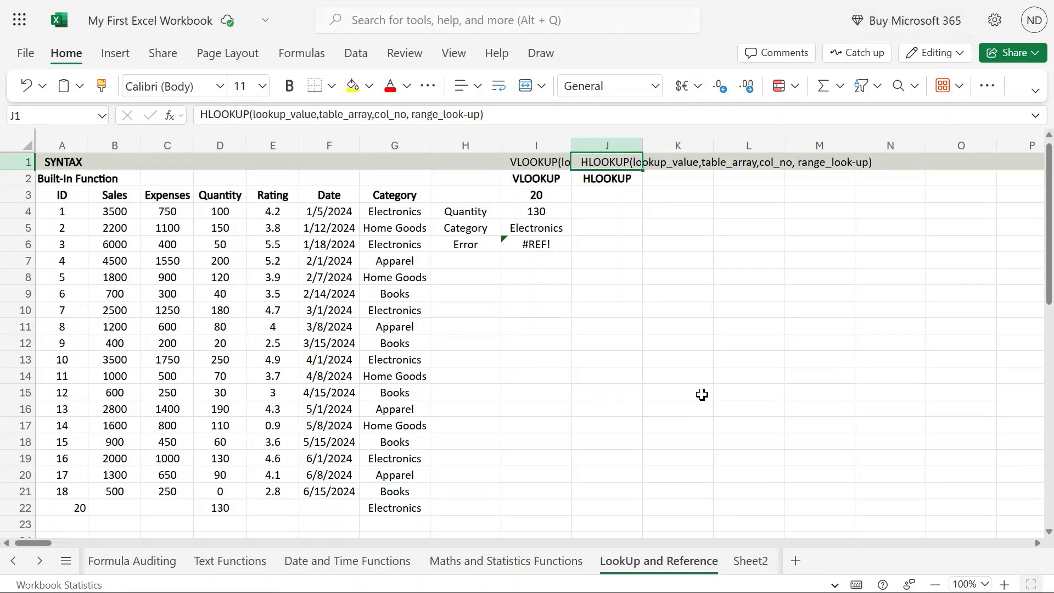
- Replace the col_no argument with row_no in the HLOOKUP syntax in J1
double_click(620, 163)
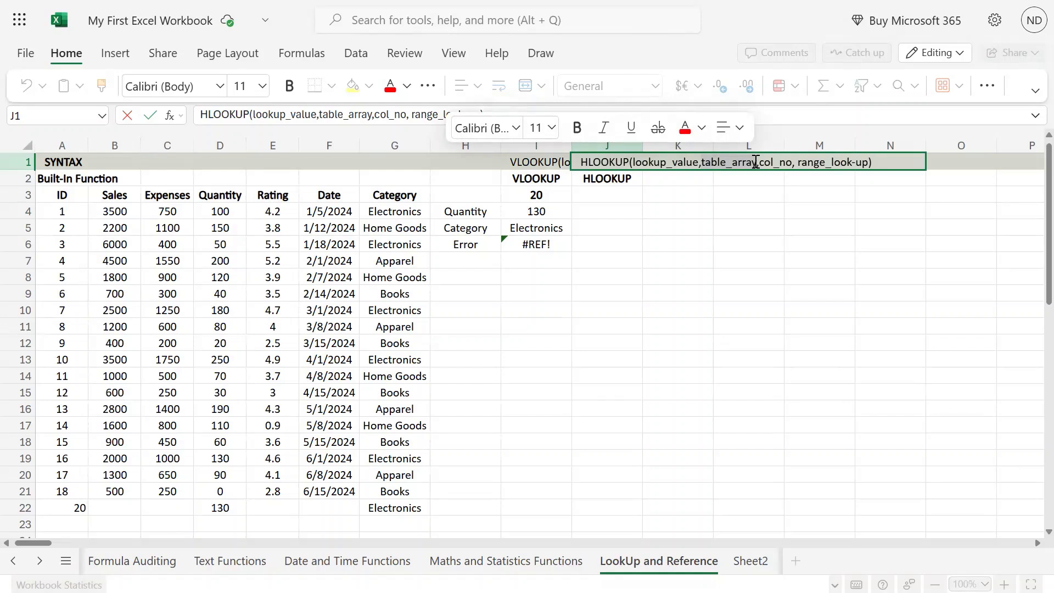
left_click_drag(635, 162, 668, 162)
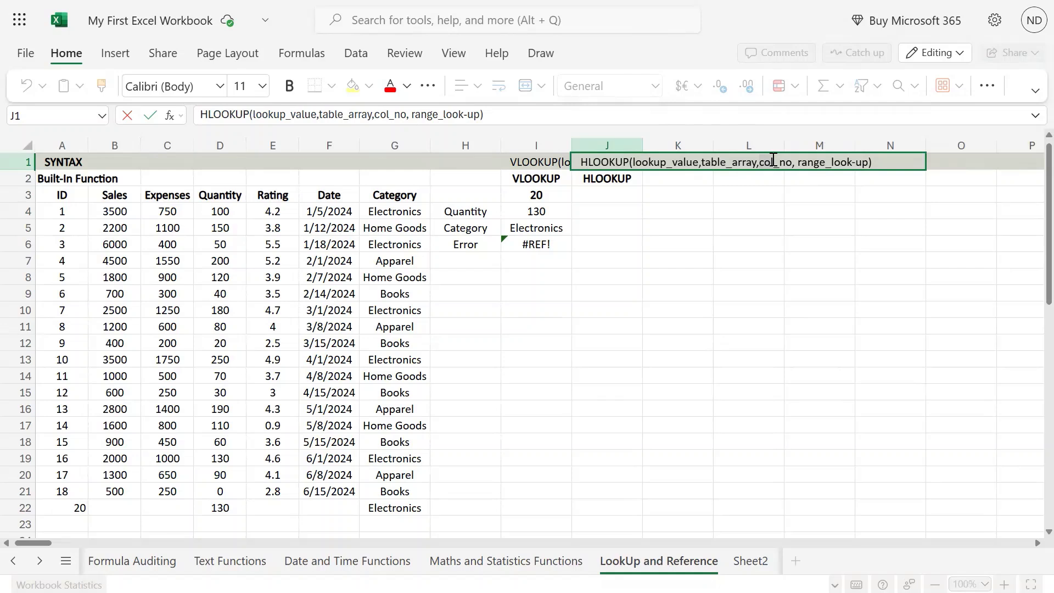
double_click(773, 160)
type("row_no")
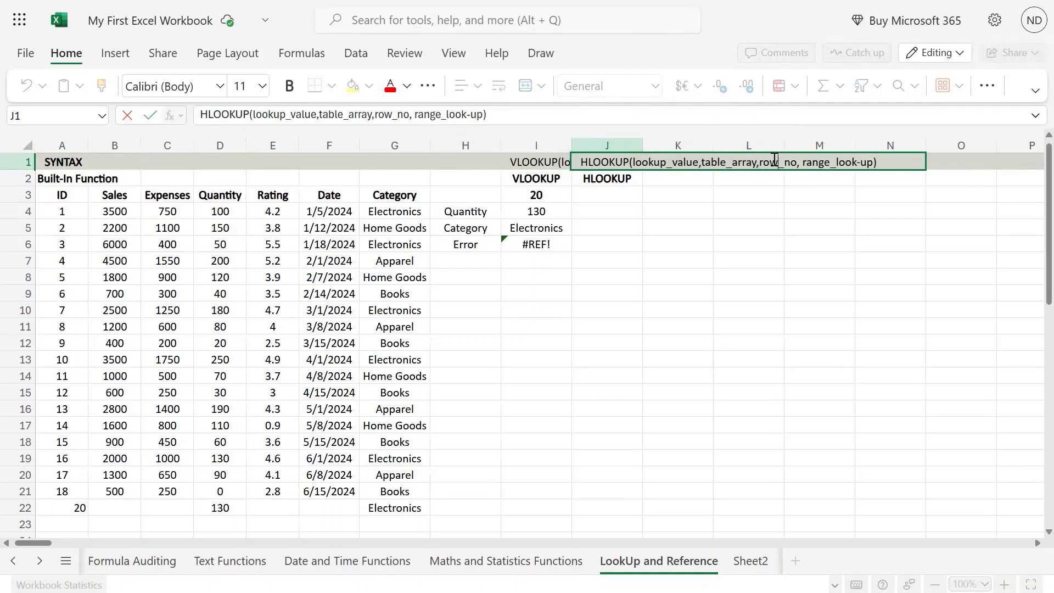
key("Left")
key("Left")
key("Left")
key("Left")
key("Left")
key("shift+Right")
key("shift+Right")
key("shift+Right")
key("shift+Right")
key("shift+Right")
key("shift+Right")
key("shift+Right")
key("shift+Right")
key("shift+Right")
key("shift+Right")
key("shift+Right")
key("shift+Right")
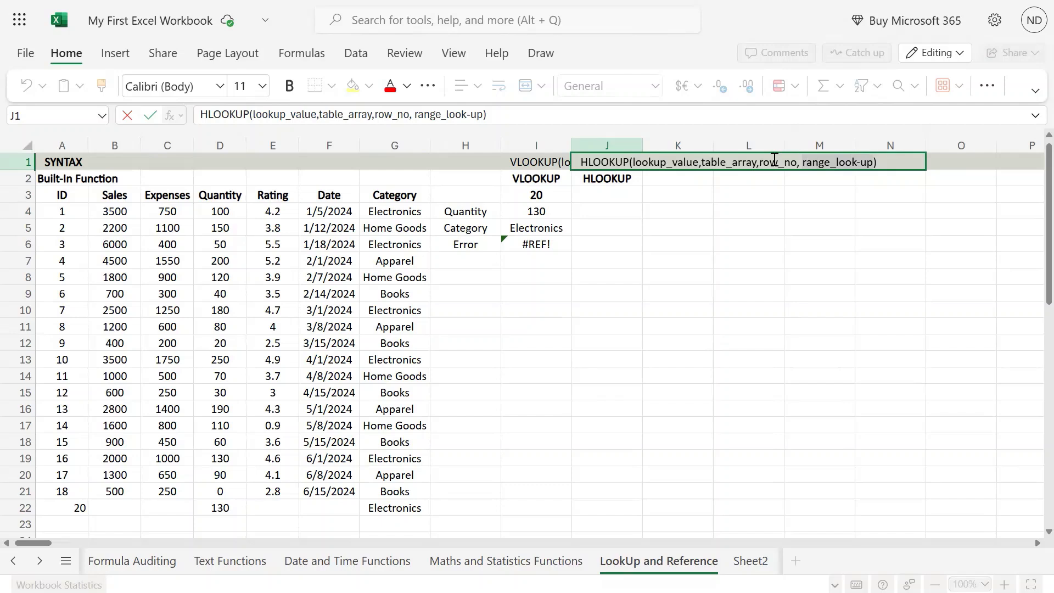
key("Return")
- Examine the final range_look-up argument of the HLOOKUP syntax in J1
key("Up")
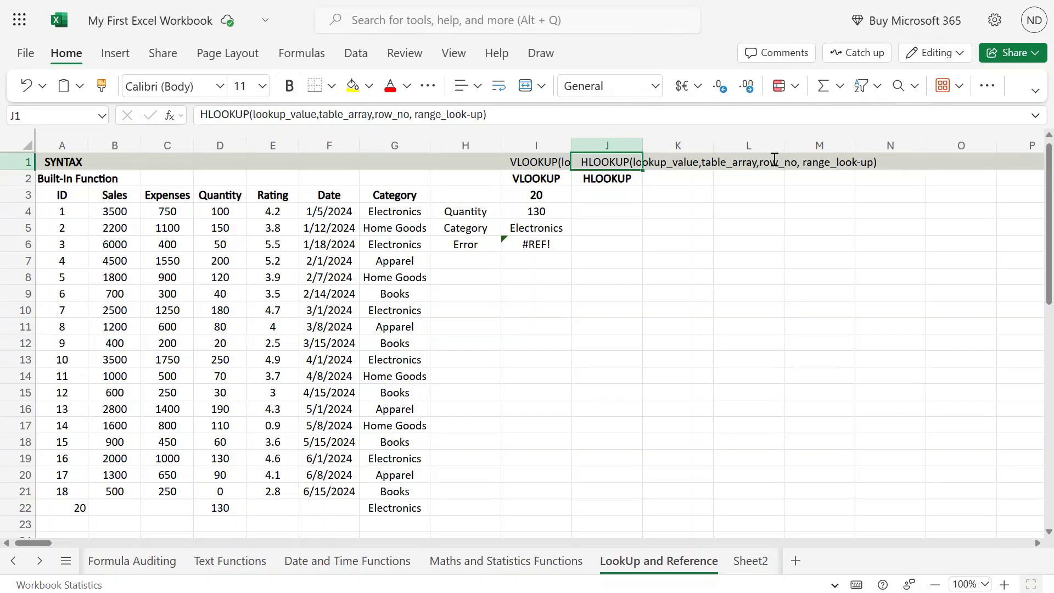
key("F2")
key("shift+Left")
key("shift+Left")
key("shift+Left")
key("shift+Left")
key("shift+Left")
key("shift+Left")
key("shift+Left")
key("shift+Left")
key("shift+Left")
key("shift+Left")
key("shift+Left")
key("shift+Left")
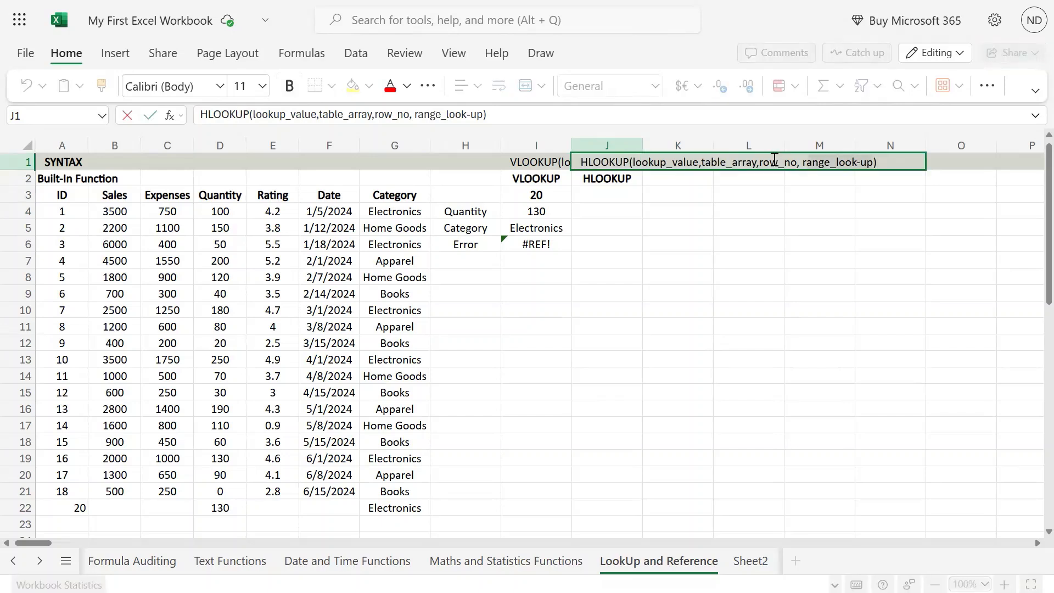
key("Return")
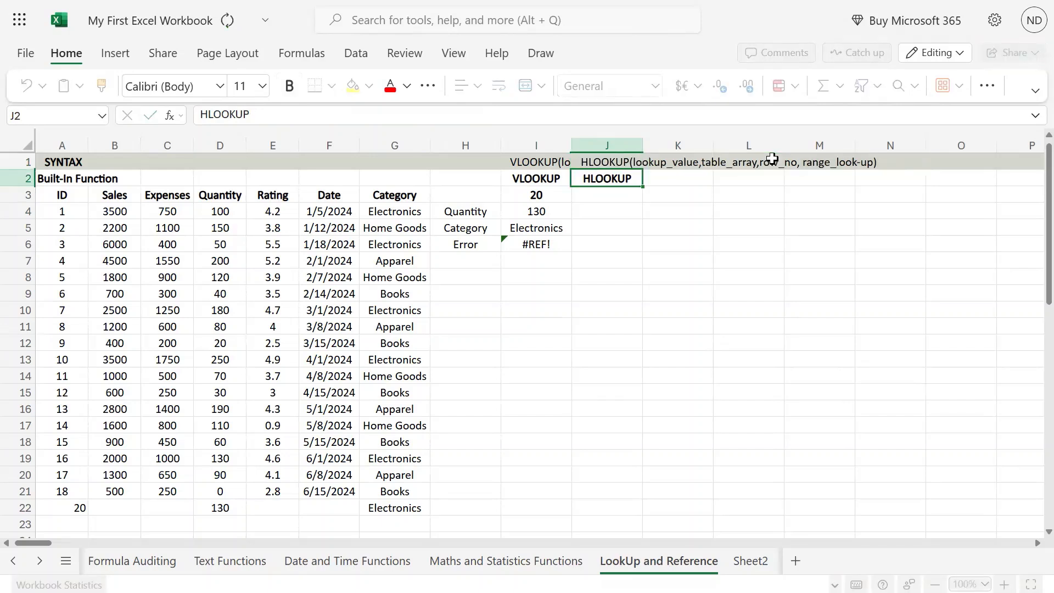
- Copy the lookup value 20 from I3 into J3 and clear J3 again
key("Return")
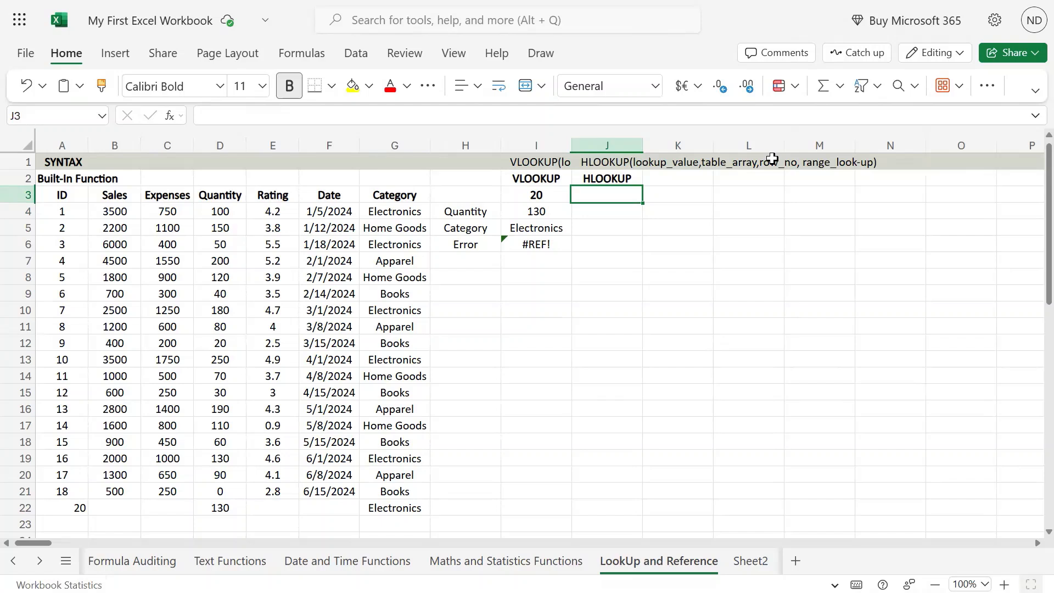
key("Left")
key("ctrl+c")
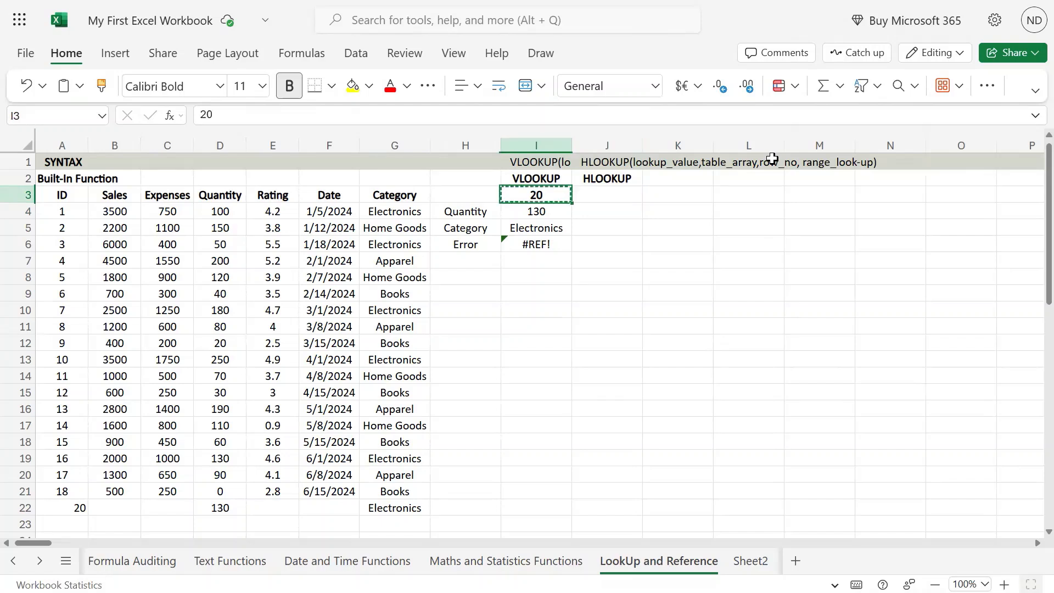
key("Right")
key("ctrl+v")
key("Escape")
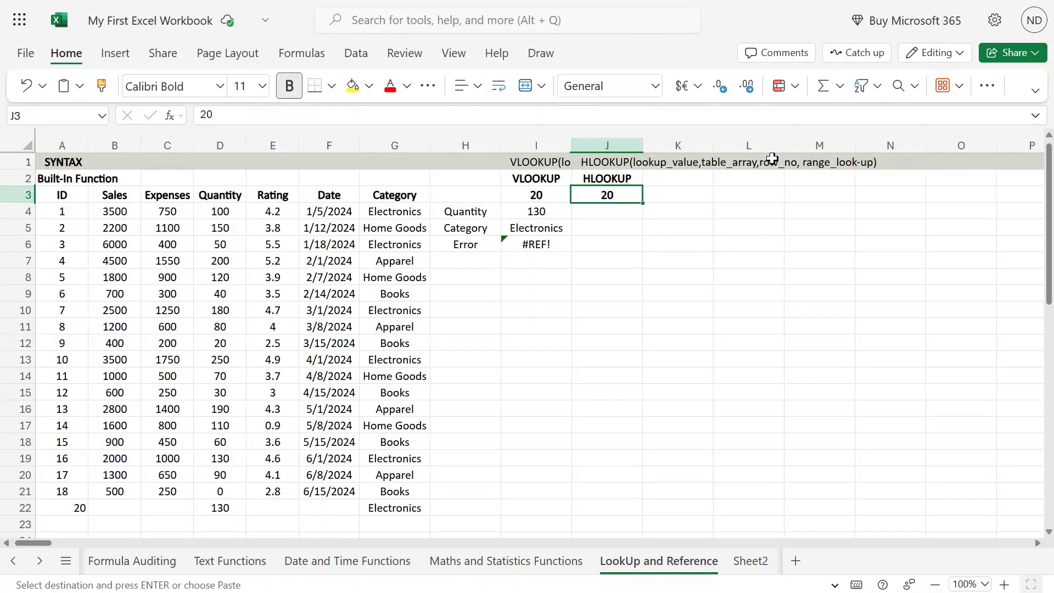
key("Delete")
- Insert three columns before the Sales column
key("Left")
key("Left")
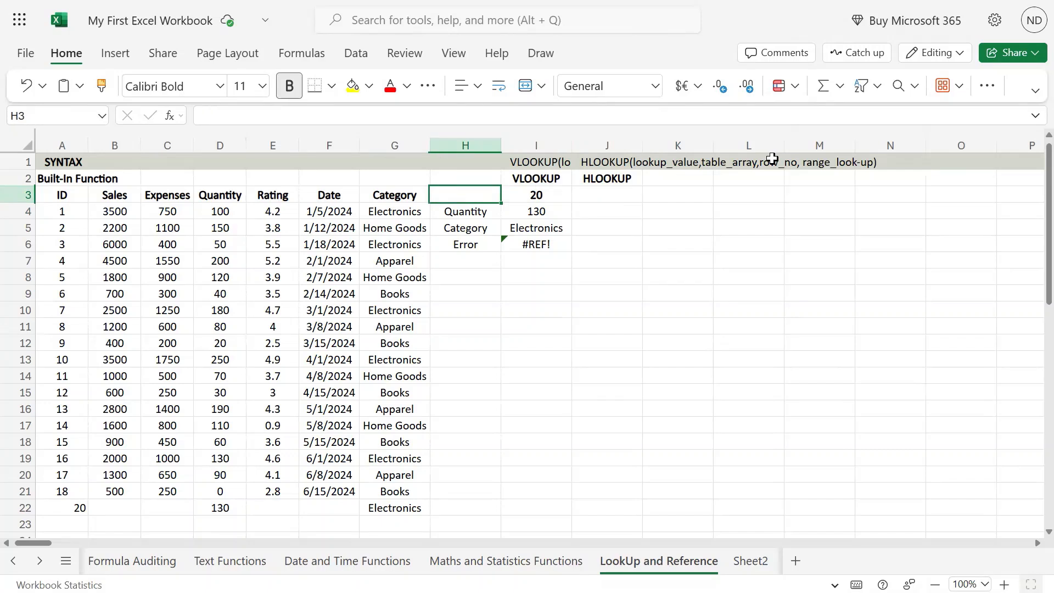
left_click(114, 195)
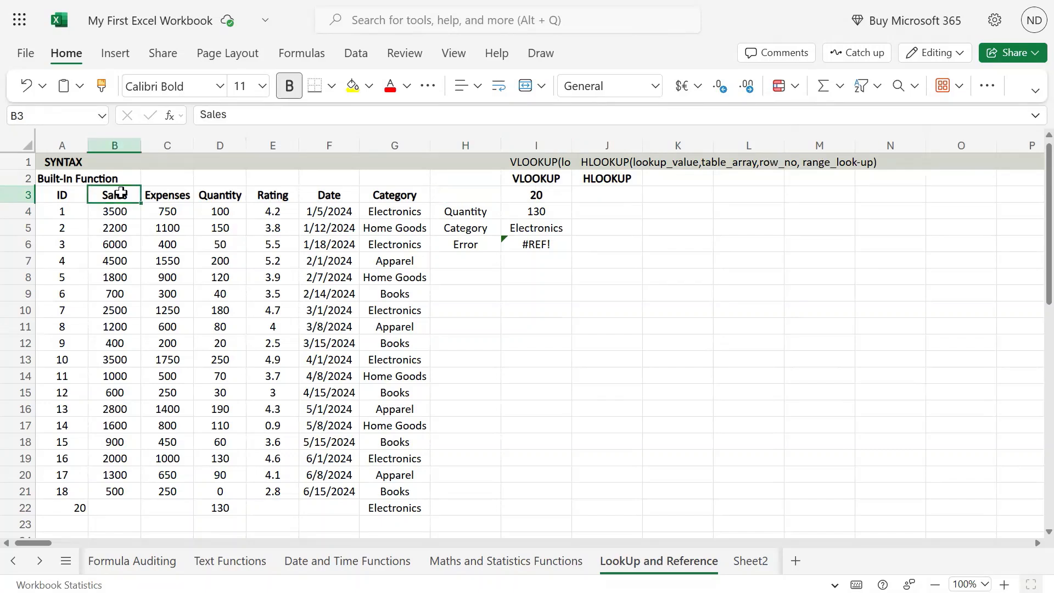
left_click_drag(122, 155, 220, 145)
right_click(221, 152)
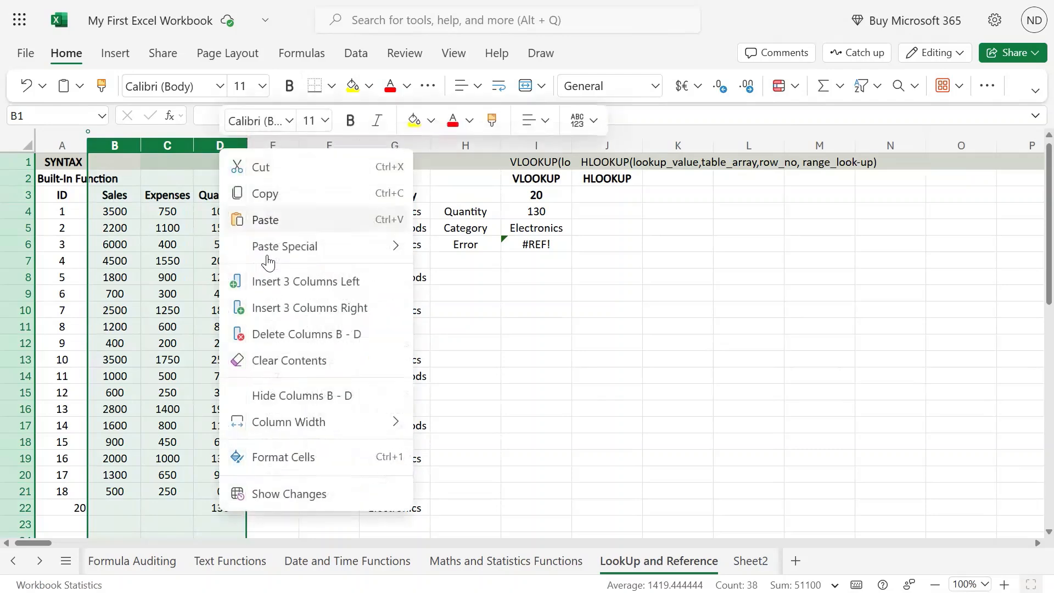
left_click(322, 287)
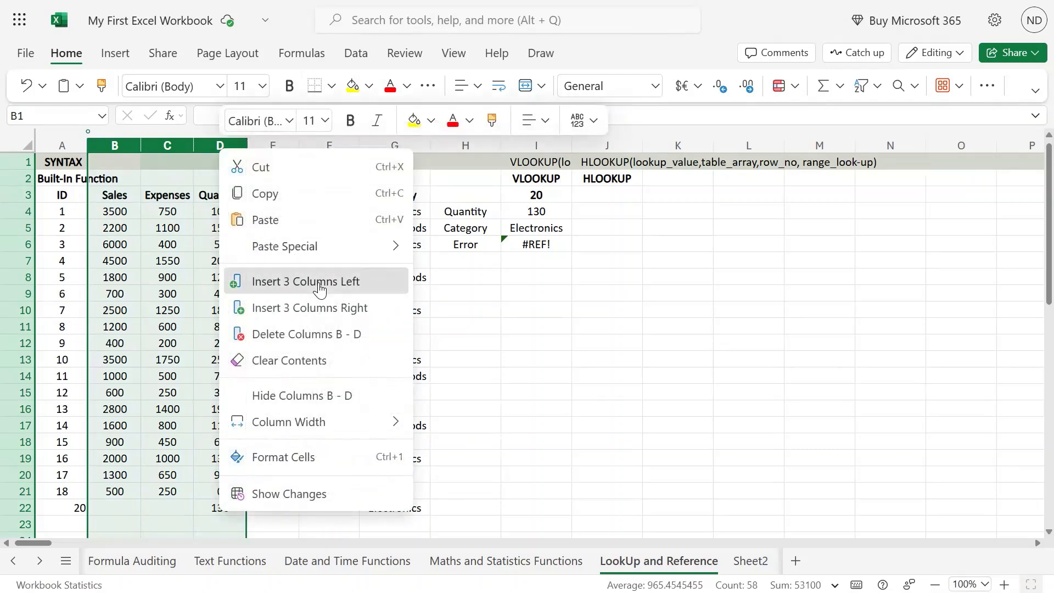
- Discard the heading entry begun in B3 and undo the insertion of the three columns before Sales
left_click(126, 195)
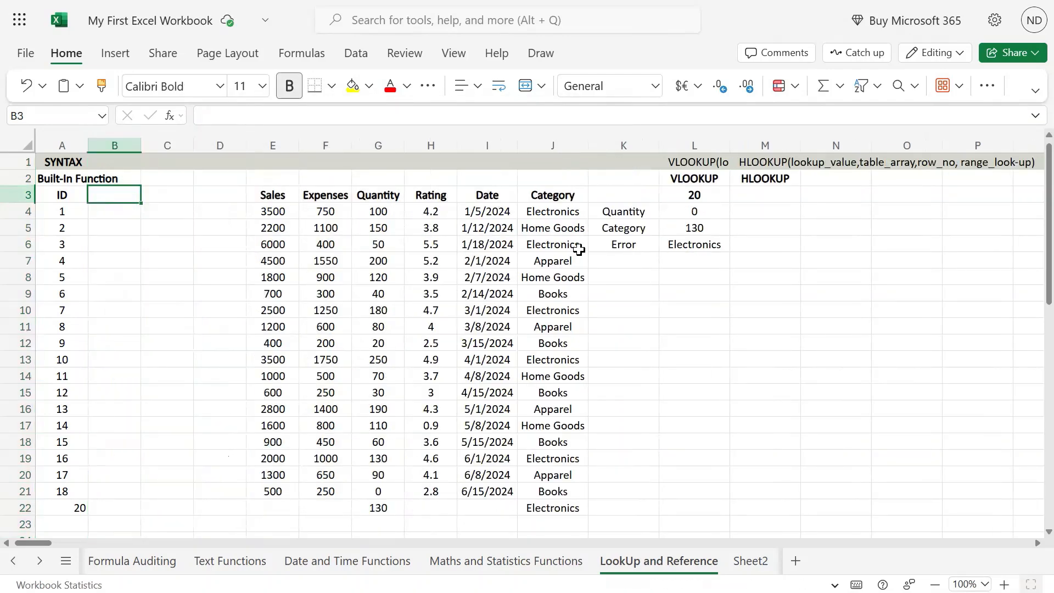
type("Sal")
key("BackSpace")
key("BackSpace")
key("BackSpace")
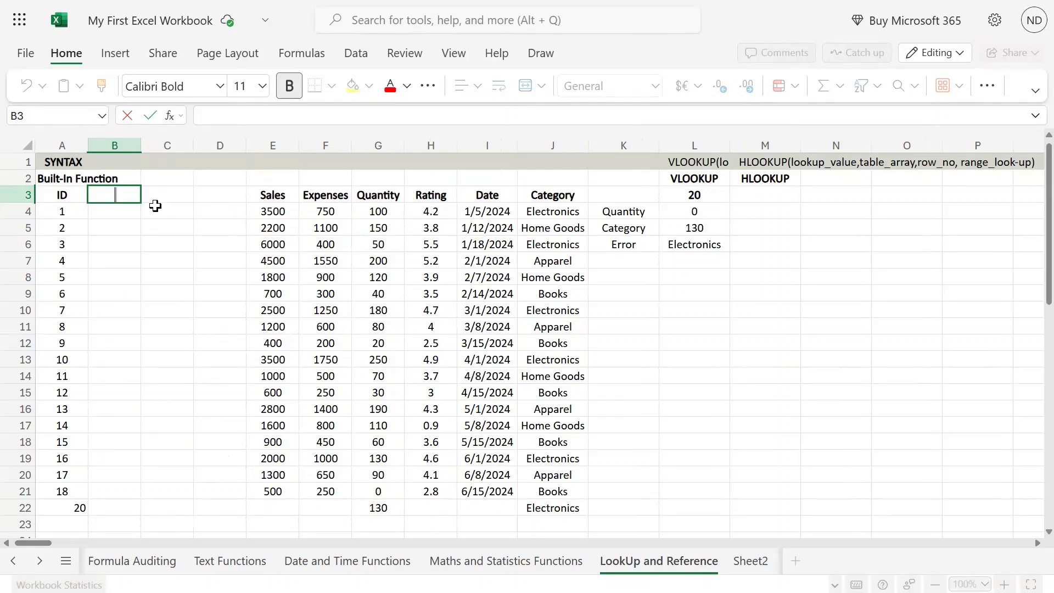
key("Escape")
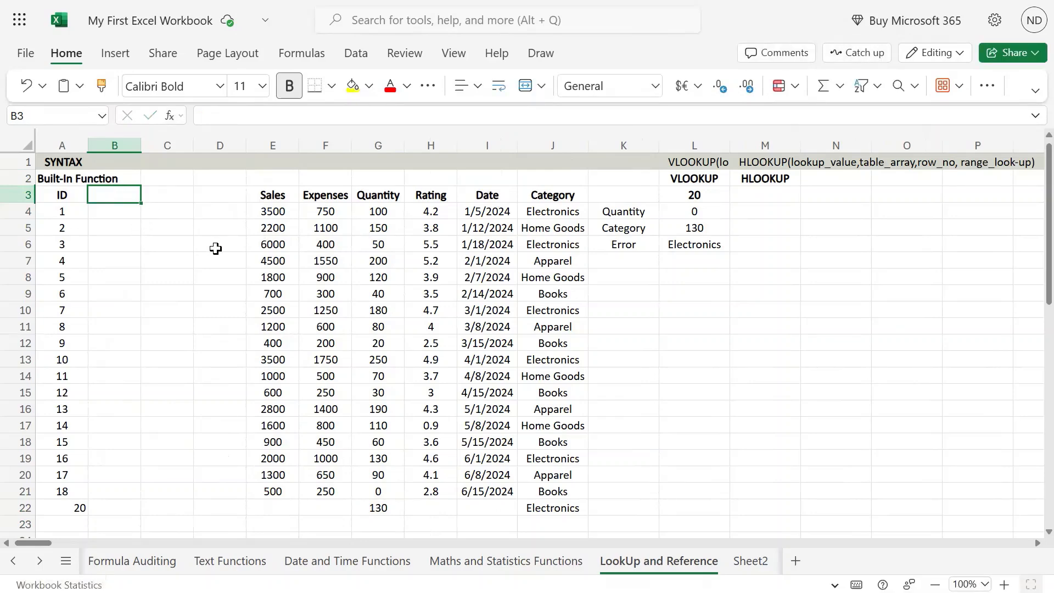
key("ctrl+z")
- Insert two blank columns between the Sales and Expenses columns
left_click(168, 146)
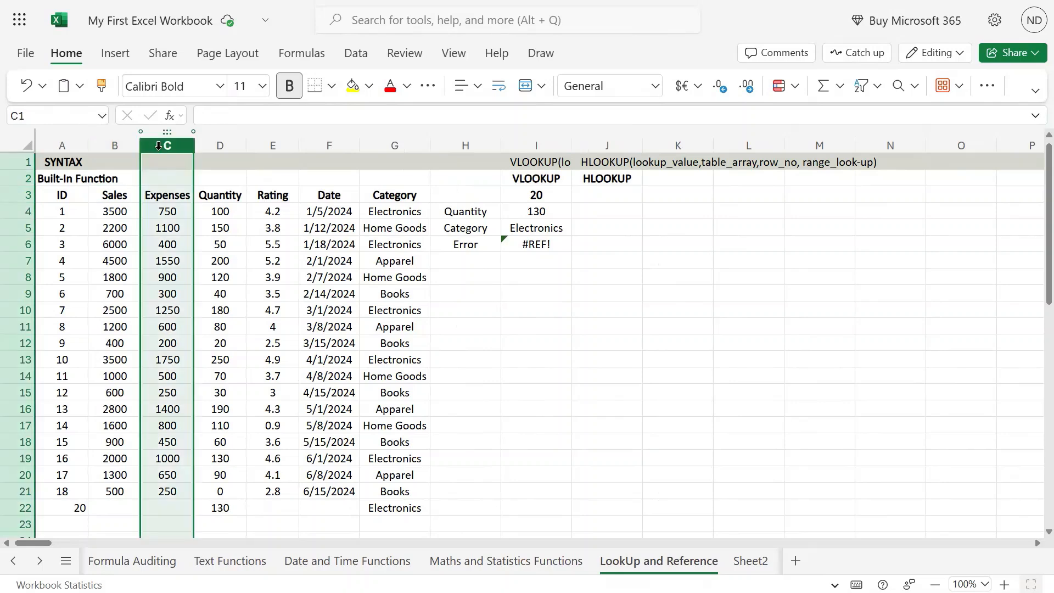
right_click(165, 146)
key("Escape")
left_click(215, 145, "shift")
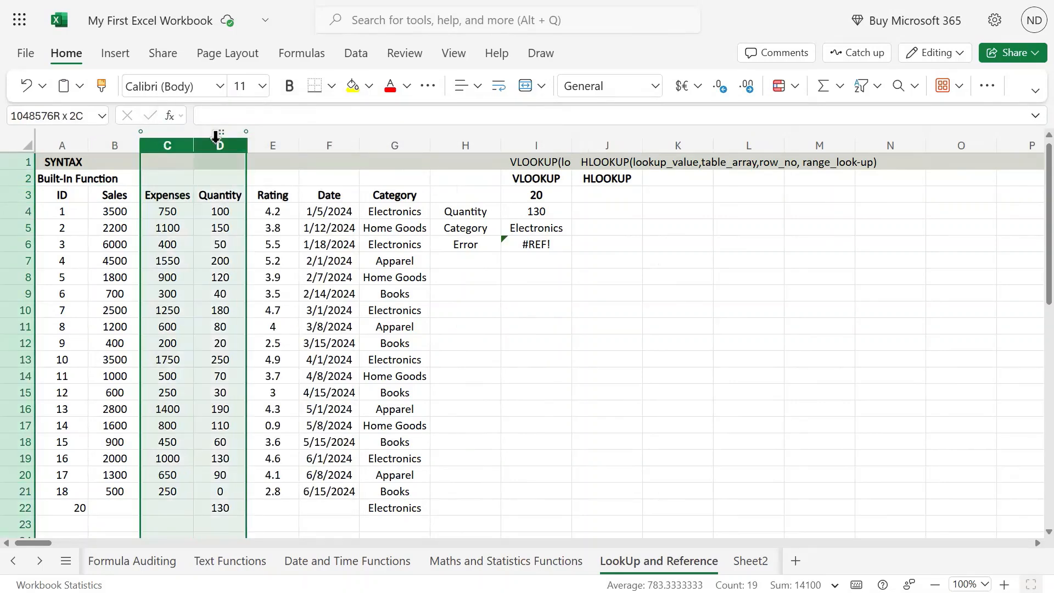
right_click(215, 145)
left_click(301, 277)
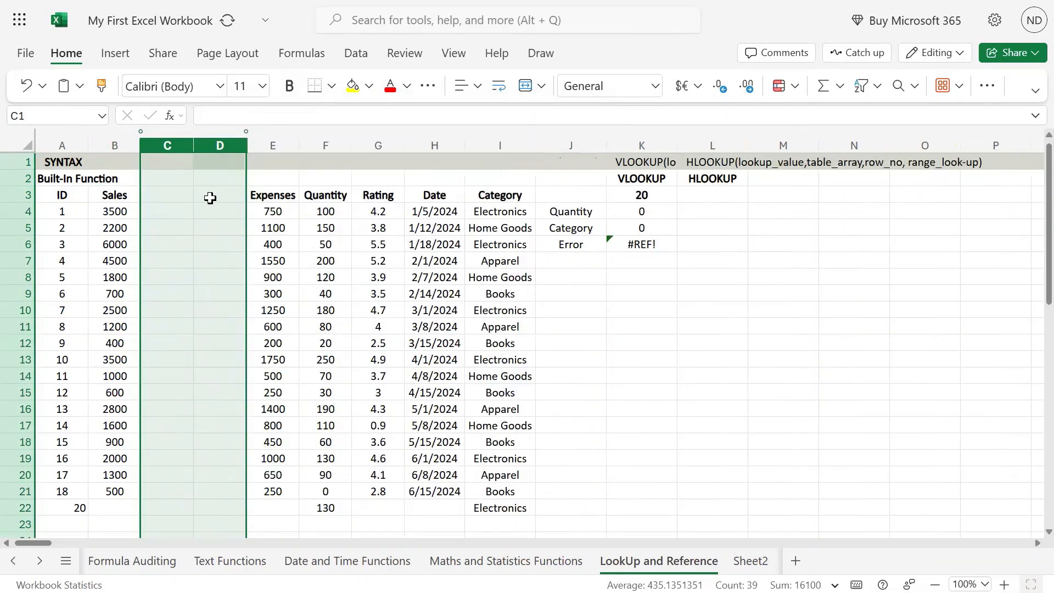
- Change the Sales heading in B3 to "Sales - Jan"
left_click(180, 195)
key("Left")
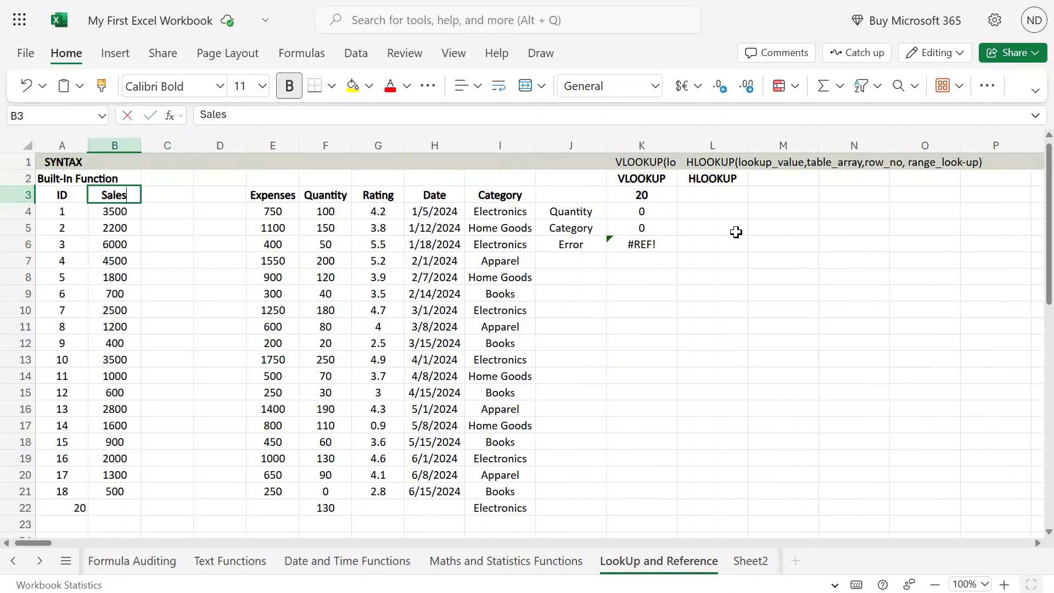
key("F2")
type("Jan")
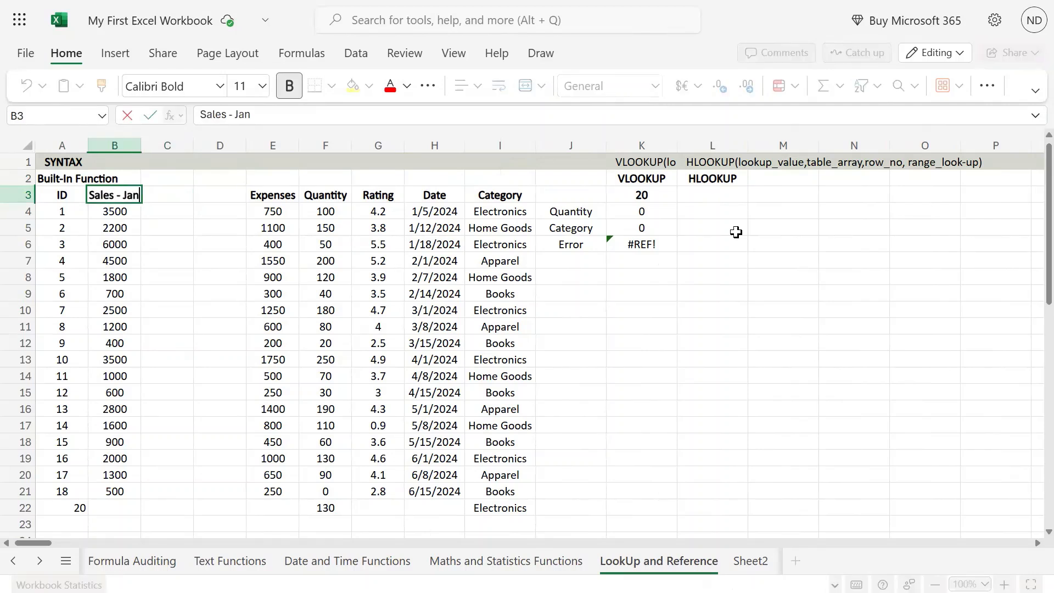
key("Return")
- Copy the "Sales - Jan" heading from B3 into C3 and D3
key("Up")
key("ctrl+c")
key("Right")
key("ctrl+v")
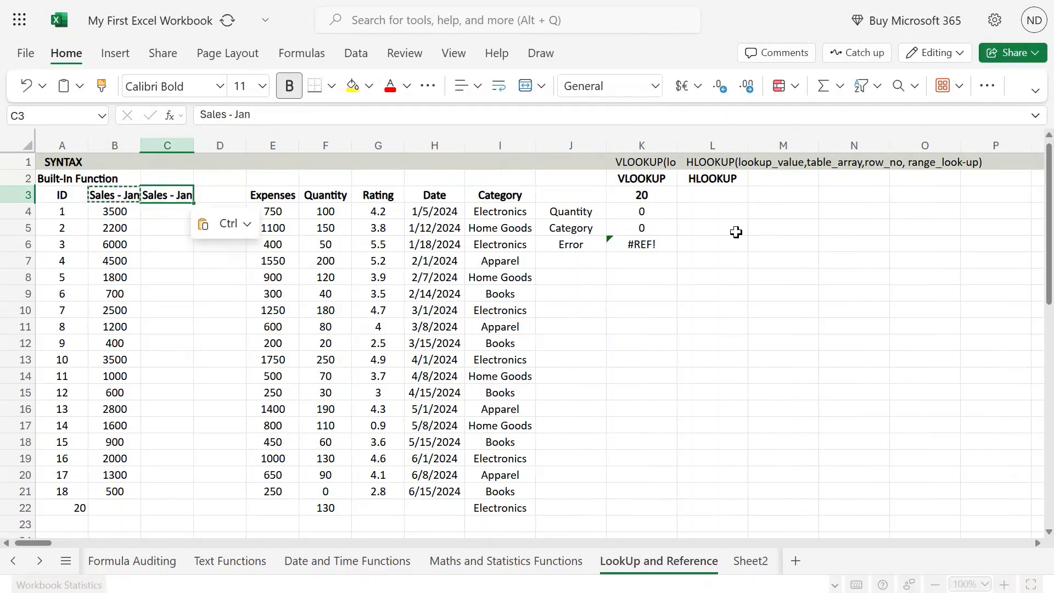
key("Right")
key("ctrl+v")
- Change the heading in C3 to "Sales - Feb"
key("Left")
key("F2")
key("BackSpace")
key("BackSpace")
key("BackSpace")
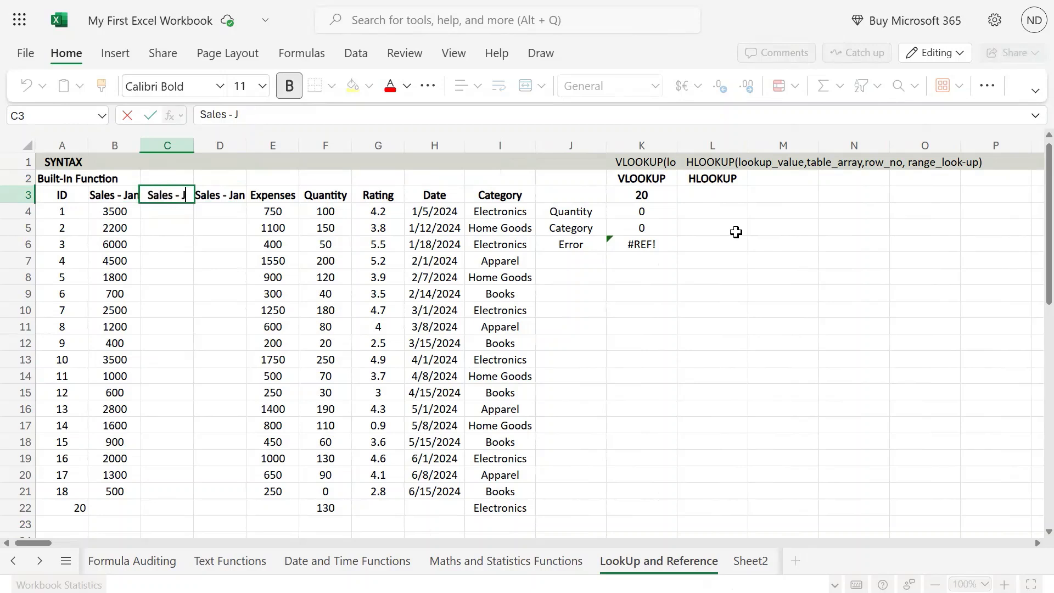
type("Fe")
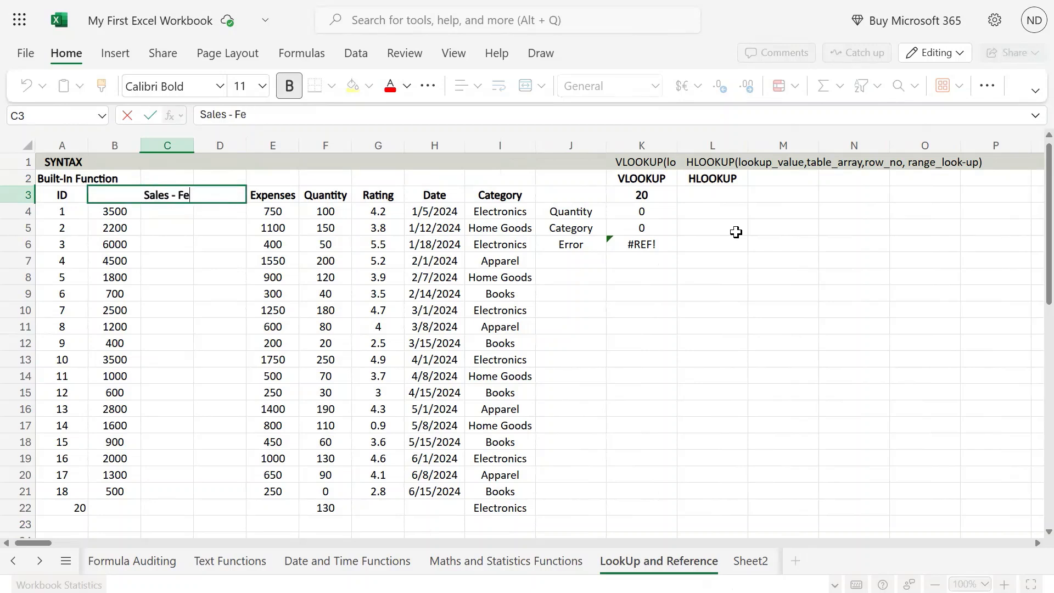
type("b")
key("Return")
- Change the heading in D3 to "Sales - Mar"
key("Up")
key("Right")
key("F2")
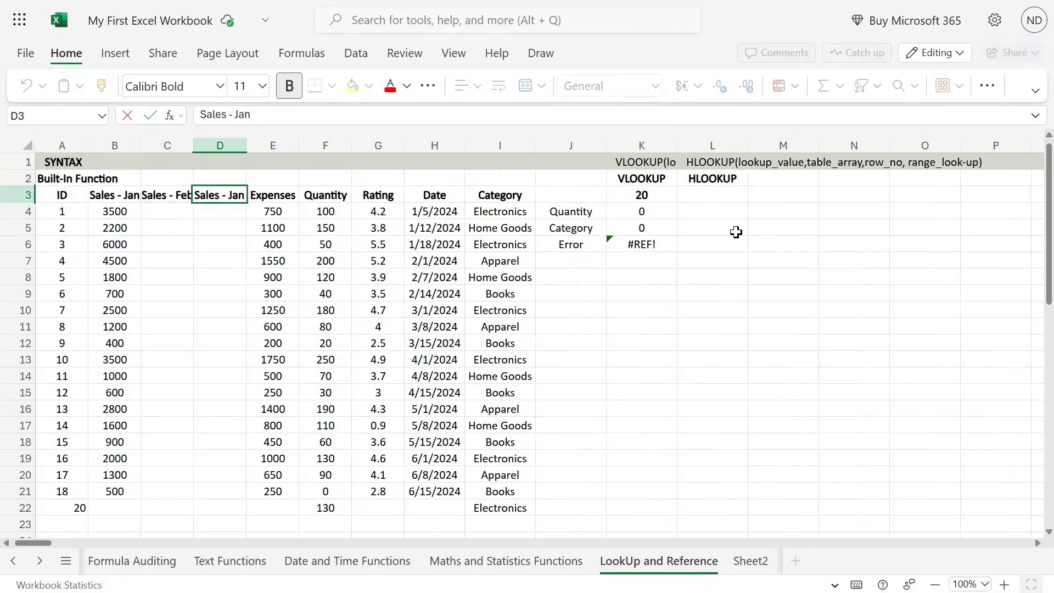
key("BackSpace")
key("BackSpace")
key("BackSpace")
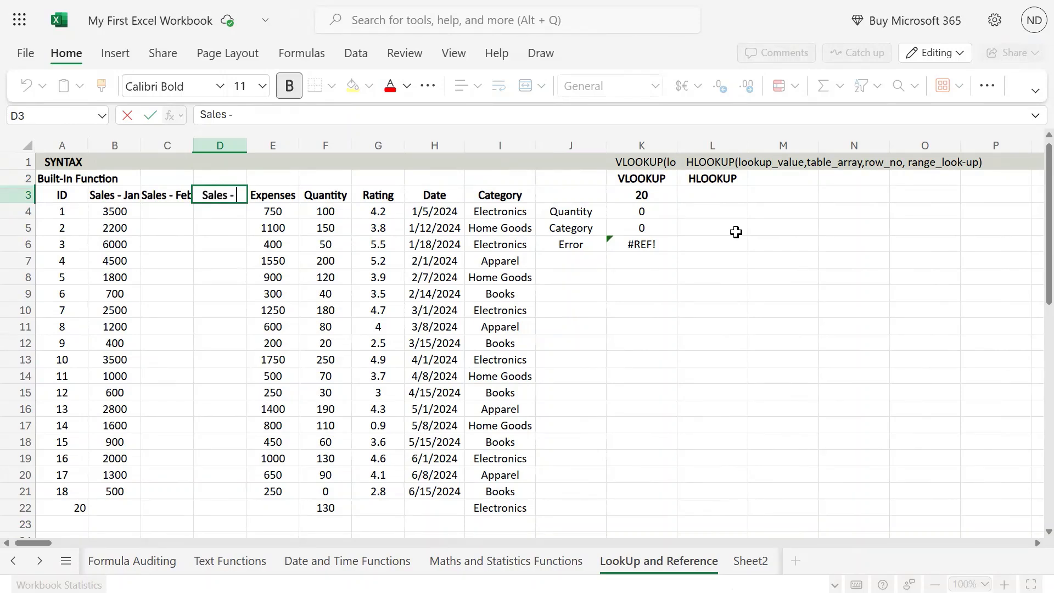
type("Mar")
key("Return")
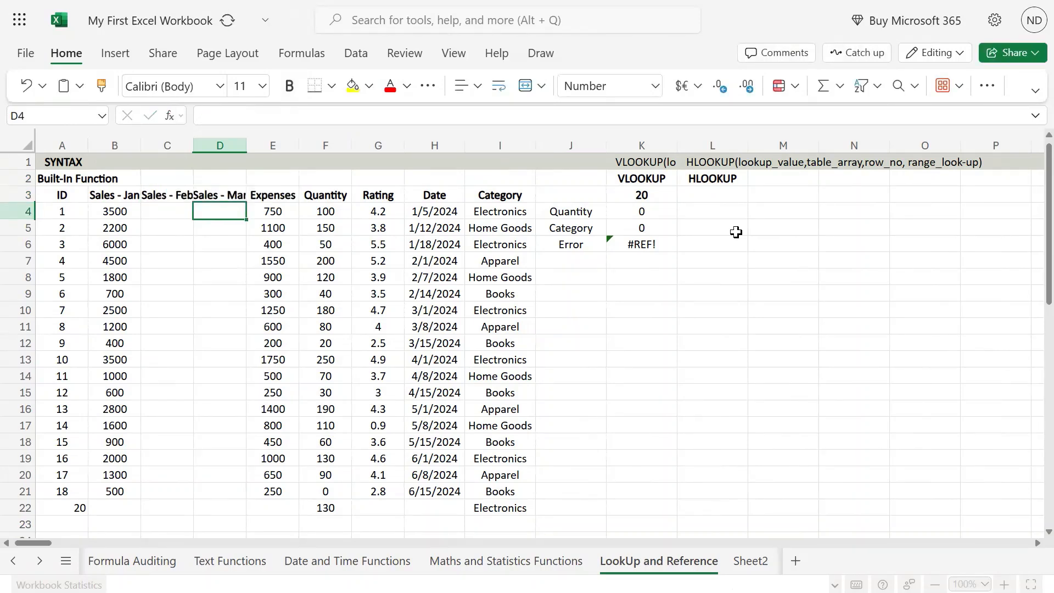
- Widen columns B to D so that the three monthly sales headings fit
key("Up")
key("Left")
key("Left")
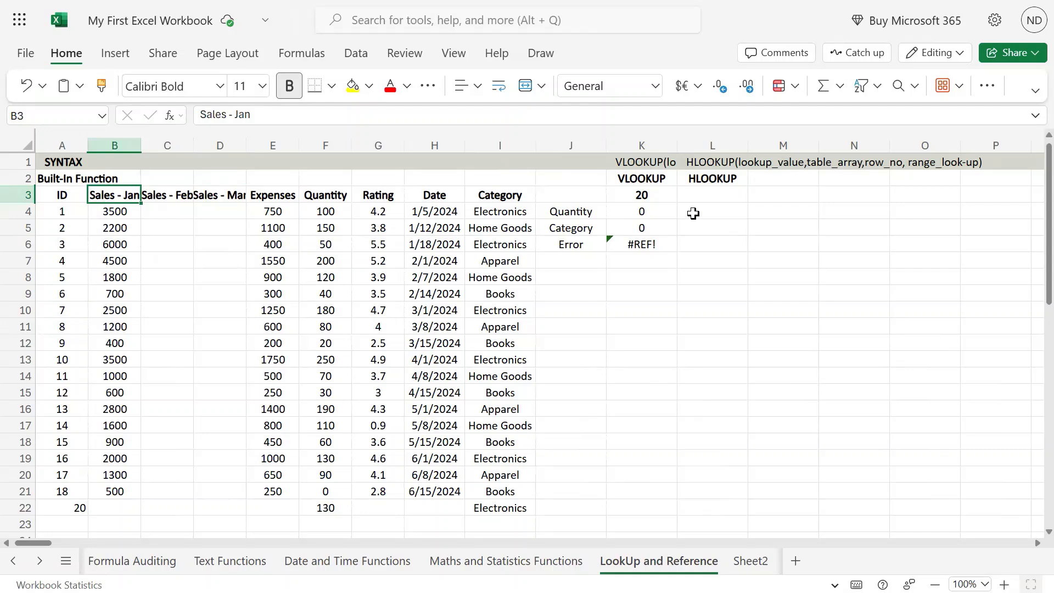
left_click_drag(116, 146, 225, 142)
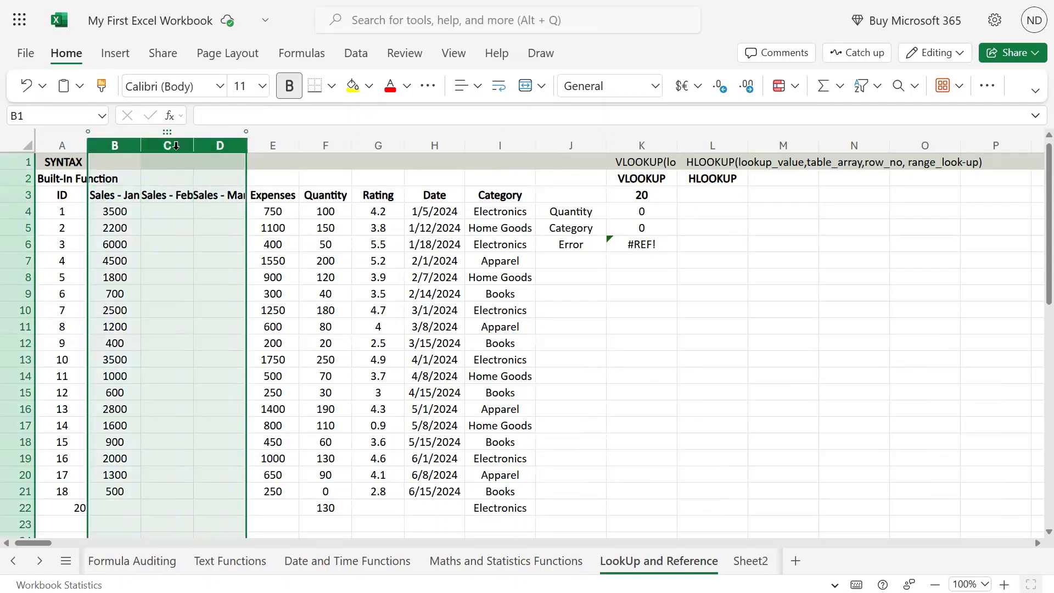
left_click_drag(141, 146, 151, 147)
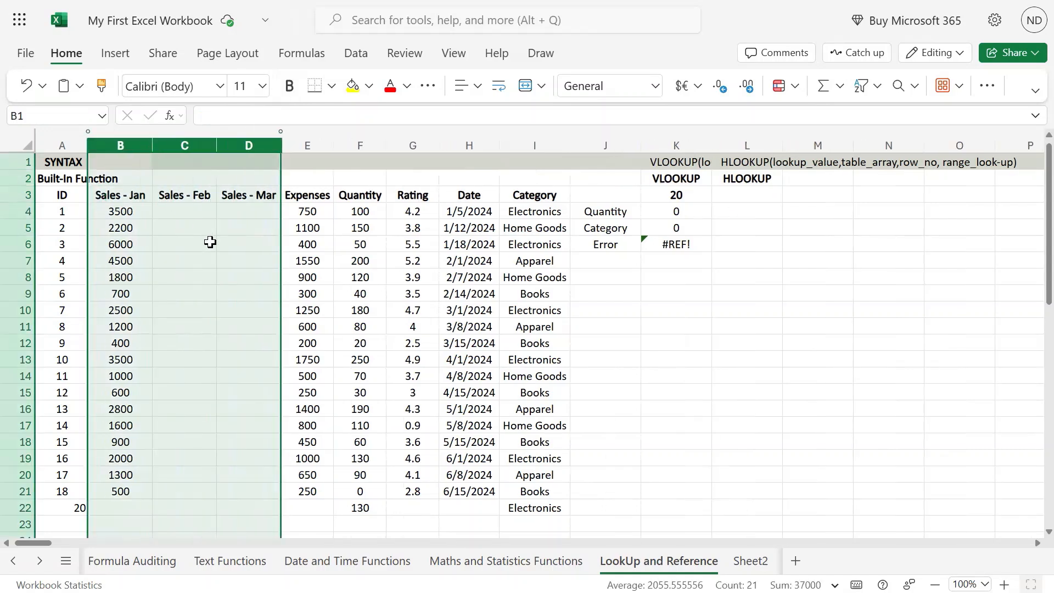
left_click(209, 241)
- Enter the formula =RANDBETWEEN(500,5000) in C4 as the first Sales - Feb figure
left_click(156, 208)
key("Left")
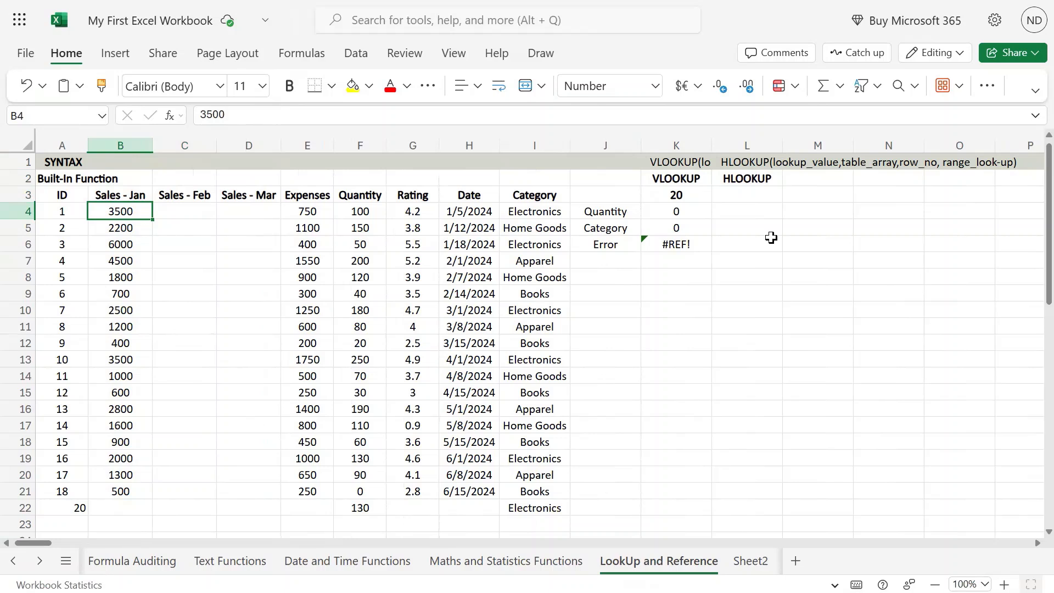
key("Right")
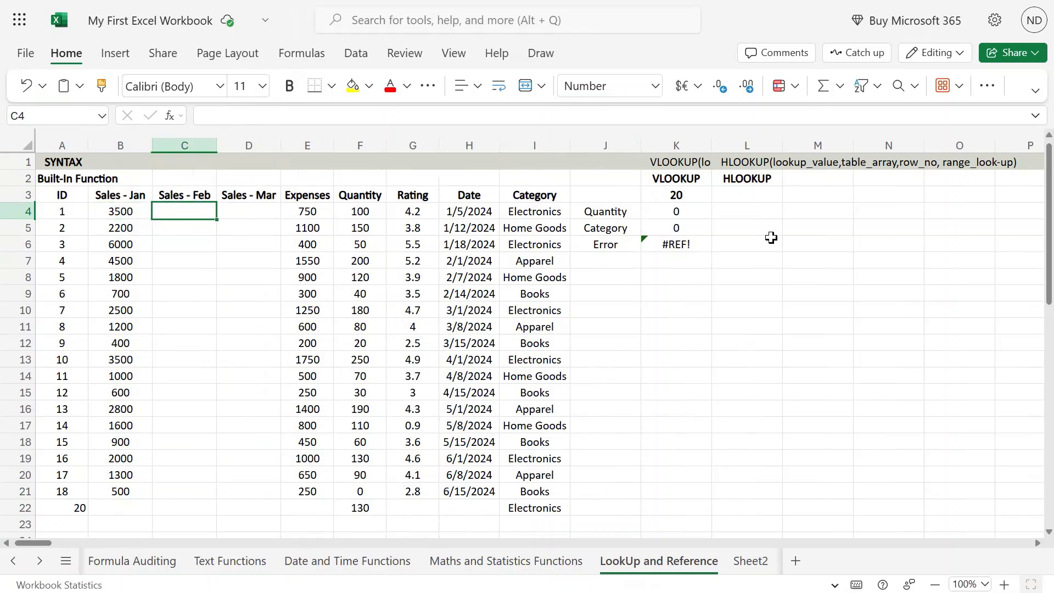
type("=rand")
key("Down")
key("Down")
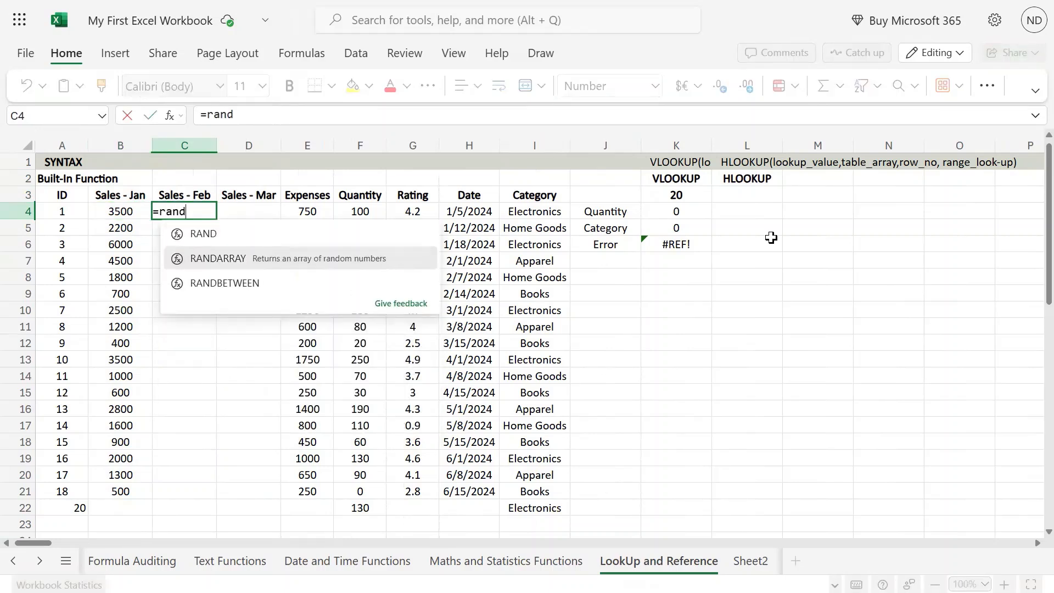
key("Tab")
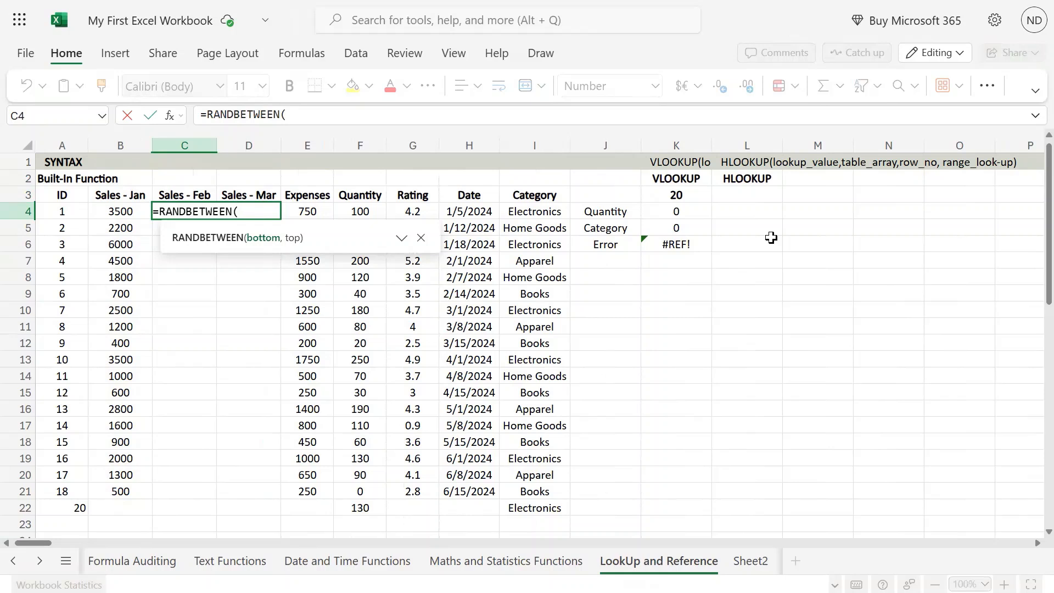
type("500,5000")
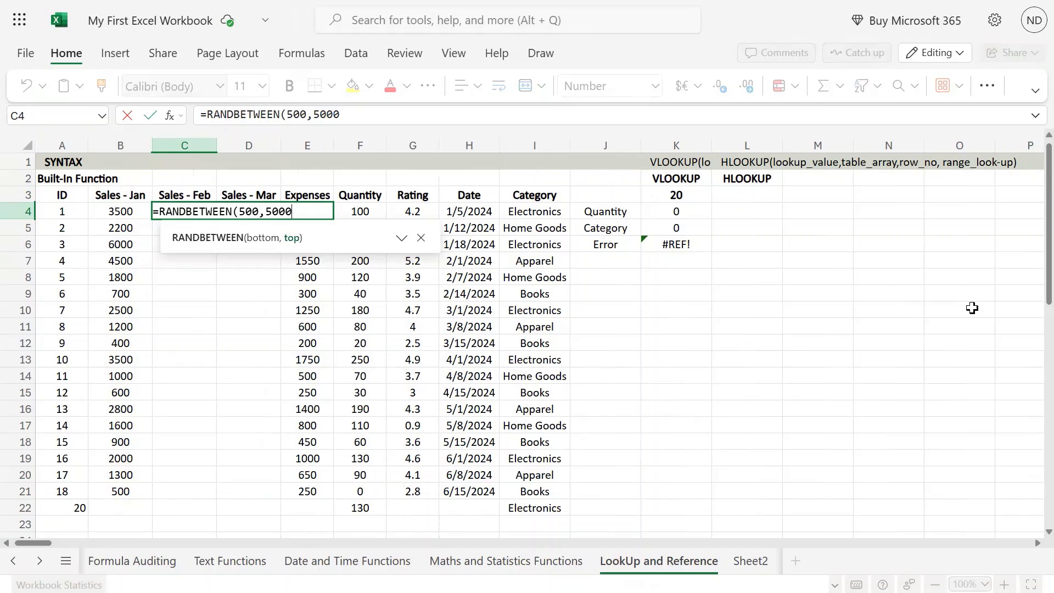
type(")")
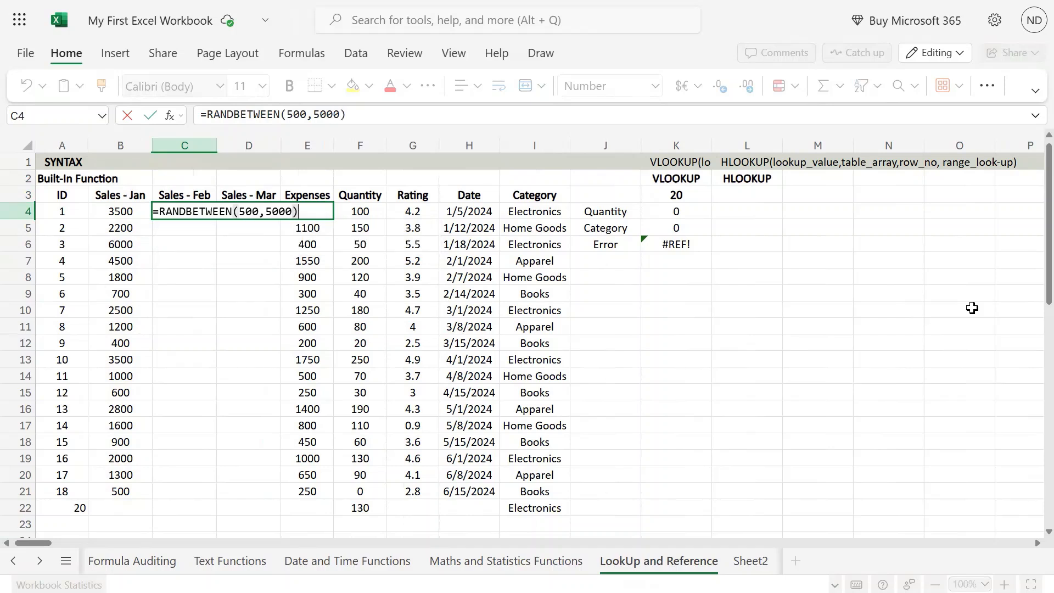
key("Return")
key("Up")
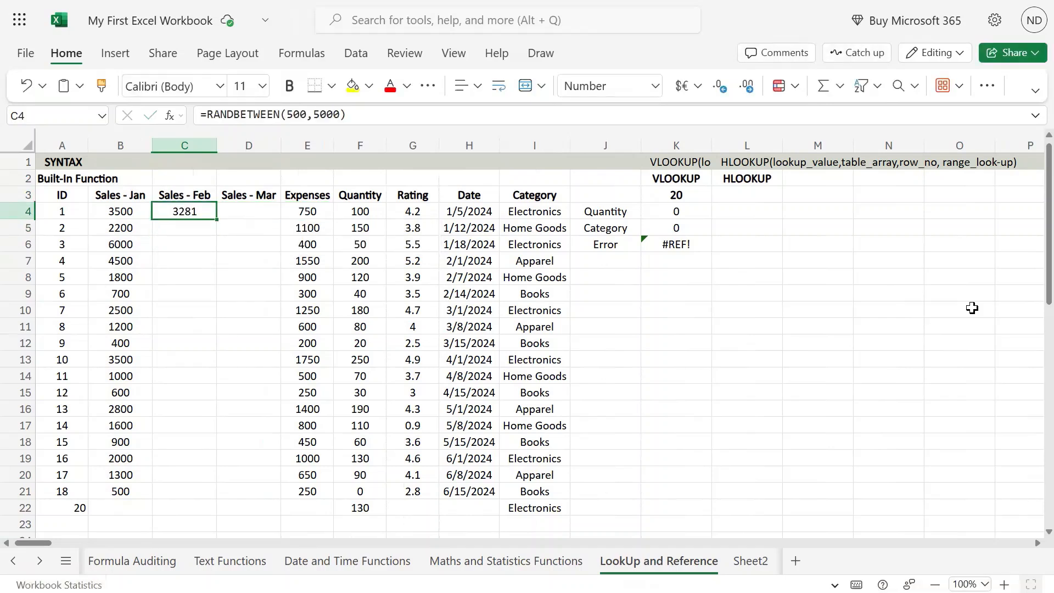
- Copy the RANDBETWEEN formula from C4 through the Sales - Feb and Sales - Mar columns, filling C4:D21
key("ctrl+c")
key("shift+Right")
key("shift+Down")
key("shift+Down")
key("shift+Down")
key("shift+Down")
key("shift+Down")
key("shift+Down")
key("shift+Down")
key("shift+Down")
key("shift+Down")
key("shift+Down")
key("shift+Down")
key("shift+Down")
key("shift+Down")
key("shift+Down")
key("shift+Down")
key("shift+Down")
key("shift+Down")
key("shift+Down")
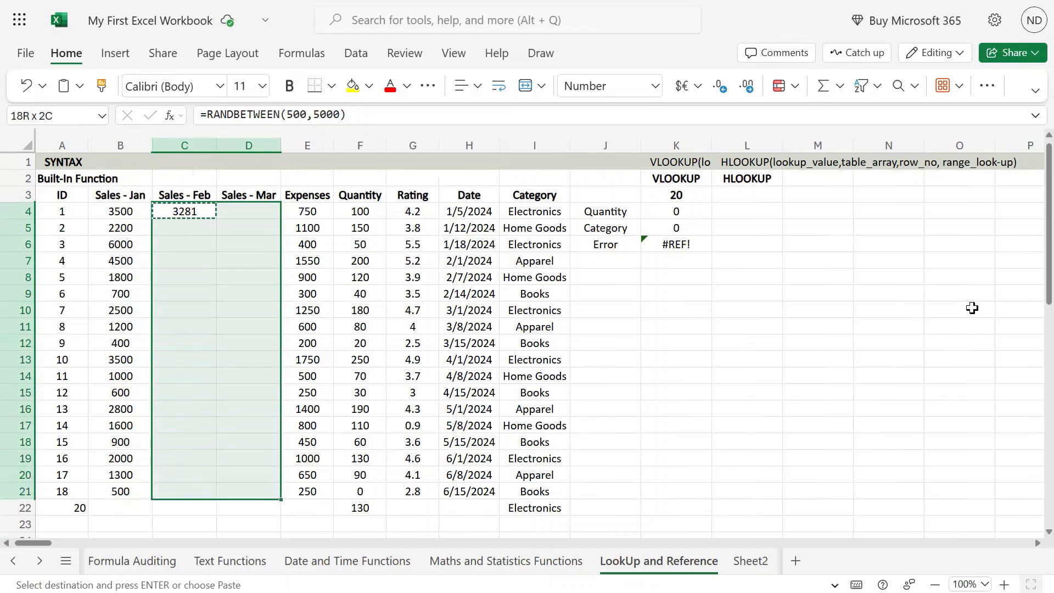
key("shift+Up")
key("ctrl+v")
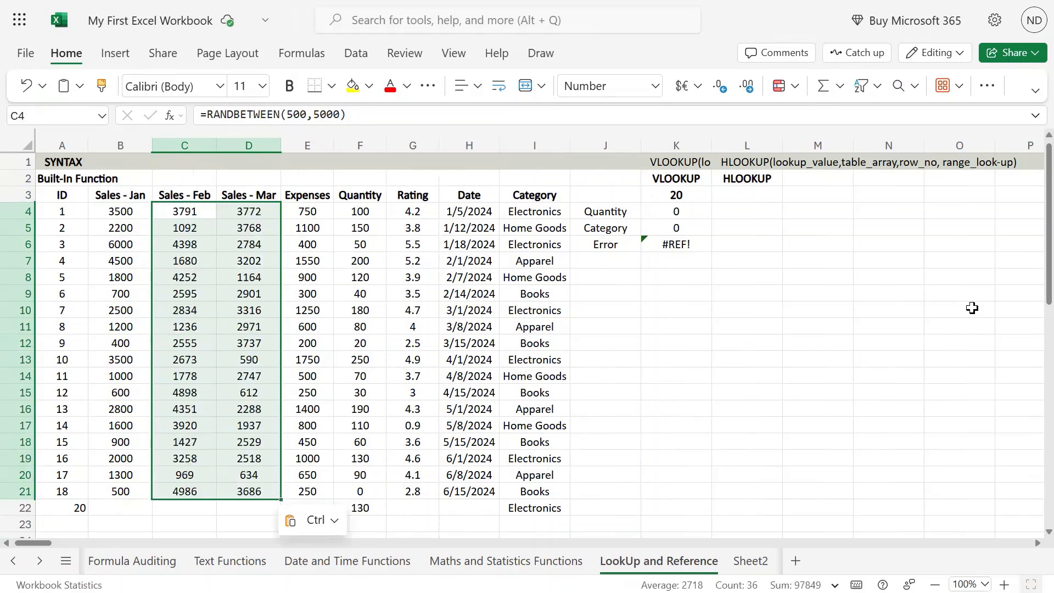
- Replace the random-number formulas in C4:D21 with their fixed values
key("ctrl+c")
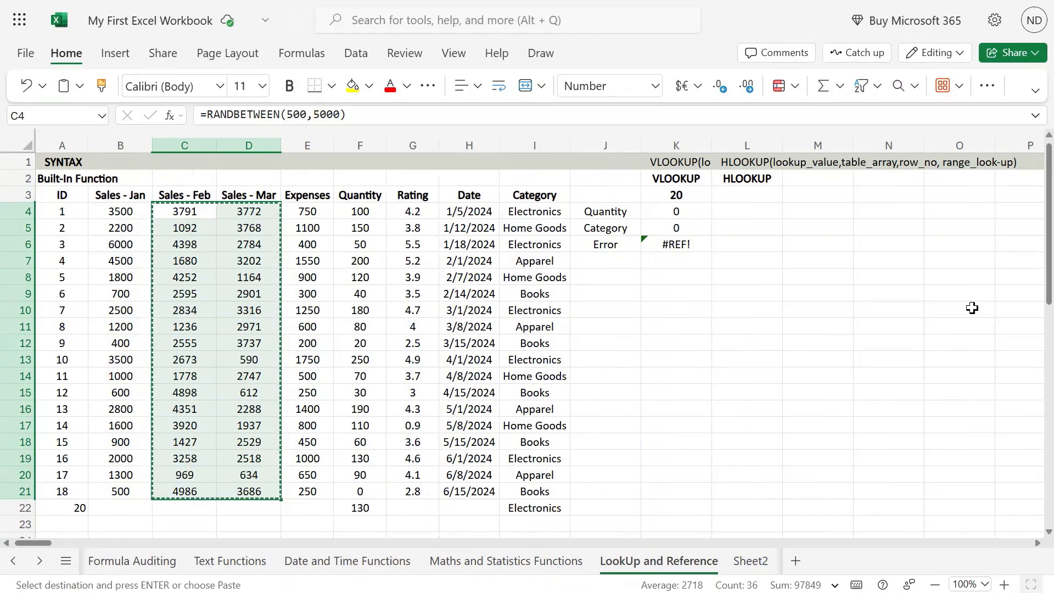
key("ctrl+shift+v")
key("Left")
key("Right")
key("Down")
key("Down")
key("Left")
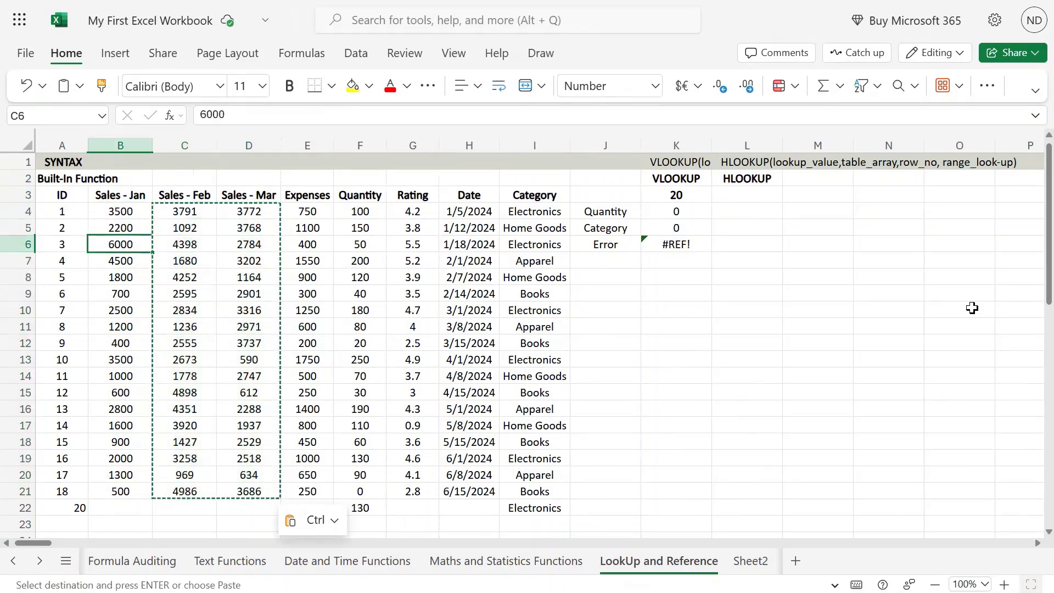
- Clear the contents of the extra record with ID 20 in row 22
key("Left")
key("ctrl+Down")
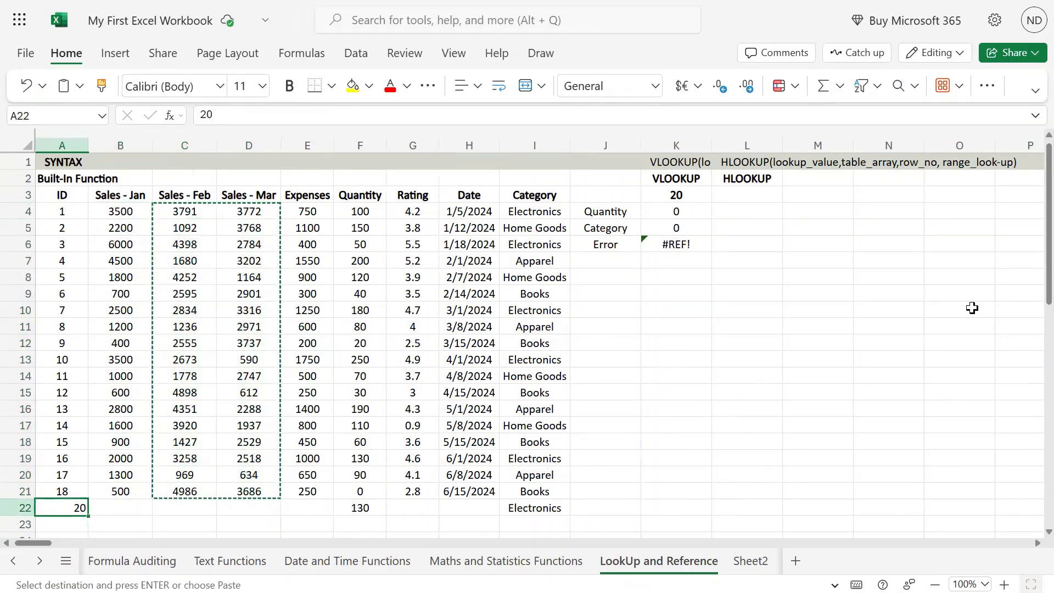
key("ctrl+shift+Right")
key("ctrl+shift+Right")
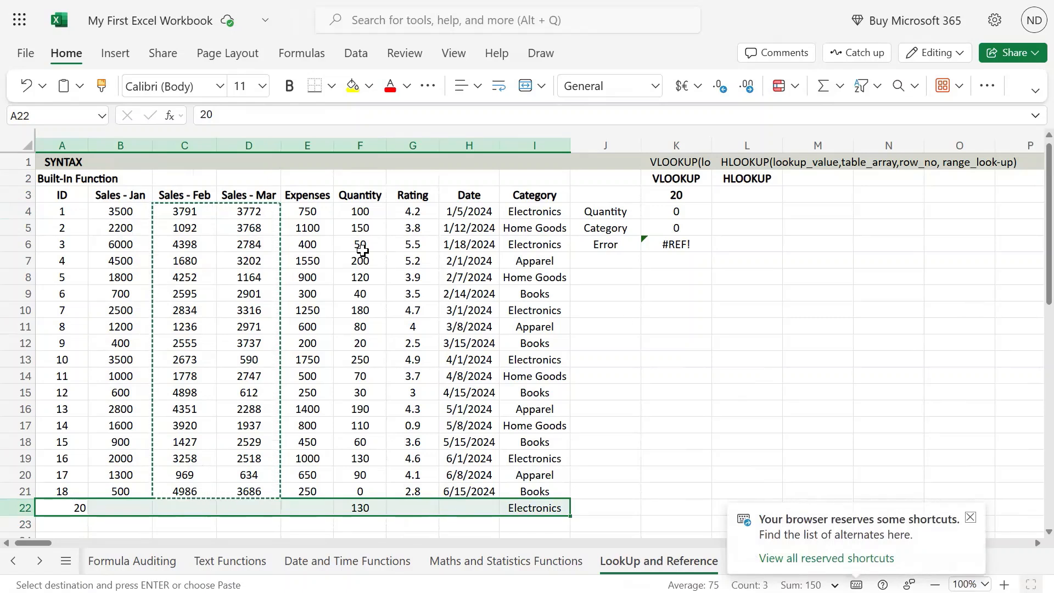
left_click(77, 501)
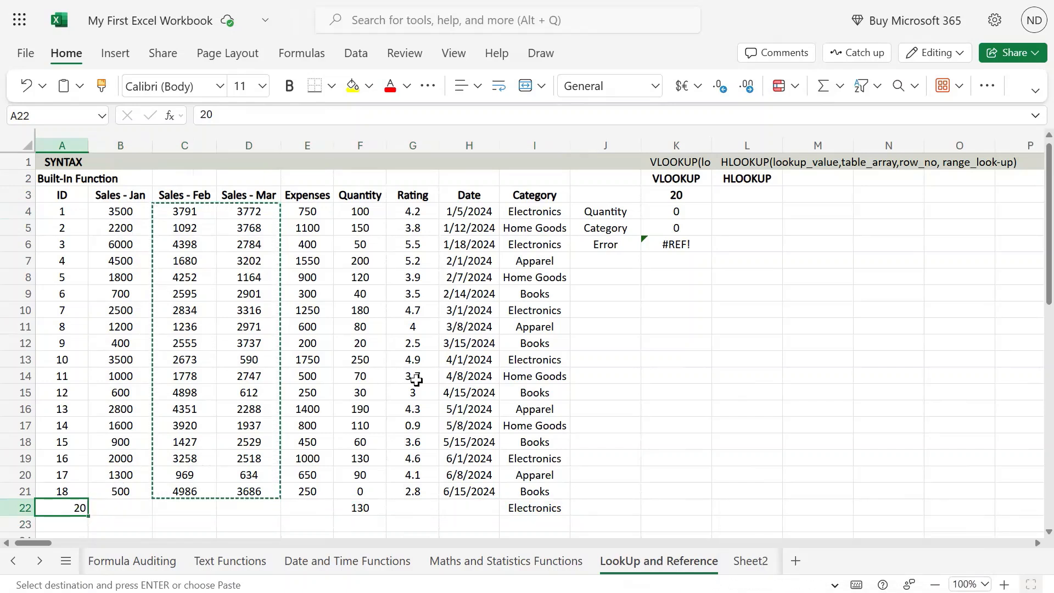
key("shift+space")
key("shift+space")
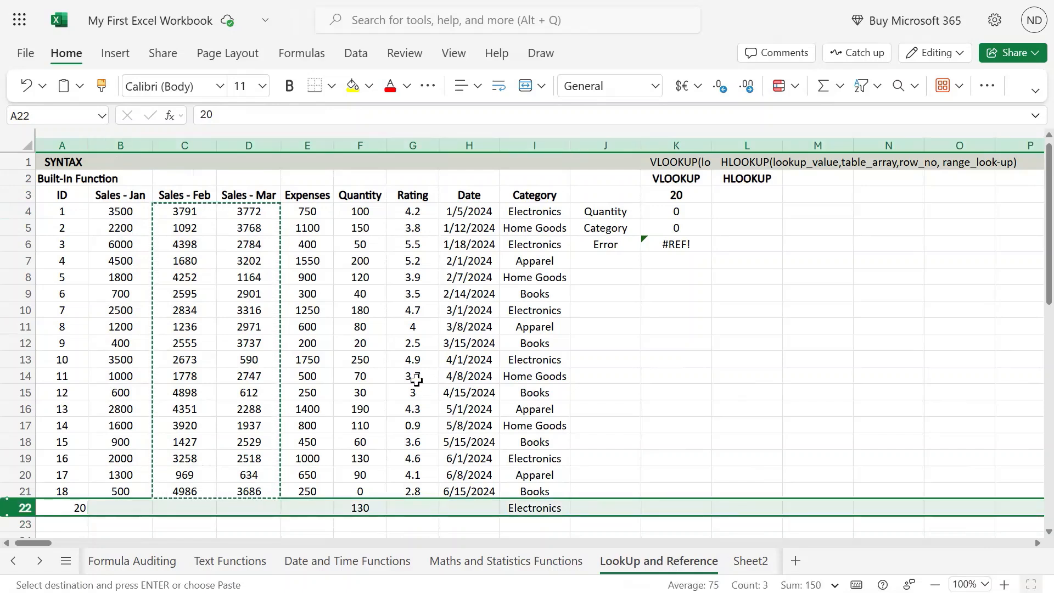
key("Delete")
key("Right")
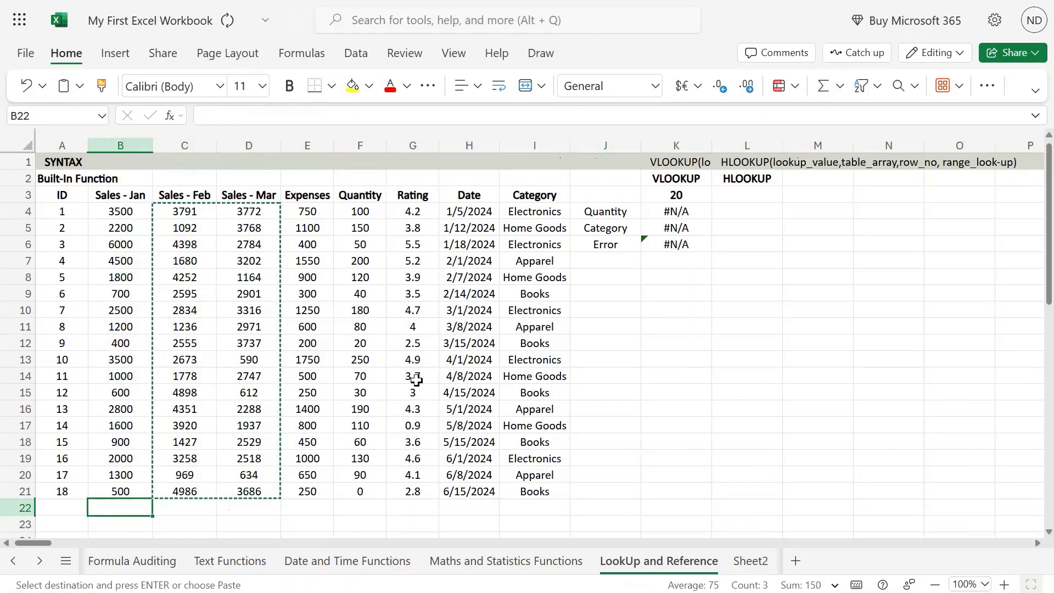
key("Right")
key("Left")
key("Left")
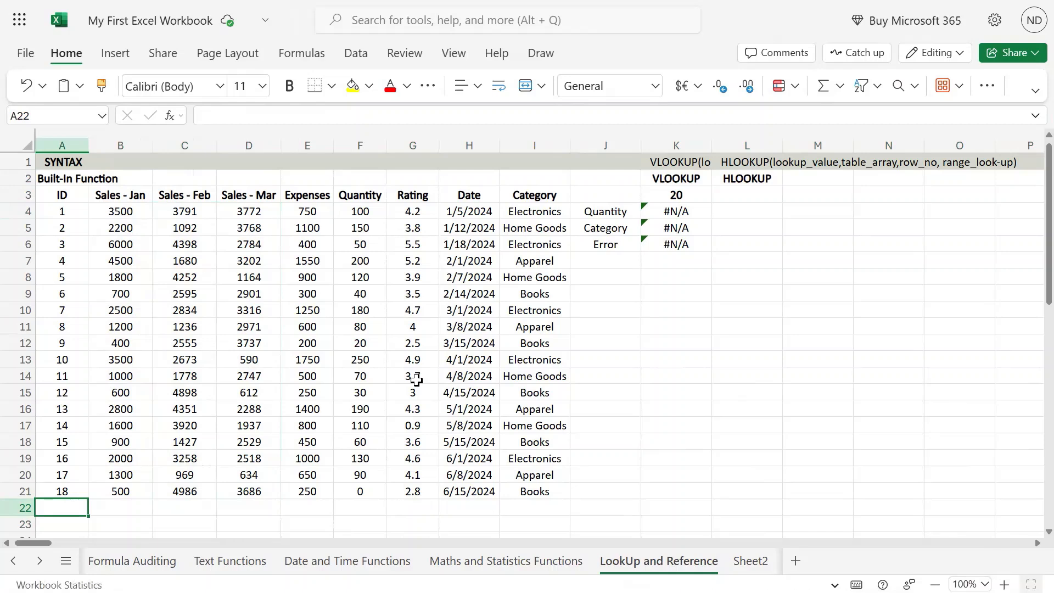
- Set the VLOOKUP lookup value in K3 to 18 and select L3 under the HLOOKUP heading
key("Right")
key("Right")
key("Right")
key("Right")
key("Right")
key("Up")
key("ctrl+Up")
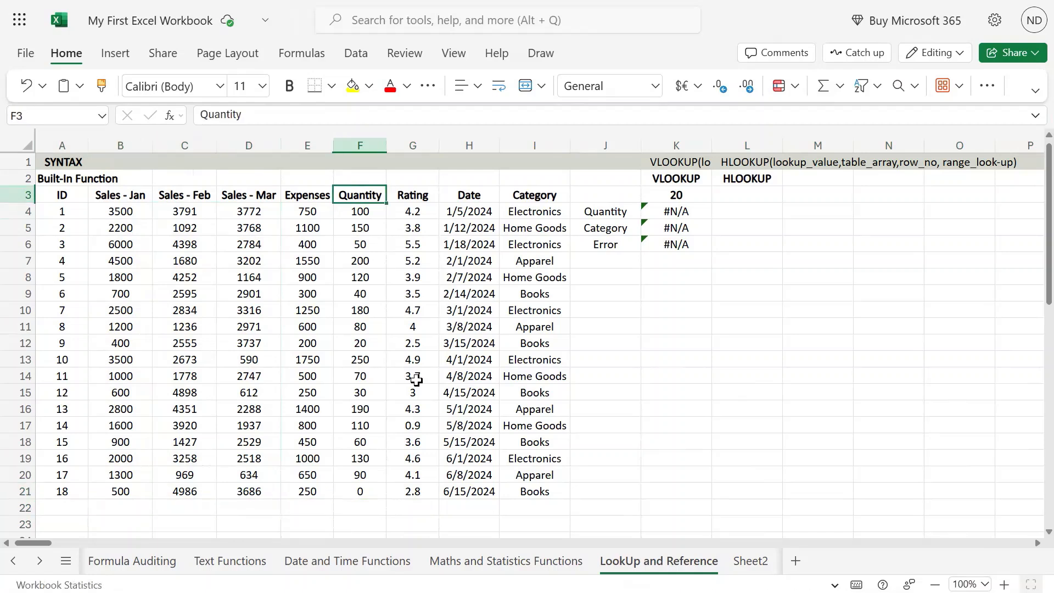
key("Right")
key("Right")
key("Right")
key("Right")
key("Right")
type("18")
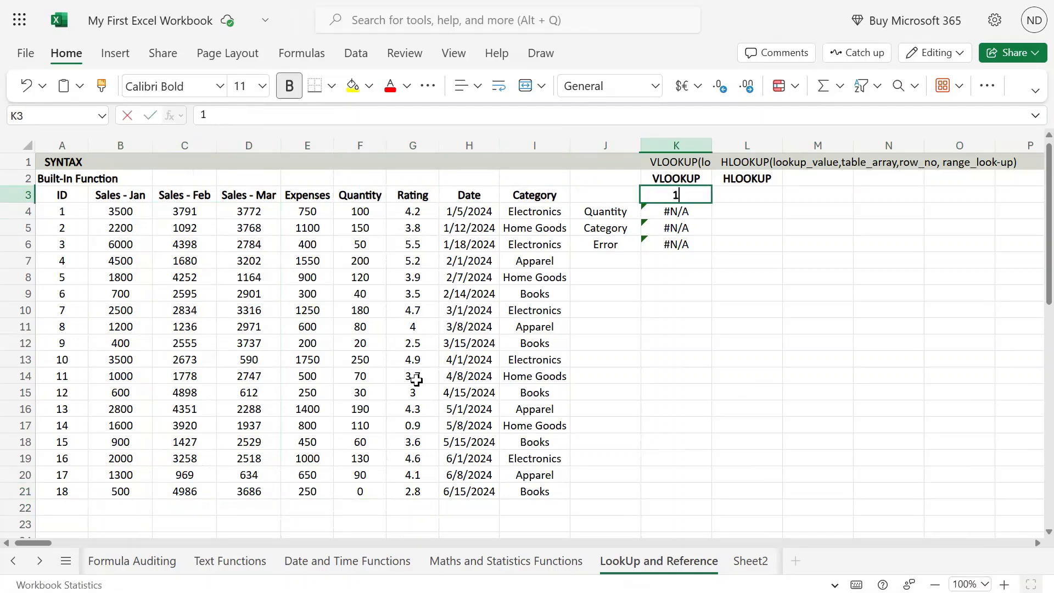
key("Return")
key("Up")
key("Down")
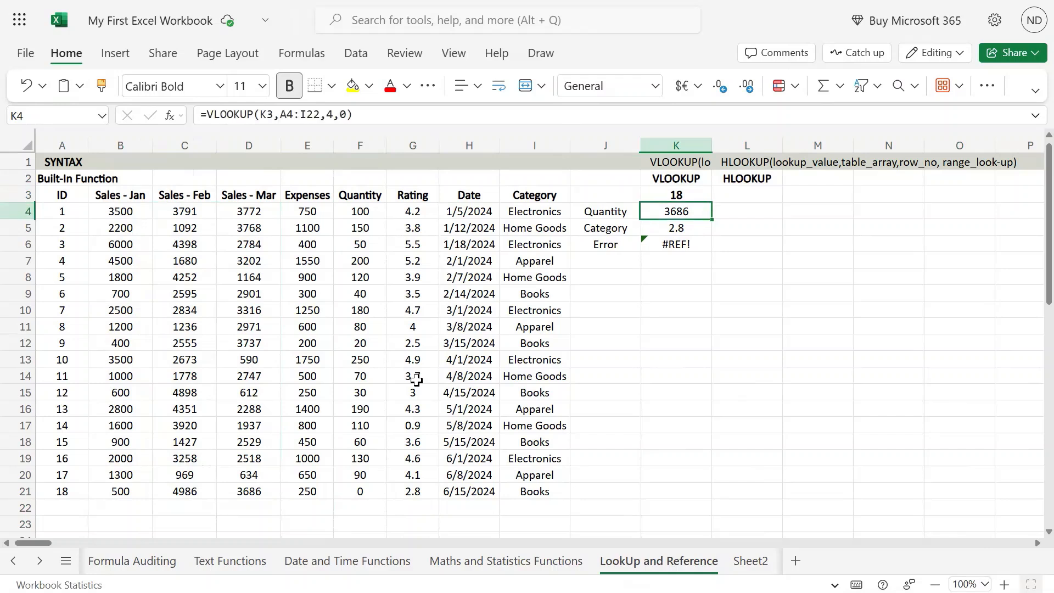
key("Up")
key("Right")
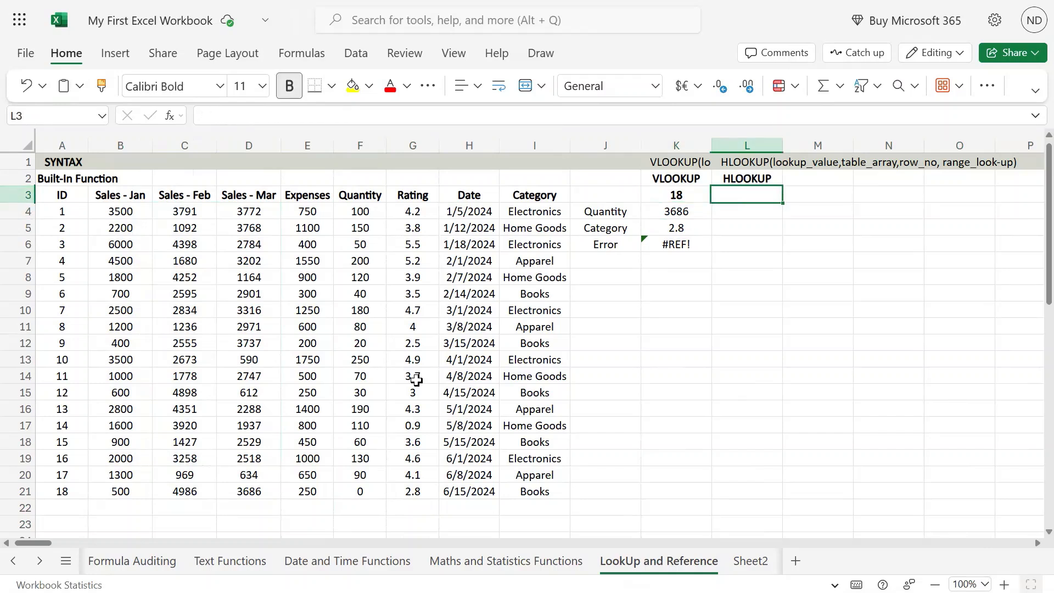
- Review the table's header row and first record in A3:I4, and return to L3 under the HLOOKUP heading
key("ctrl+Left")
key("ctrl+Left")
key("ctrl+Left")
key("shift+Down")
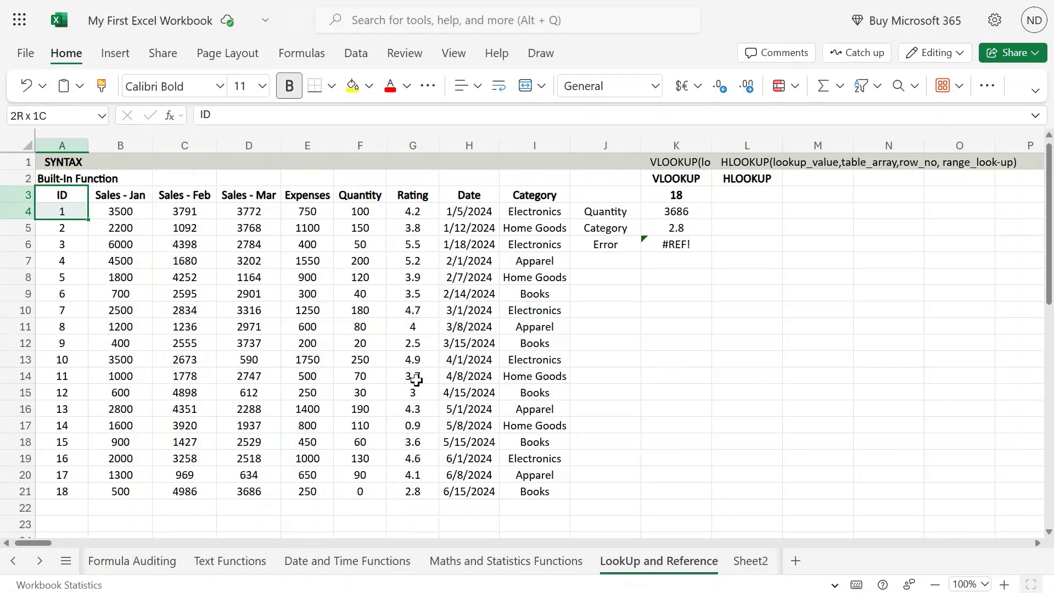
key("shift+Right")
key("shift+Right")
key("shift+Right")
key("shift+Right")
key("shift+Right")
key("shift+Right")
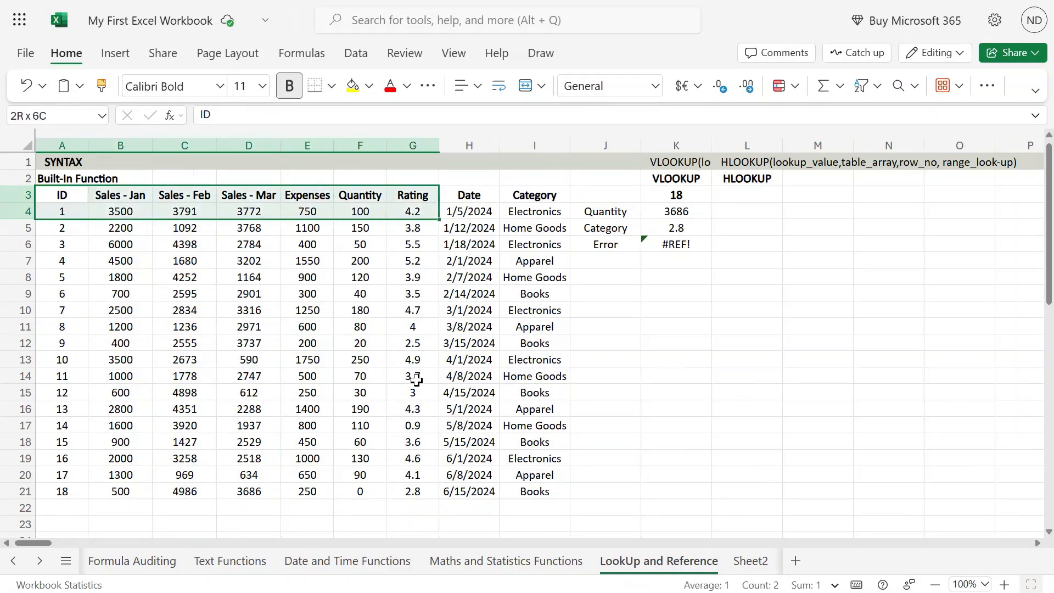
key("shift+Right")
key("shift+Right")
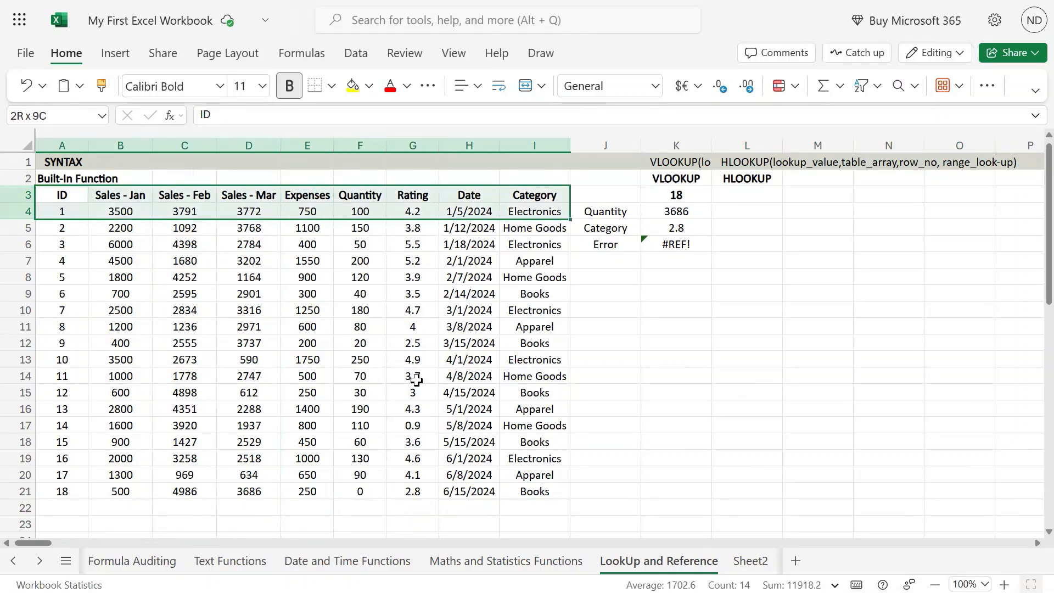
key("Right")
key("Right")
key("Right")
key("Right")
key("Right")
key("Right")
key("Right")
key("Right")
key("Right")
key("Right")
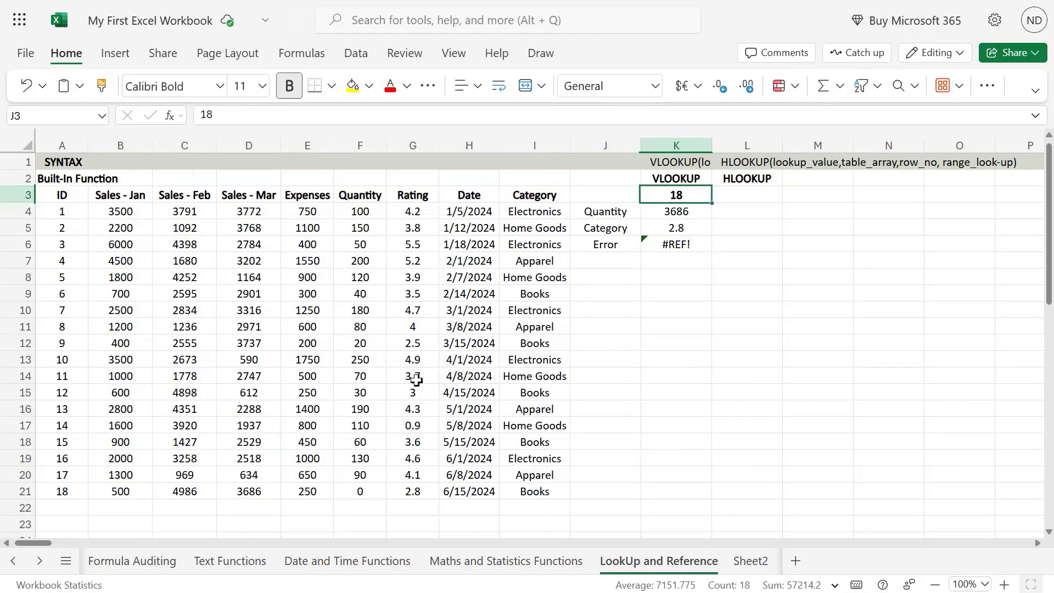
key("Right")
key("Up")
key("Up")
key("Down")
key("Down")
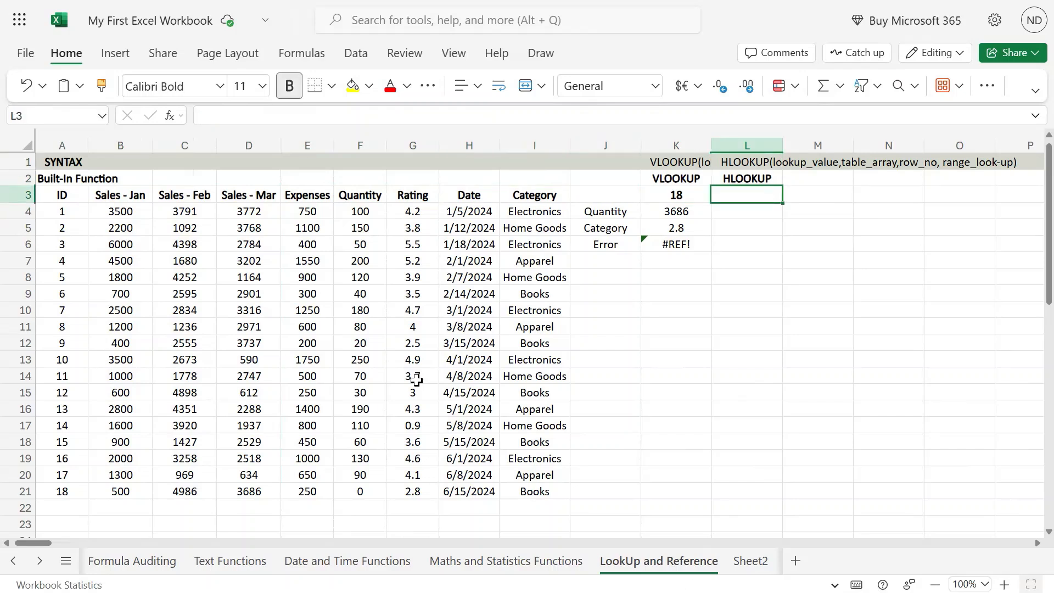
key("Down")
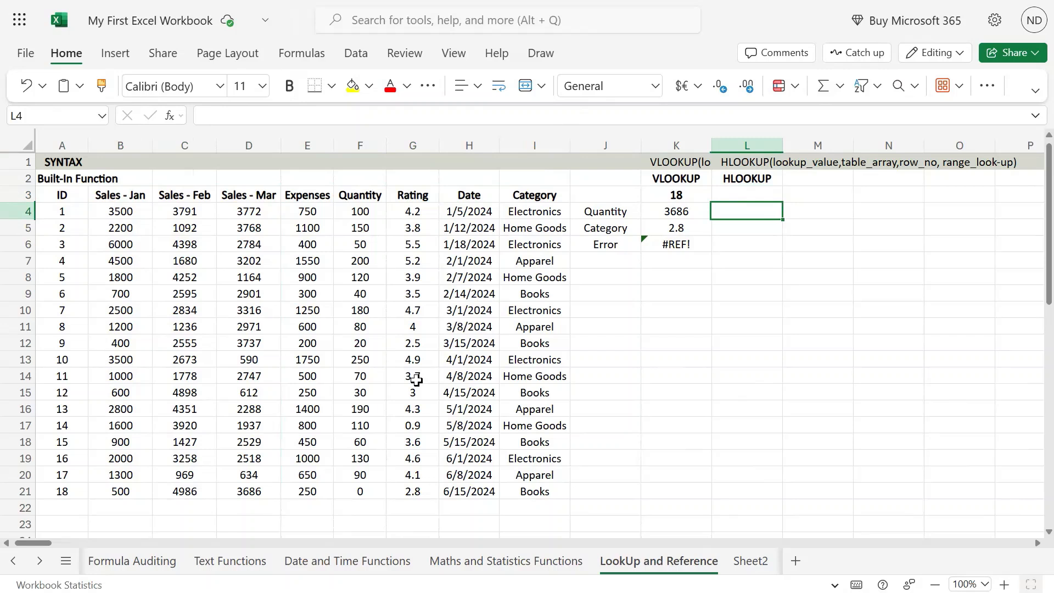
key("Up")
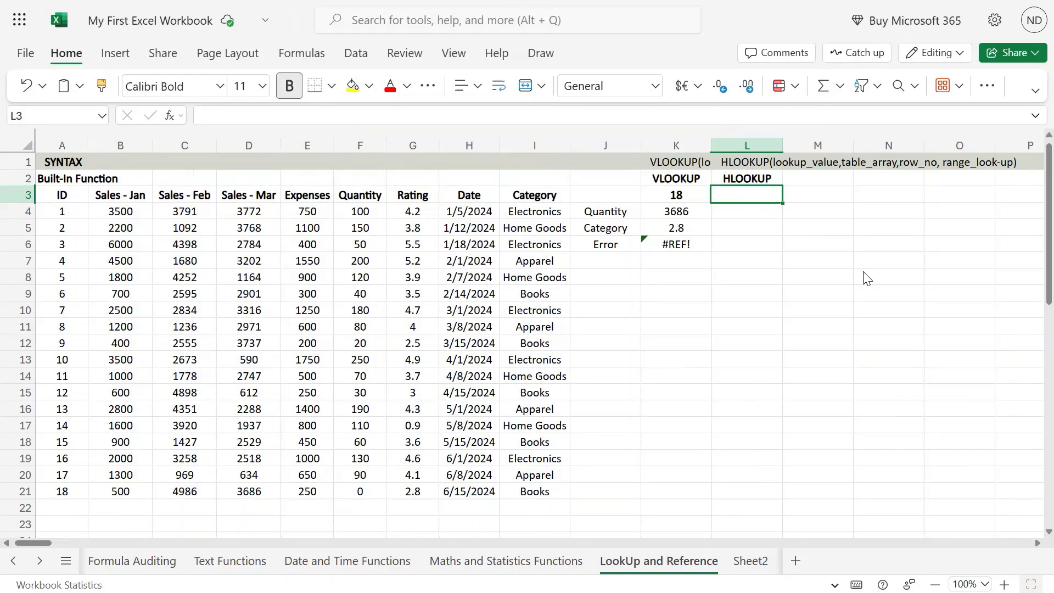
type("=hl")
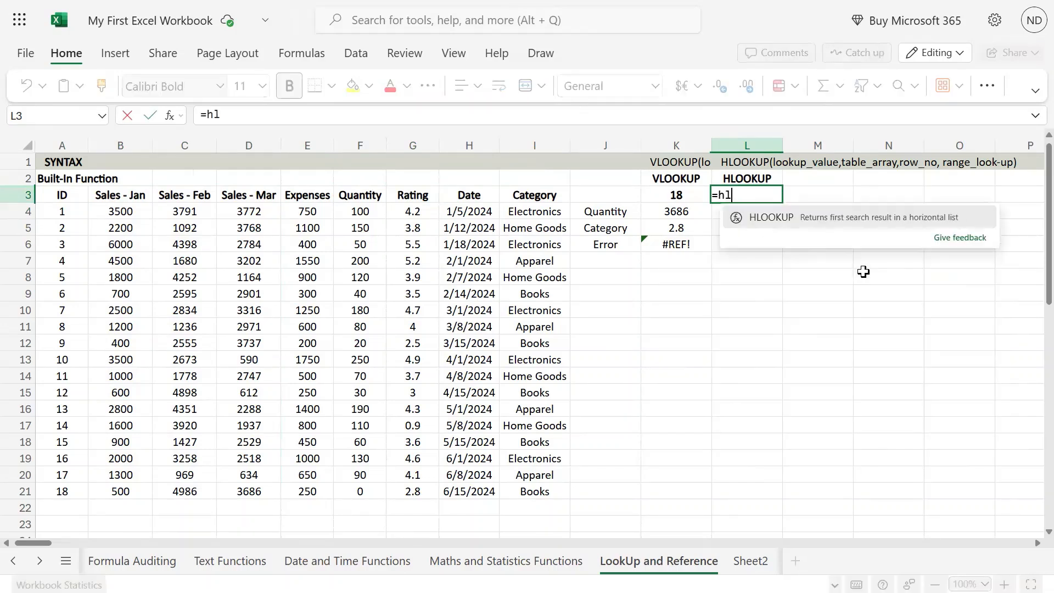
type("ookup")
key("Escape")
key("Escape")
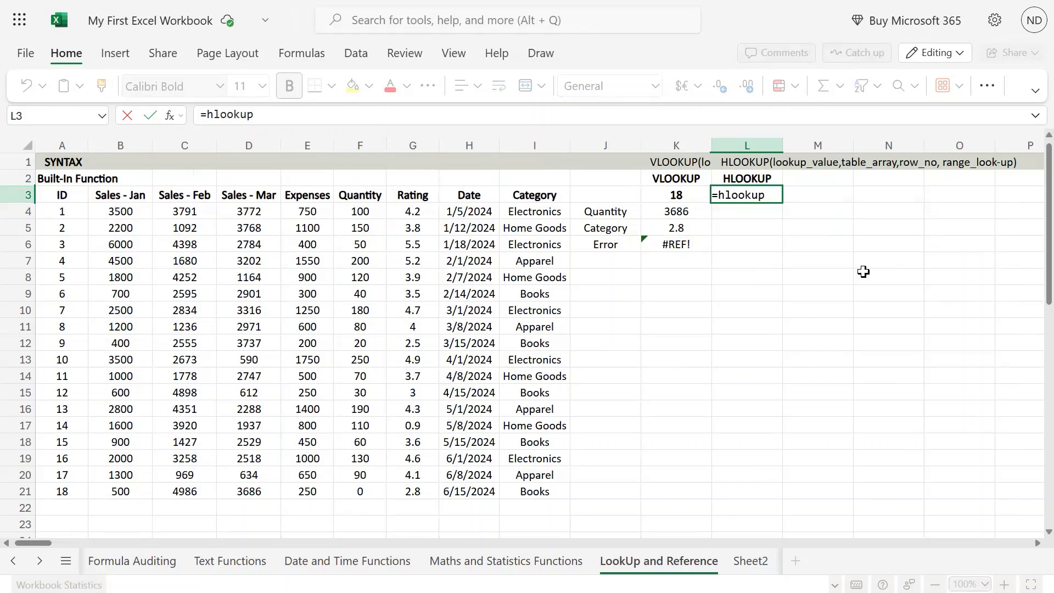
key("Down")
type("Hl")
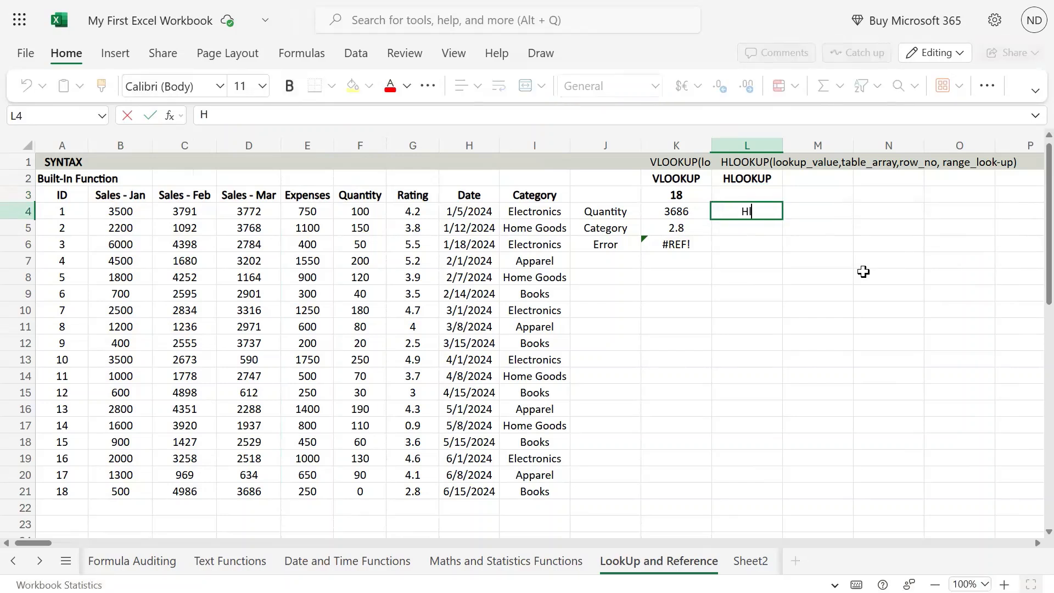
key("BackSpace")
key("BackSpace")
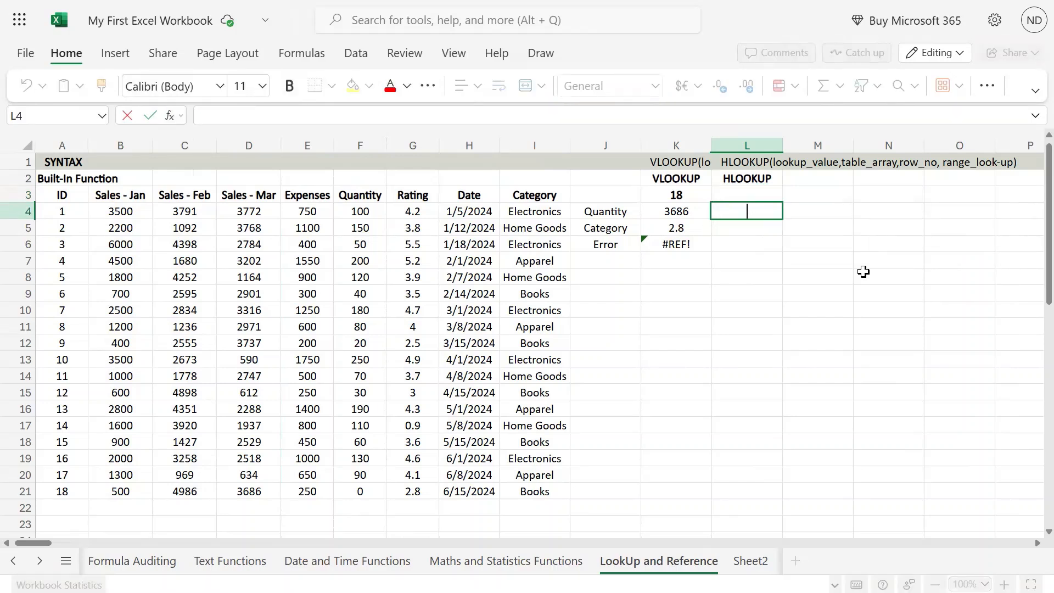
type("=hlookup")
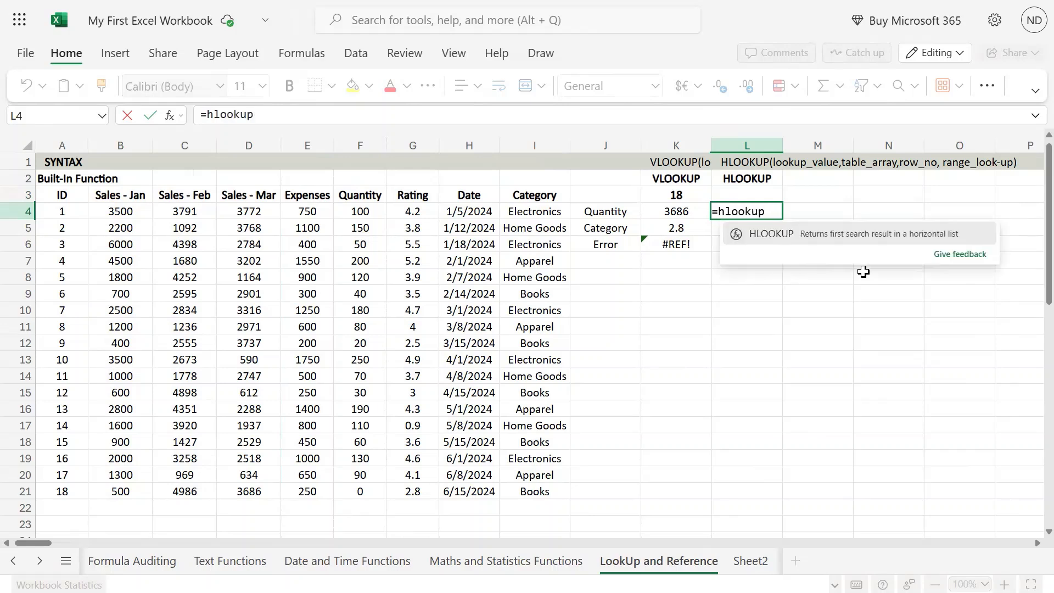
key("shift+Up")
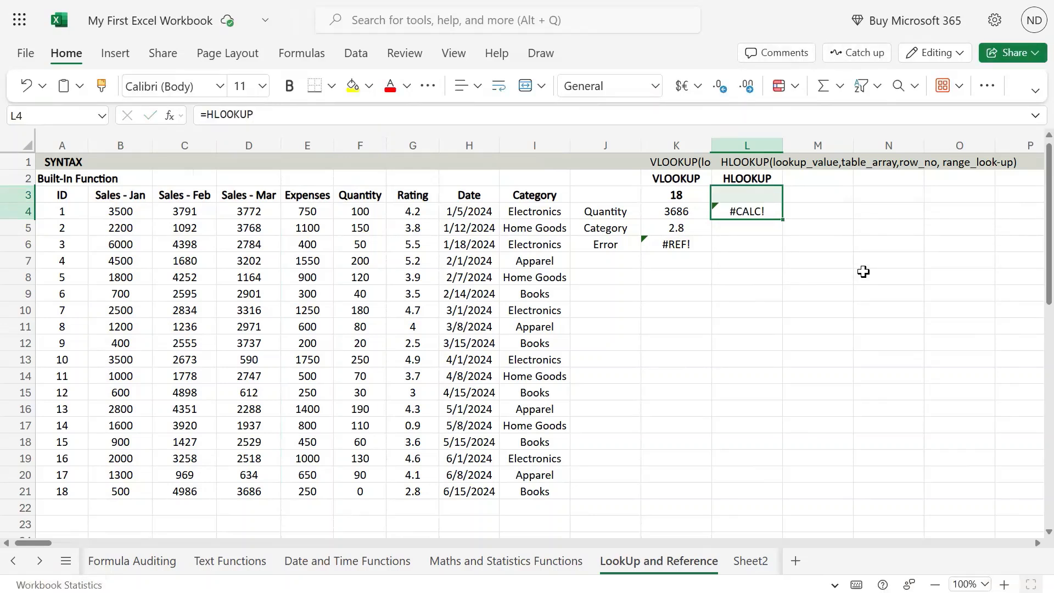
key("Right")
key("Up")
key("Left")
key("Down")
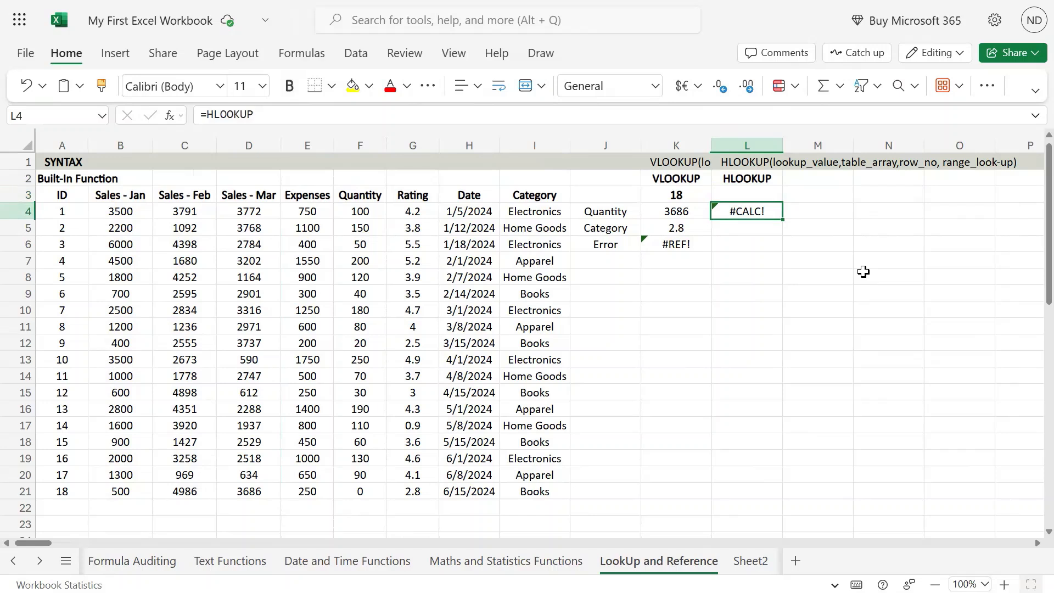
key("BackSpace")
type("hloo")
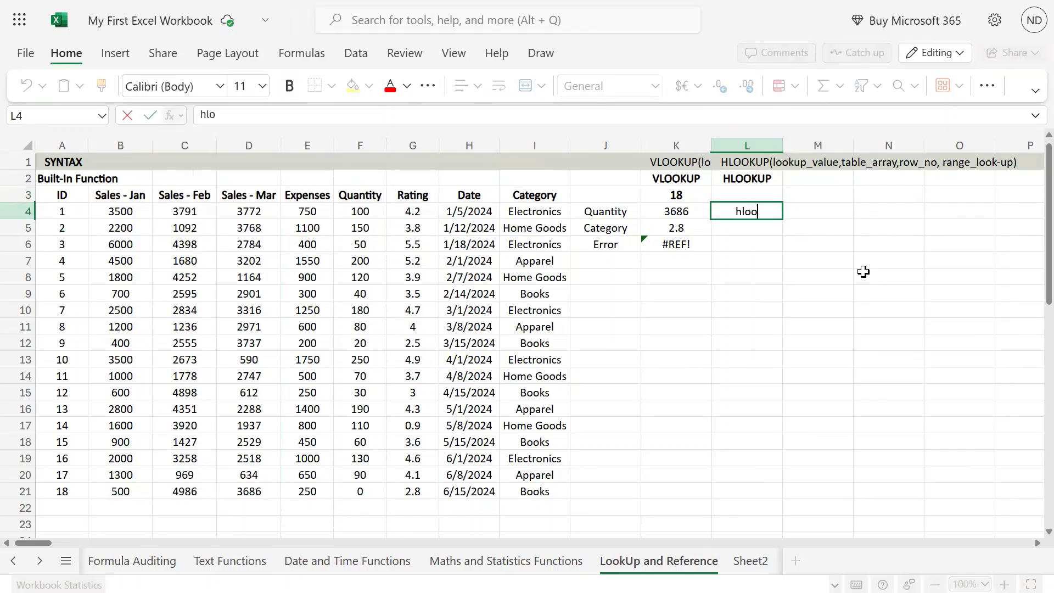
type("kup")
key("Escape")
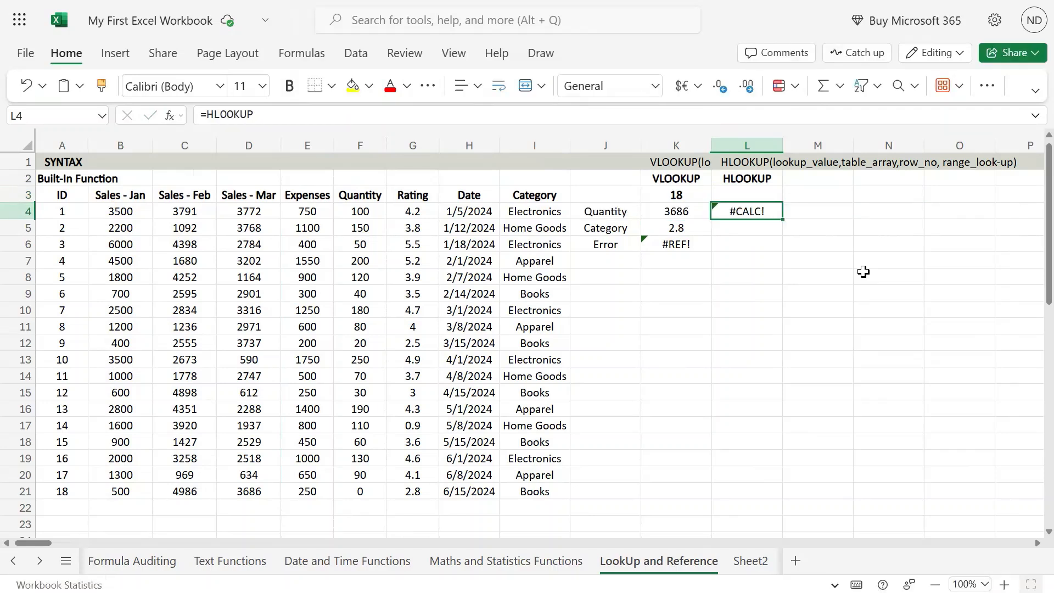
- Begin an HLOOKUP formula in L4 with L3 as the lookup value
type("=h;l")
key("BackSpace")
key("BackSpace")
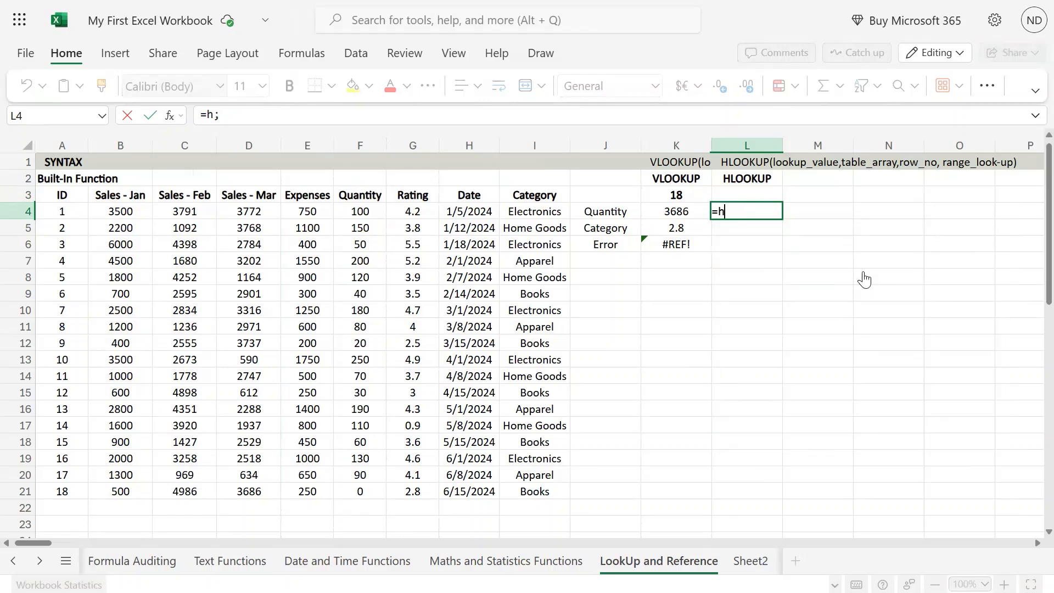
type("look")
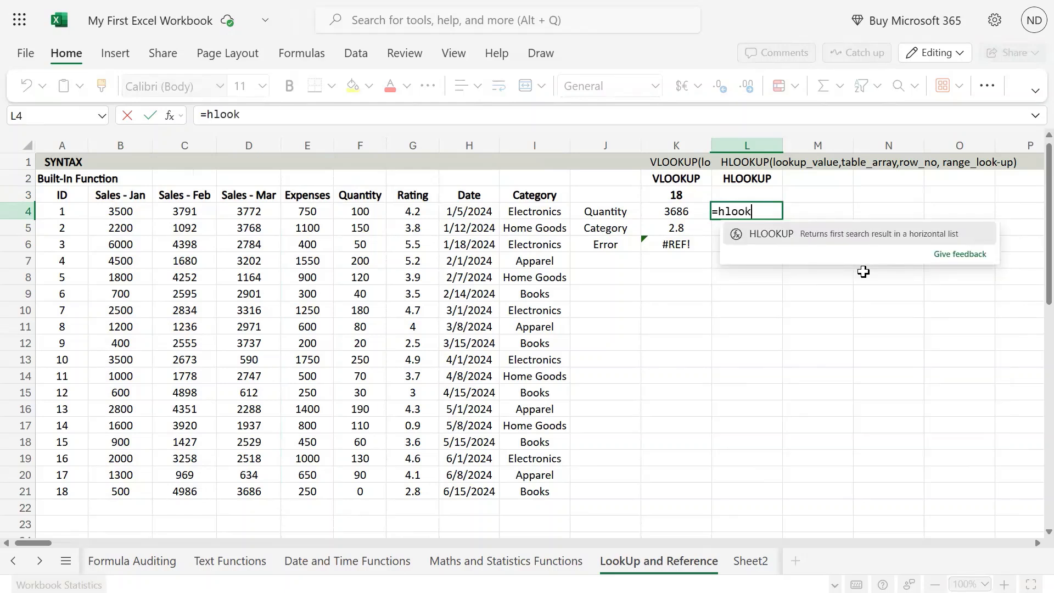
type("up(")
key("Up")
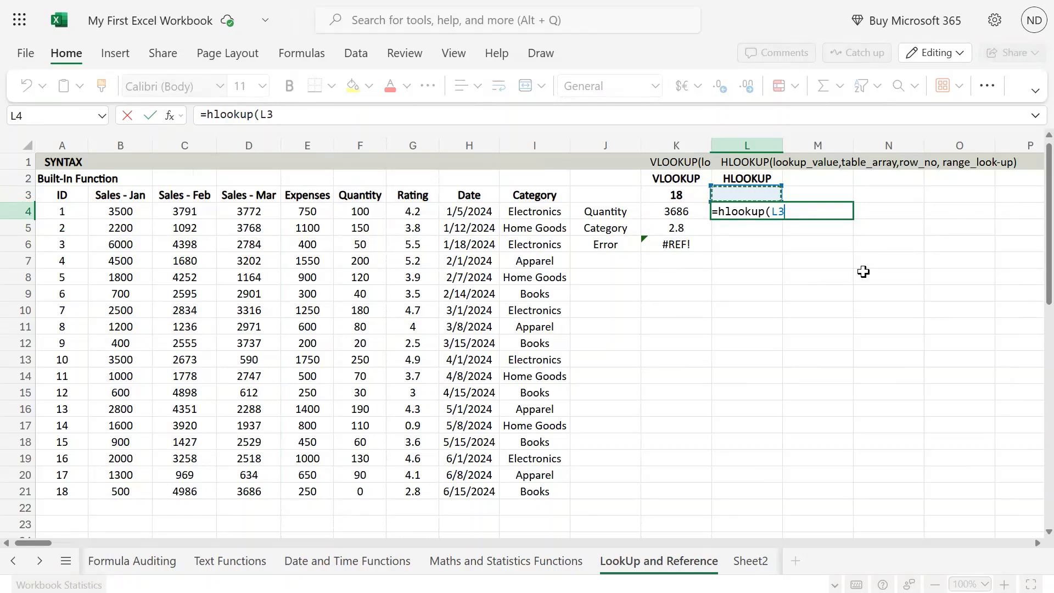
- Add B3:D21, the three monthly sales columns with their headers, as the table array of the HLOOKUP formula
type(",")
key("Left")
key("Left")
key("Left")
key("Left")
key("Left")
key("Left")
key("Left")
key("Left")
key("Left")
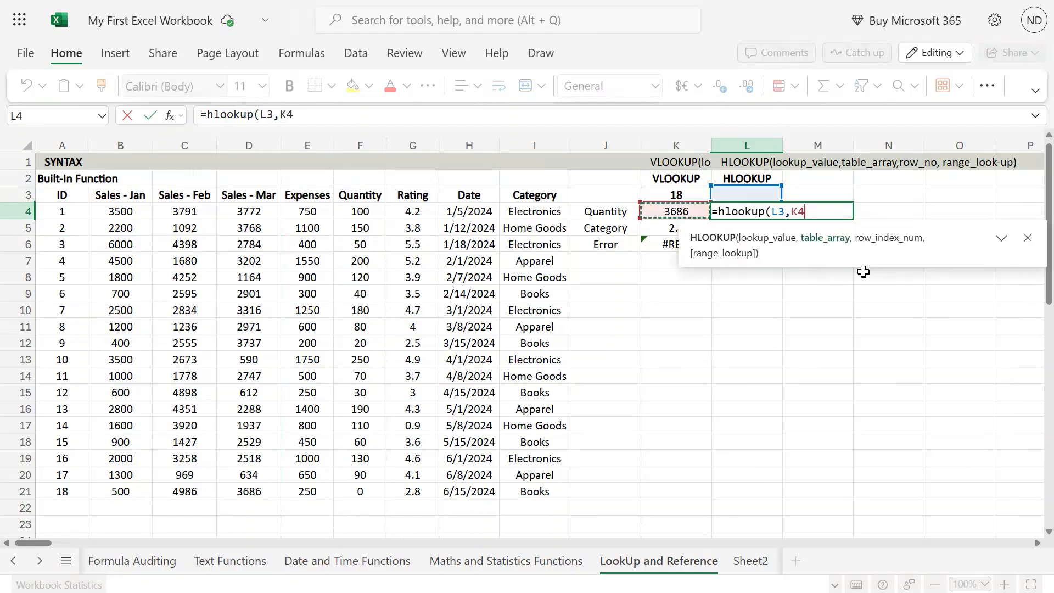
key("Up")
key("Left")
key("shift+Right")
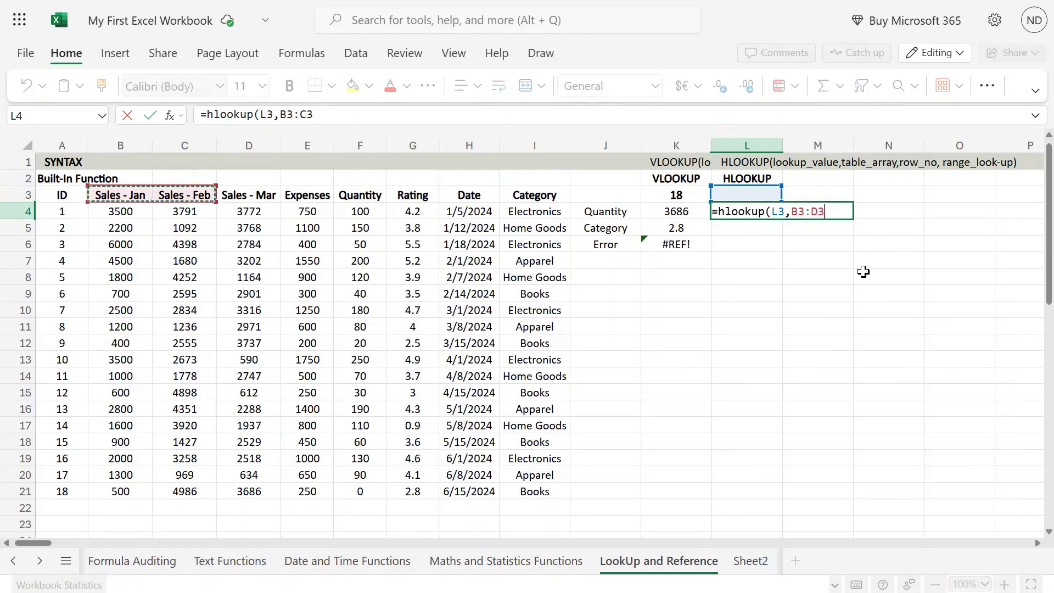
key("shift+Right")
key("ctrl+shift+Down")
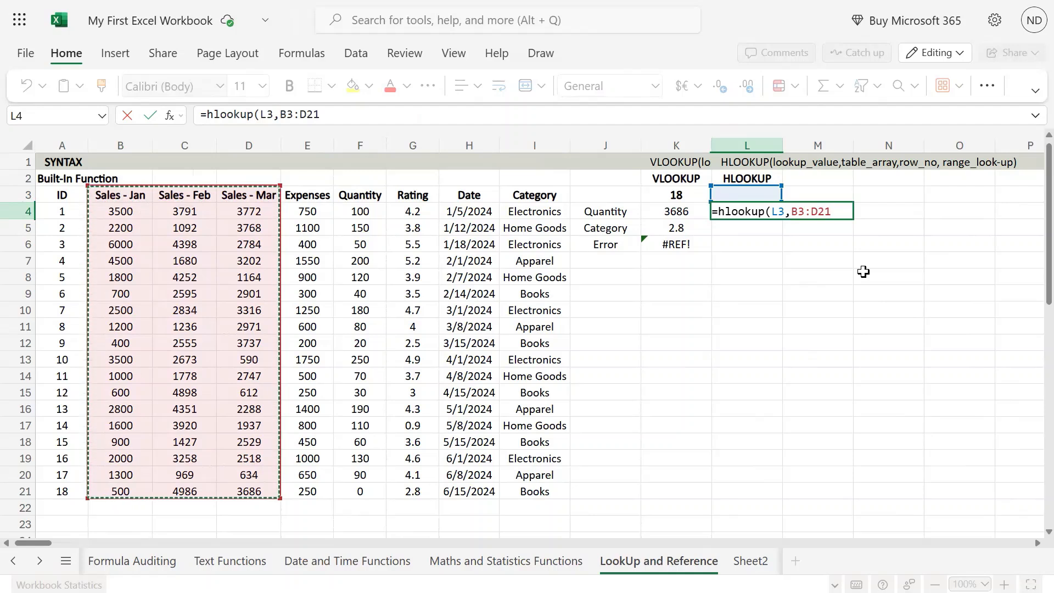
- Change the HLOOKUP table array to A3:D21 so that it includes the ID column
key("Left")
key("shift+Right")
key("shift+Right")
key("shift+Right")
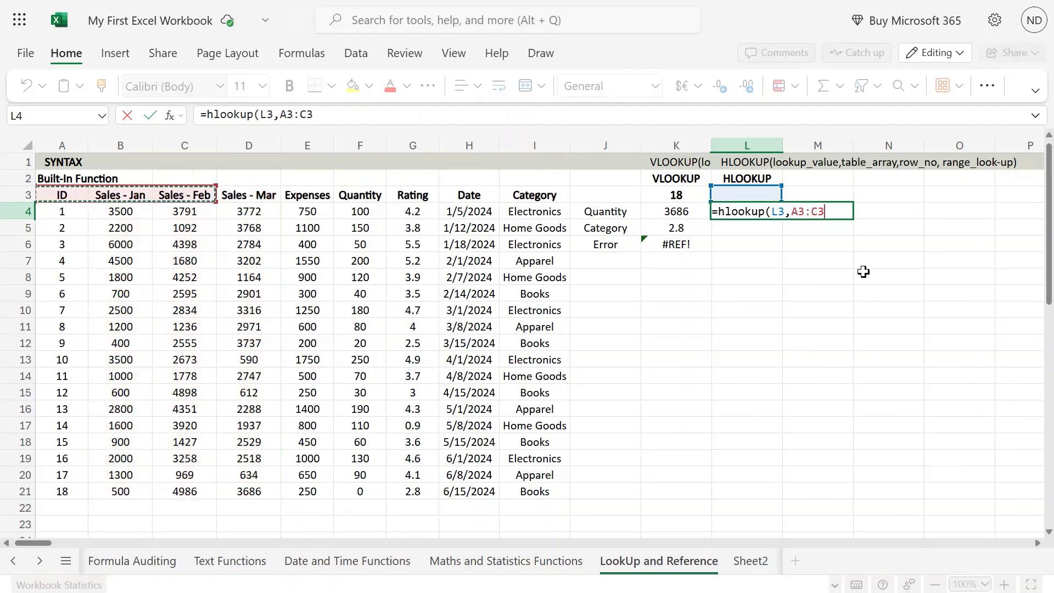
key("shift+Down")
key("shift+Down")
key("shift+Down")
key("shift+Down")
key("shift+Down")
key("shift+Down")
key("shift+Down")
key("shift+Down")
key("shift+Down")
key("shift+Down")
key("shift+Down")
key("shift+Down")
key("shift+Down")
key("shift+Down")
key("shift+Down")
key("shift+Down")
key("shift+Down")
key("shift+Down")
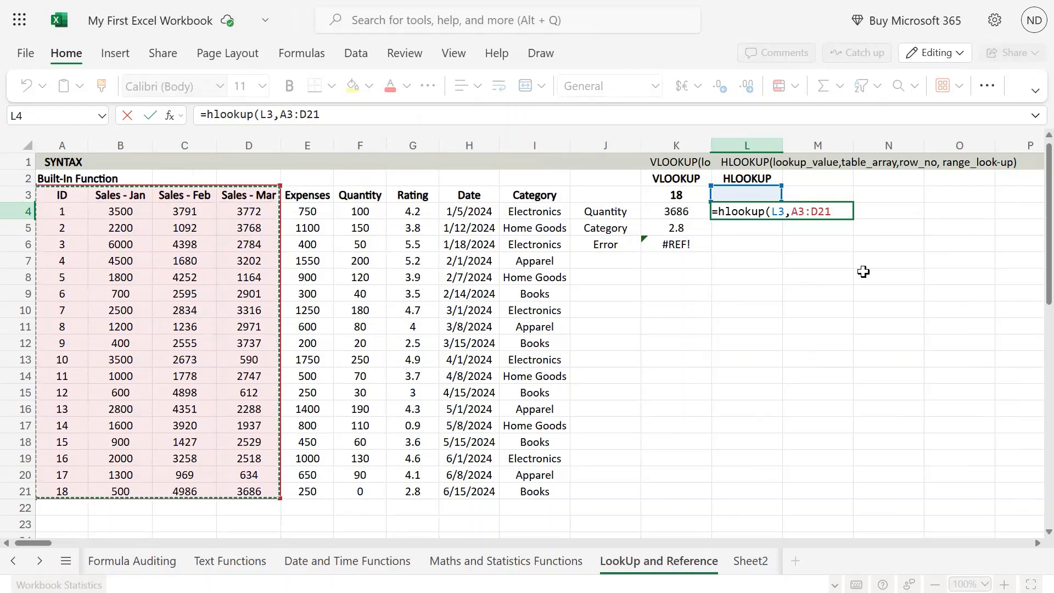
- Complete the L4 formula with row index 6 and range lookup 0, giving =HLOOKUP(L3,A3:D21,6,0)
type(",")
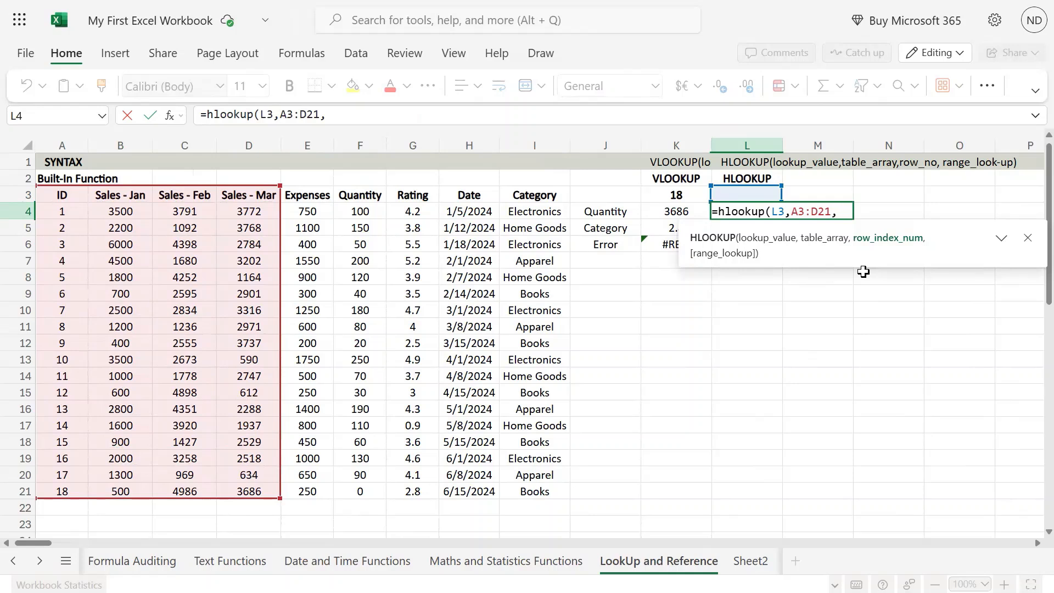
type("6,0")
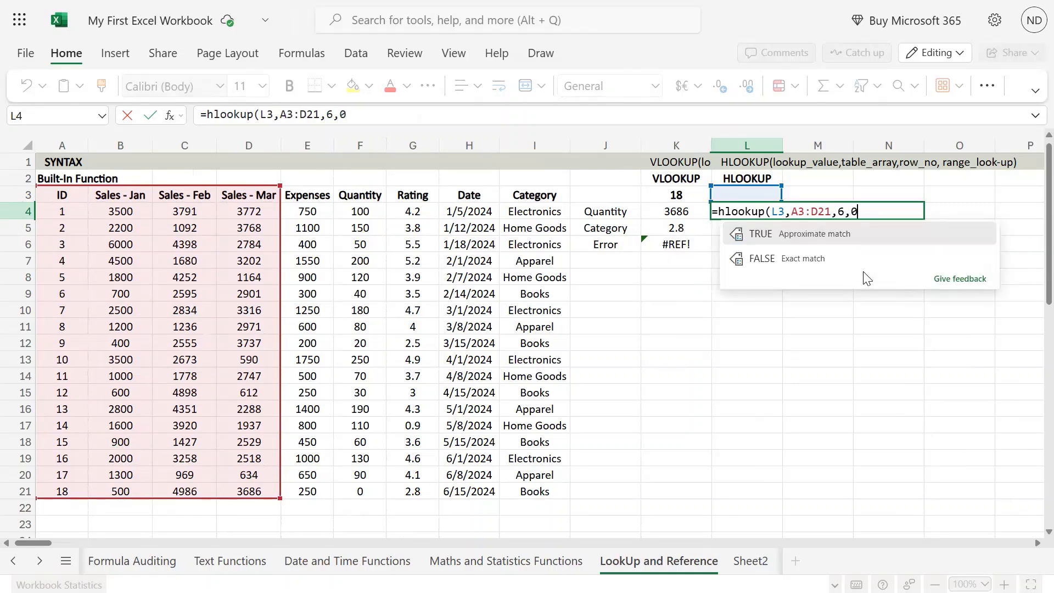
type(")")
key("Return")
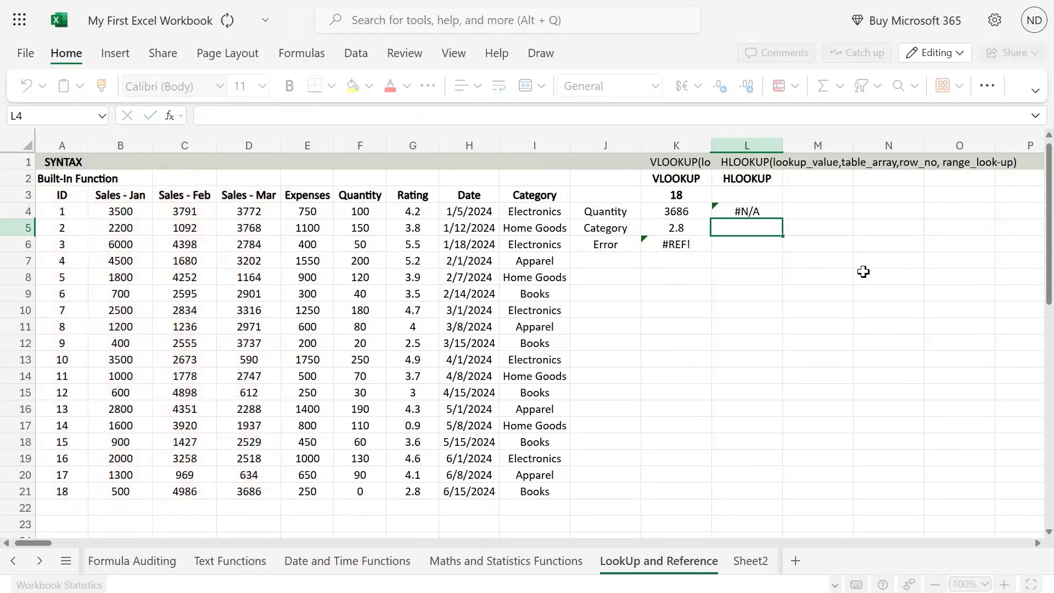
- Examine the headers in A3:D3 and the rows beneath them that the HLOOKUP formula searches
key("Up")
key("Up")
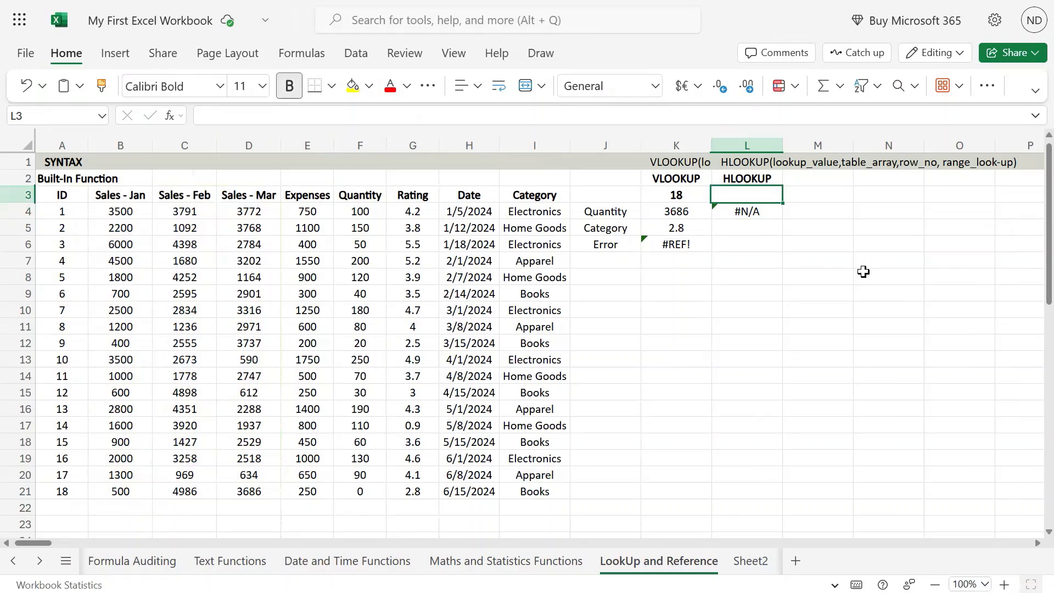
key("Left")
key("Left")
key("Left")
key("Left")
key("Left")
key("Left")
key("Left")
key("Left")
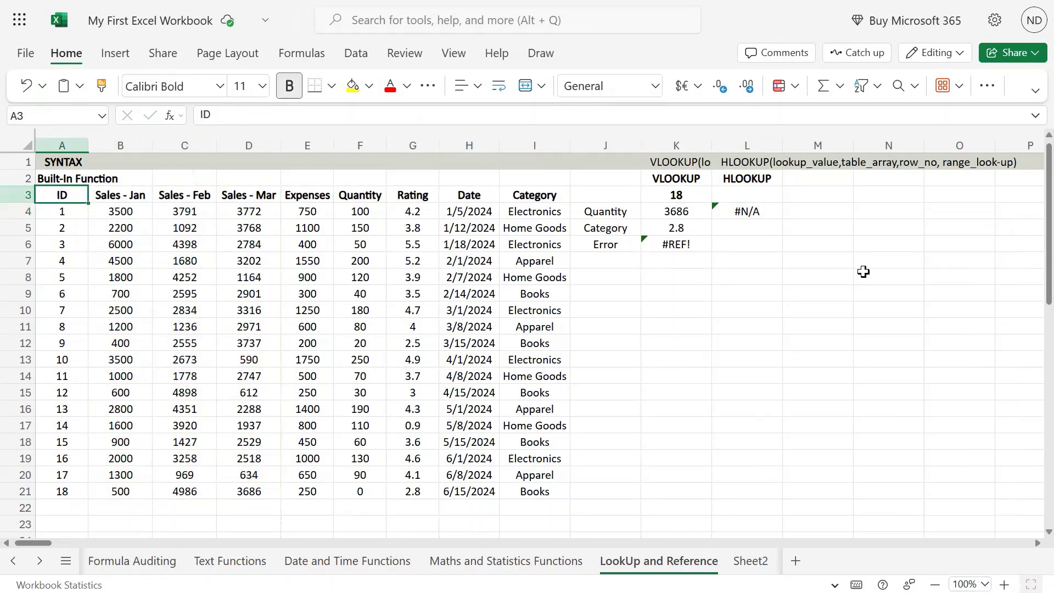
key("Right")
key("Left")
key("shift+Right")
key("shift+Right")
key("shift+Right")
key("shift+Down")
key("shift+Down")
key("shift+Down")
key("shift+Down")
key("shift+Down")
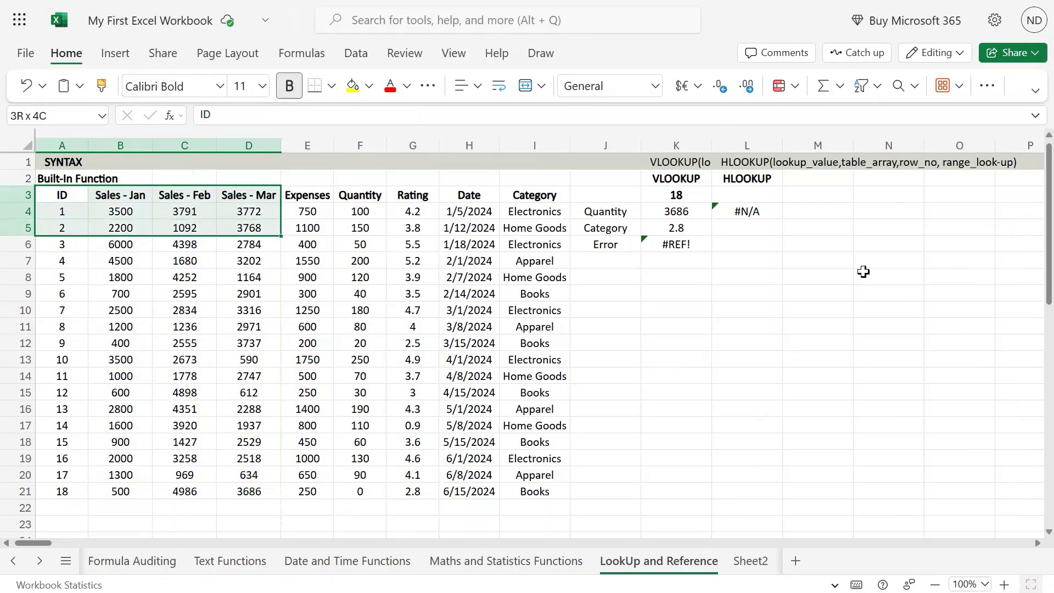
key("shift+Up")
key("shift+Up")
key("shift+Up")
key("shift+Up")
key("shift+Up")
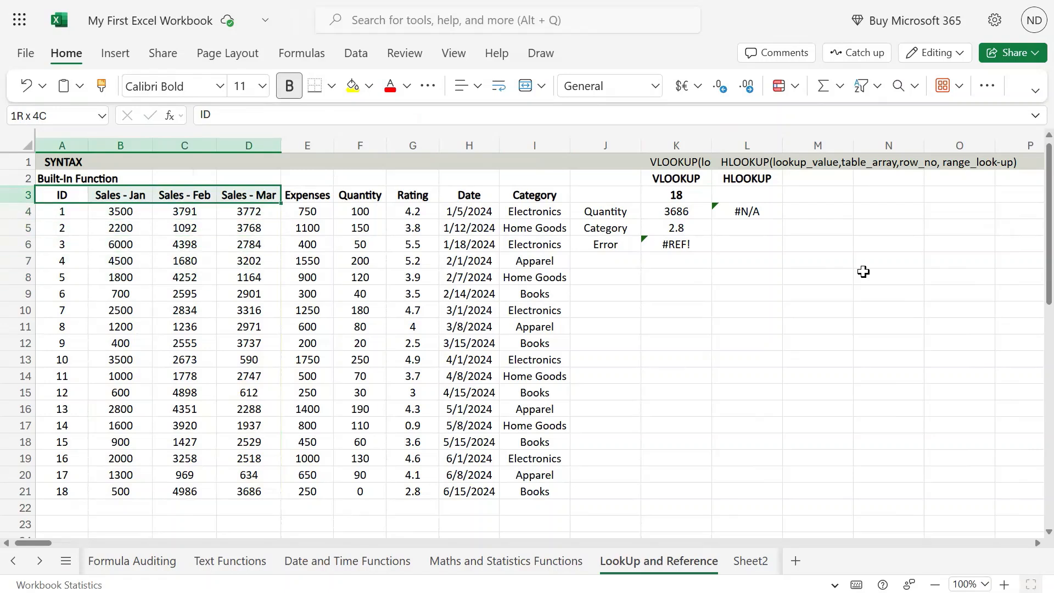
key("shift+Down")
key("shift+Down")
key("shift+Down")
key("shift+Down")
- Copy the Sales - Jan header from B3 into L3 as the HLOOKUP lookup value and select L4
key("Up")
key("Right")
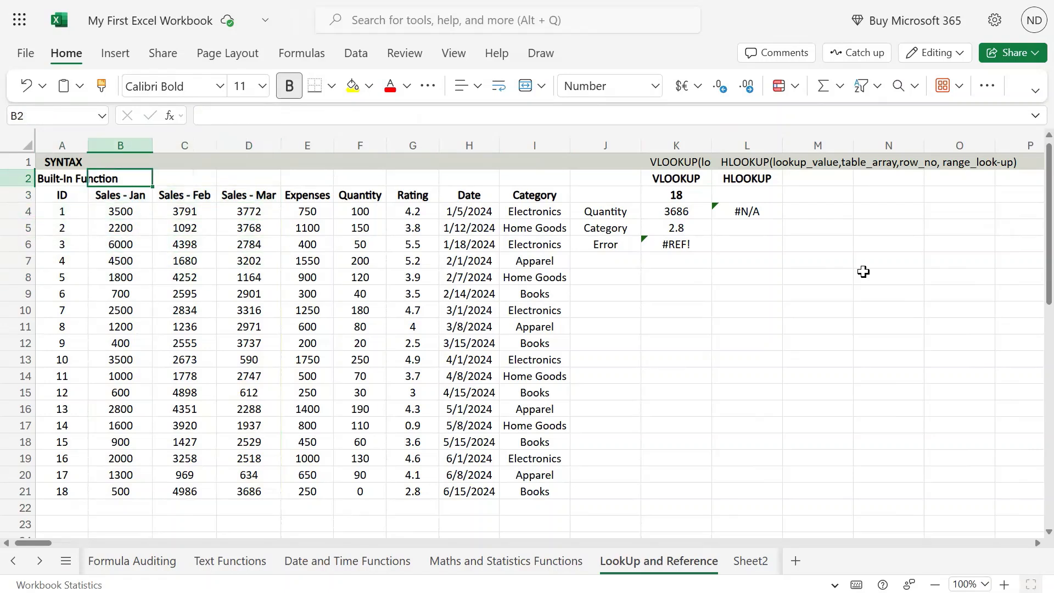
key("Down")
key("ctrl+c")
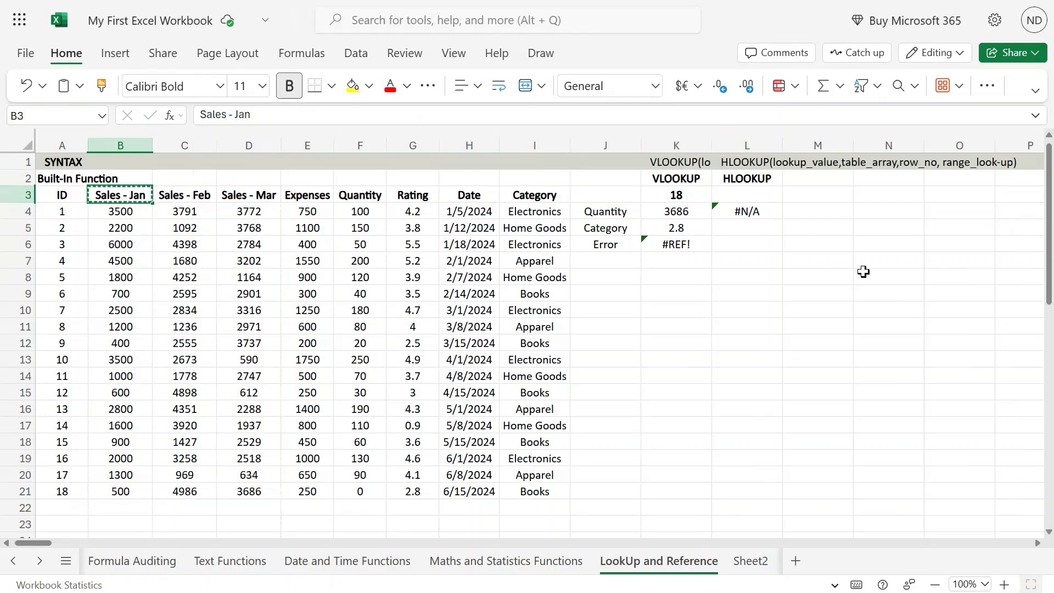
key("Right")
key("Right")
key("Right")
key("Right")
key("Right")
key("Right")
key("Right")
key("Right")
key("Right")
key("Right")
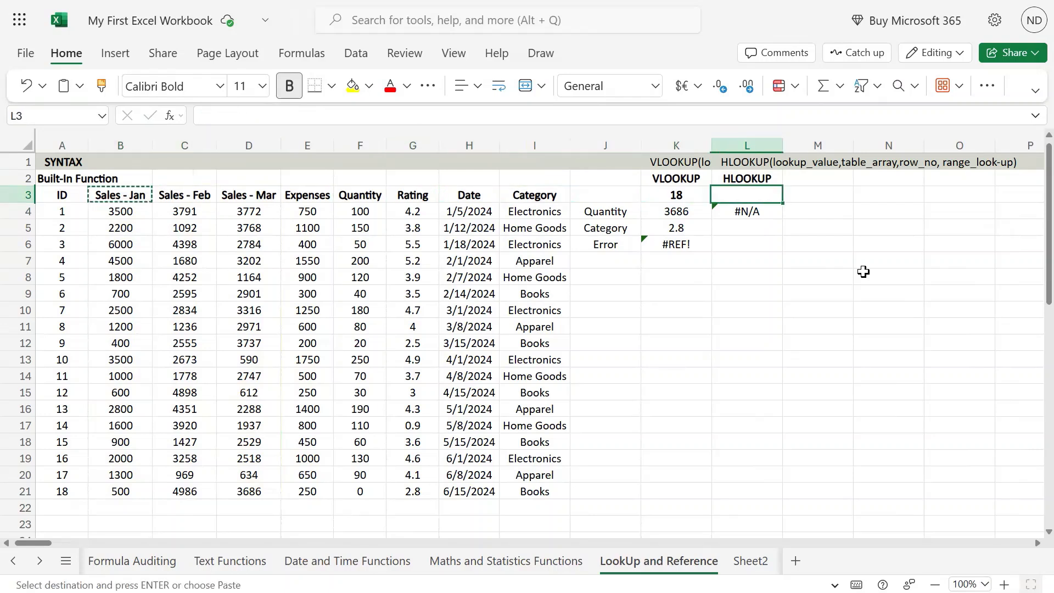
key("ctrl+v")
key("Down")
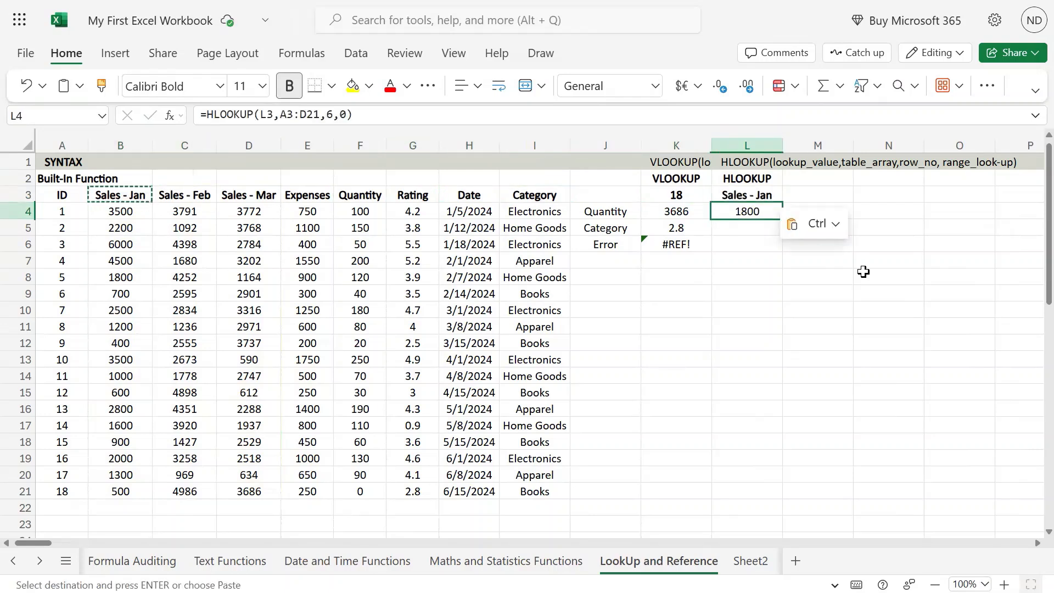
- Add a List data validation rule to L3, with the headers in B3:D3 as its source and an in-cell drop-down
key("F2")
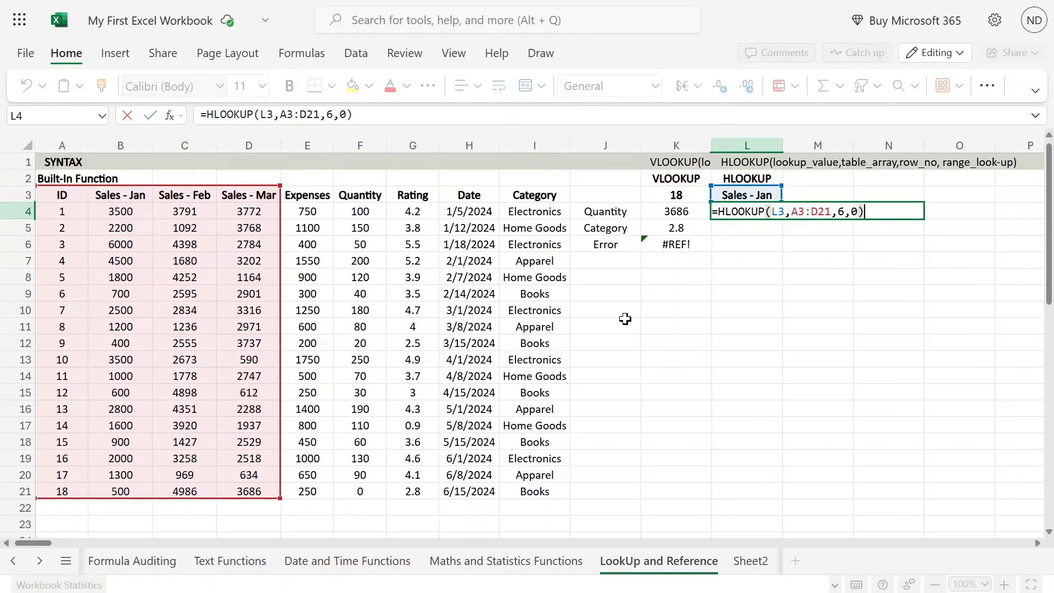
key("shift+Return")
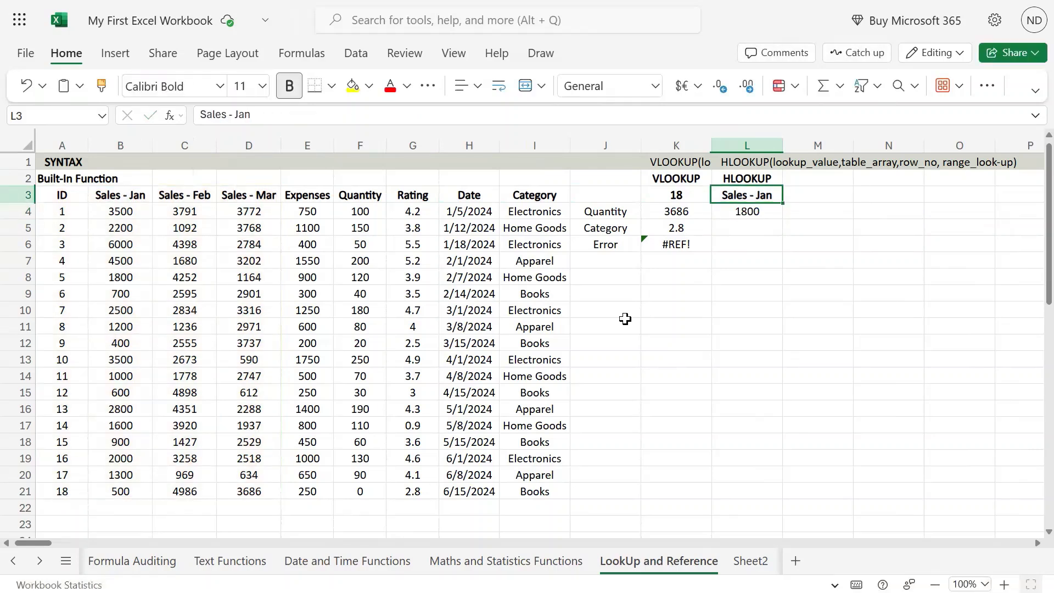
type("=")
key("Escape")
left_click(355, 53)
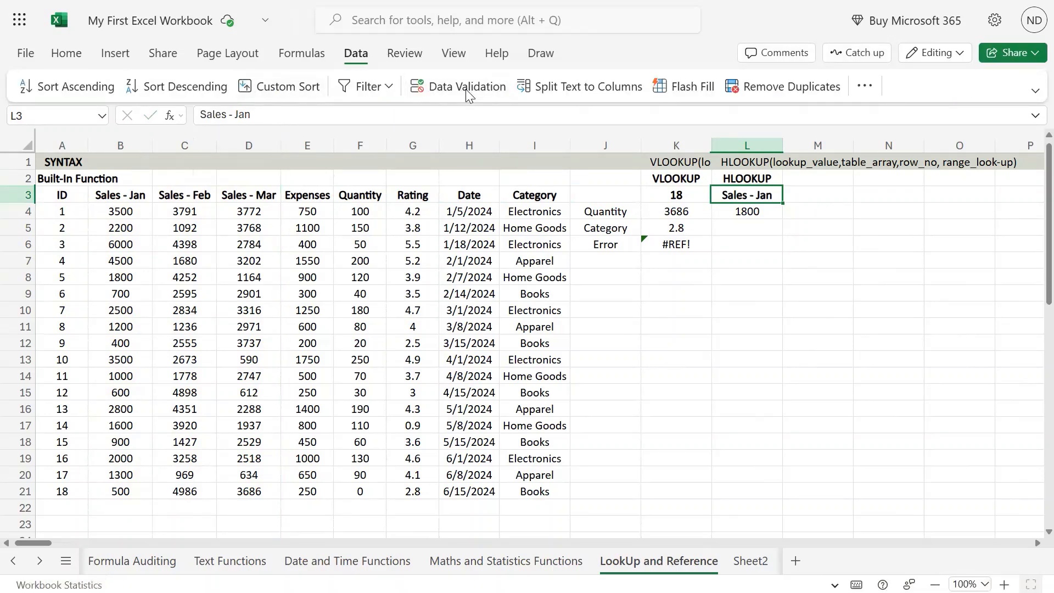
left_click(465, 89)
left_click(483, 213)
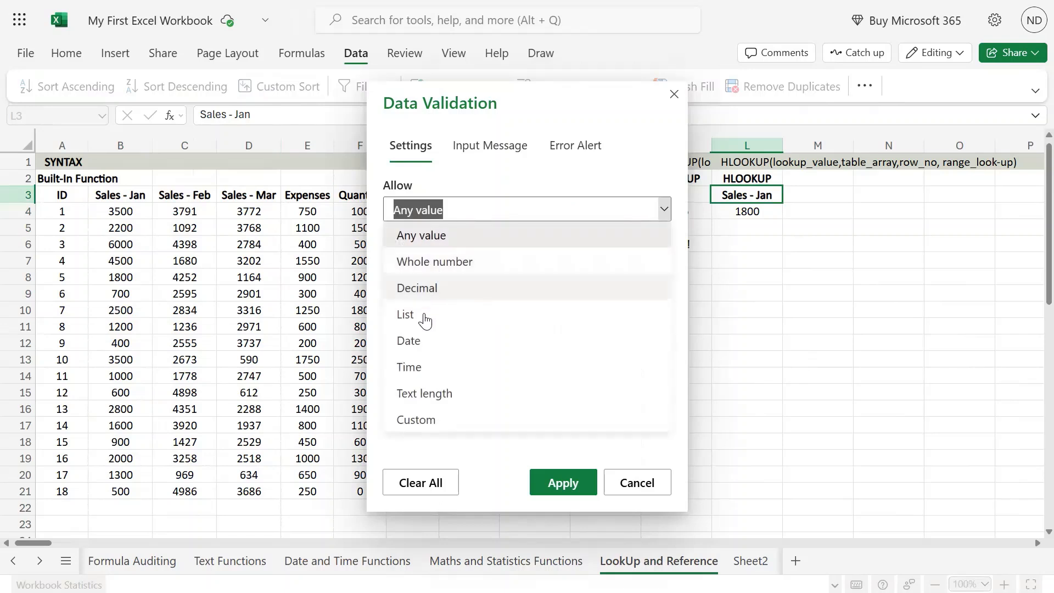
left_click(427, 315)
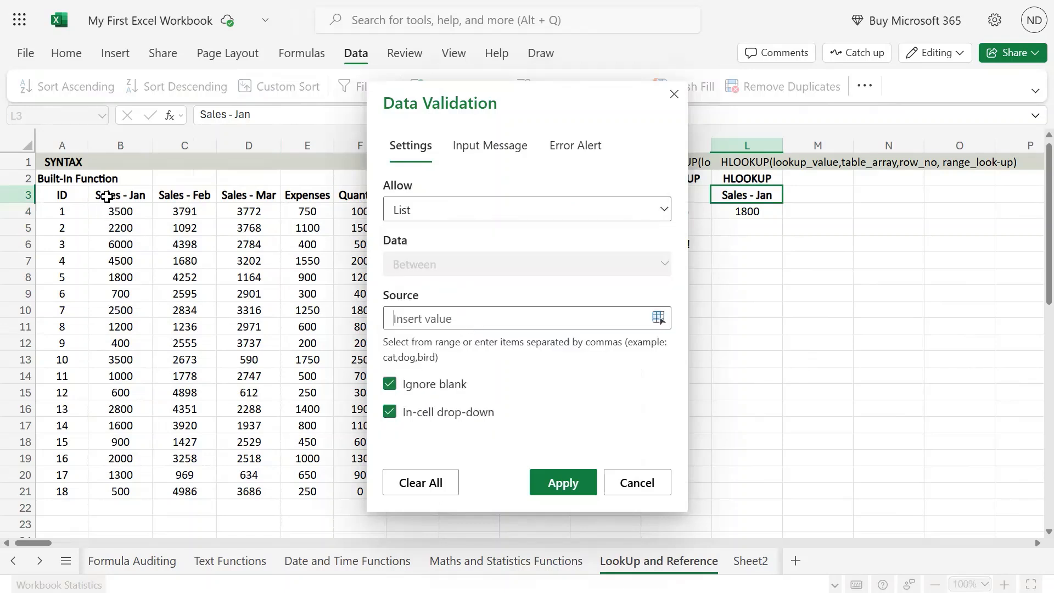
left_click_drag(105, 196, 247, 195)
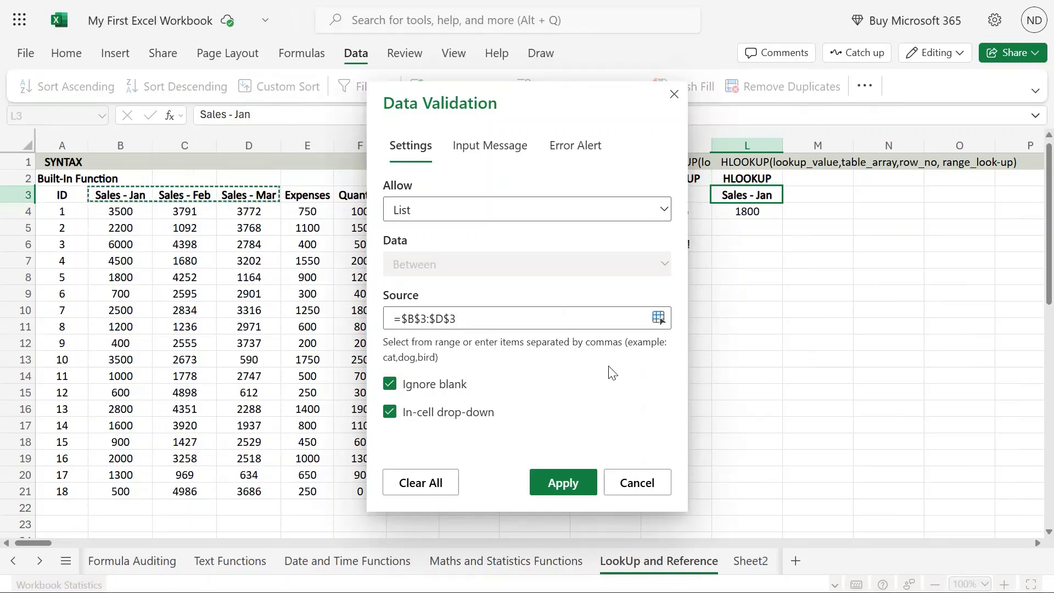
left_click(563, 486)
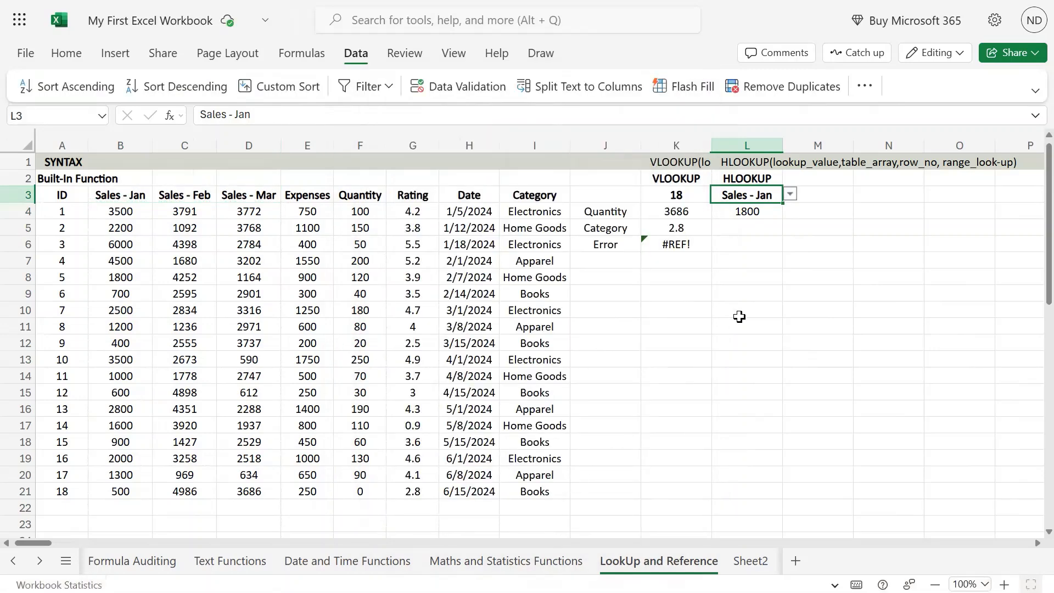
- Choose Sales - Feb as the HLOOKUP lookup value in L3 and check the formula cell L4
left_click(777, 339)
left_click(771, 195)
left_click(791, 195)
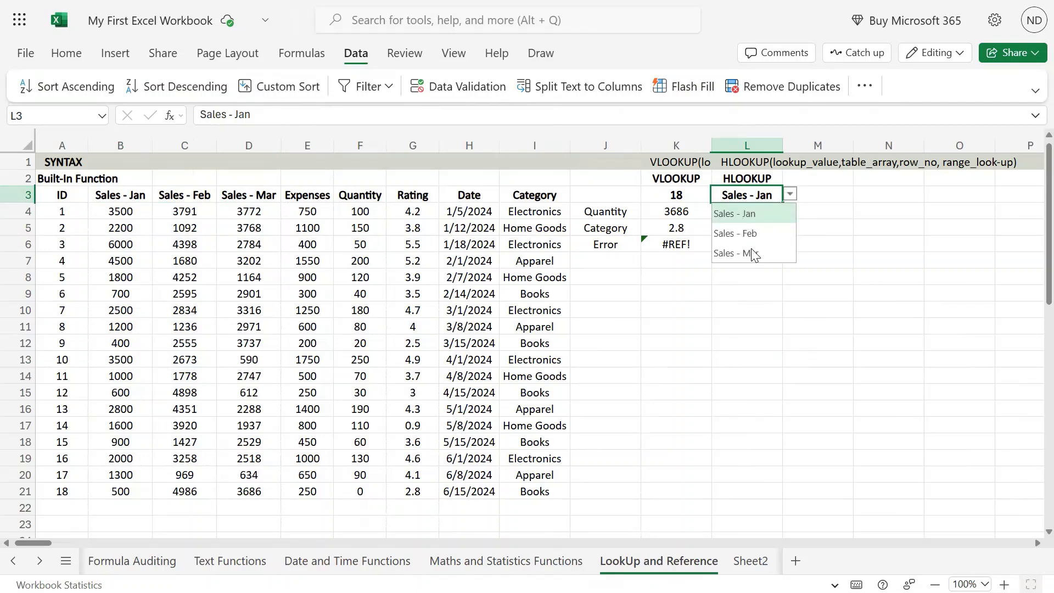
left_click(742, 233)
left_click(744, 210)
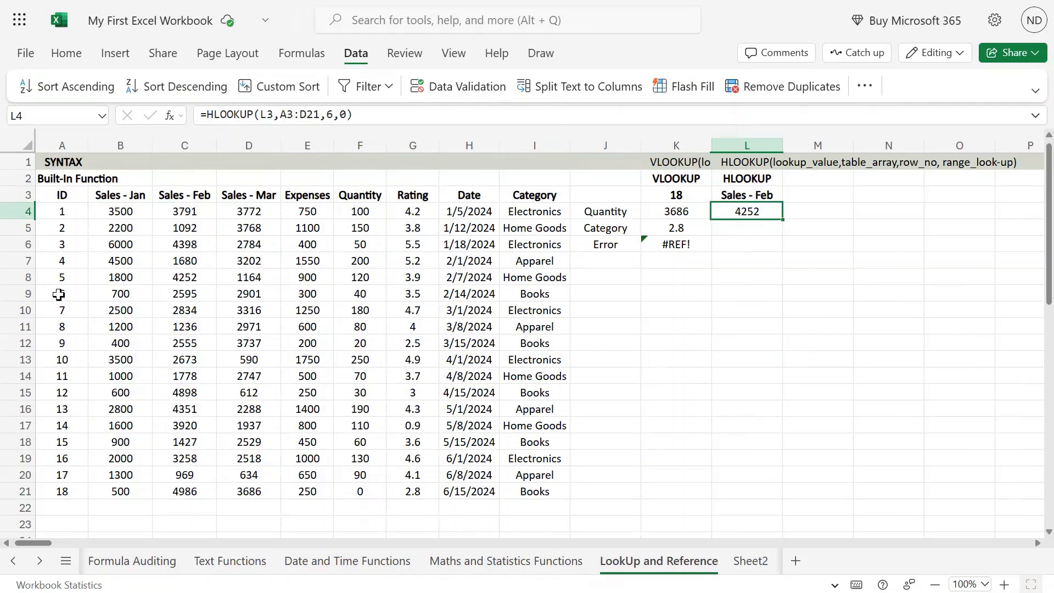
- Fill cells A8:D8, the row for ID 5, with yellow
left_click_drag(59, 277, 249, 277)
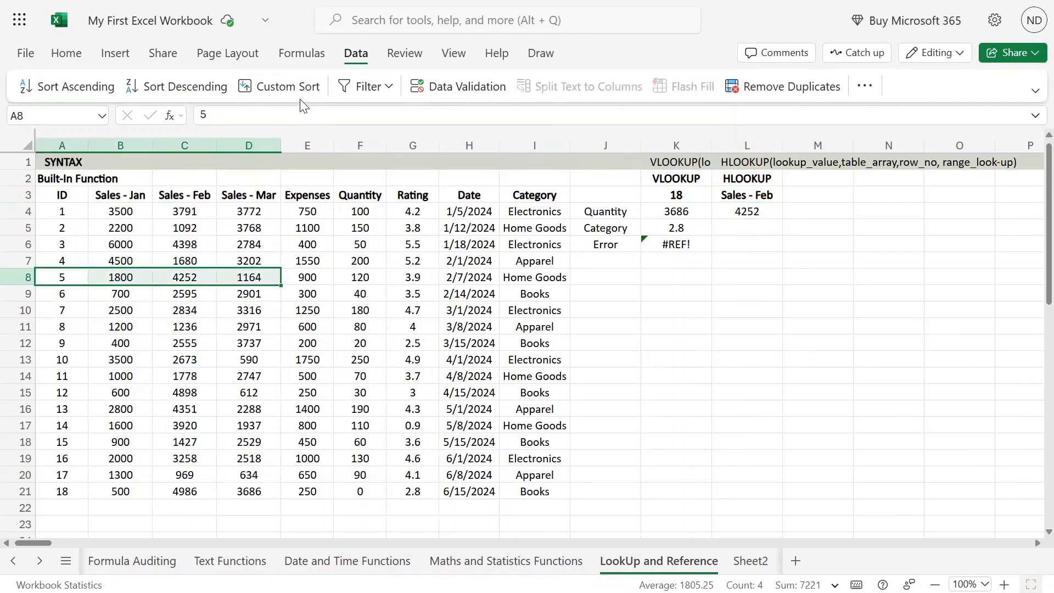
left_click(66, 54)
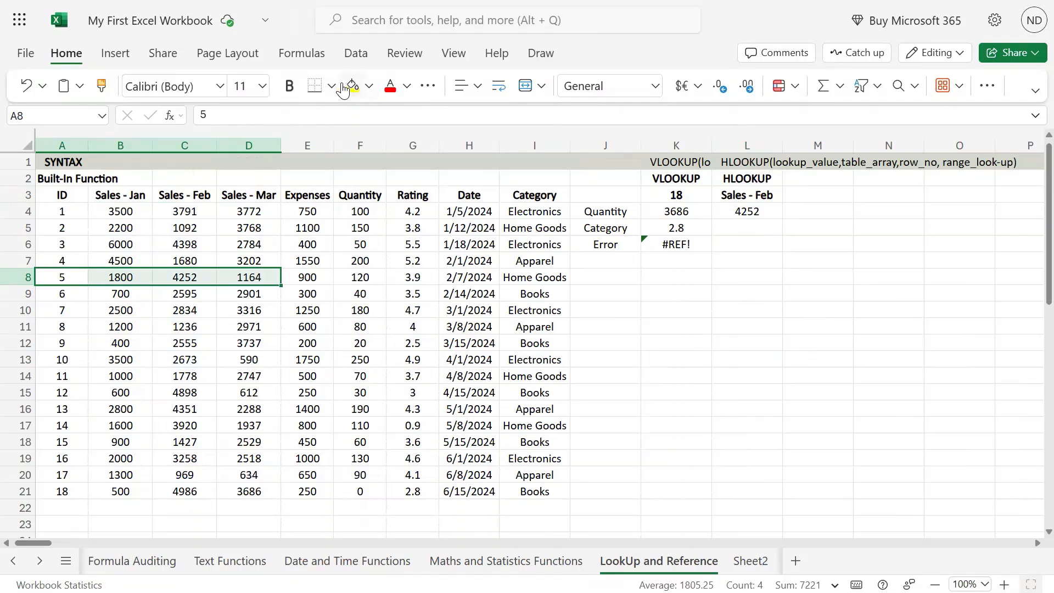
left_click(351, 86)
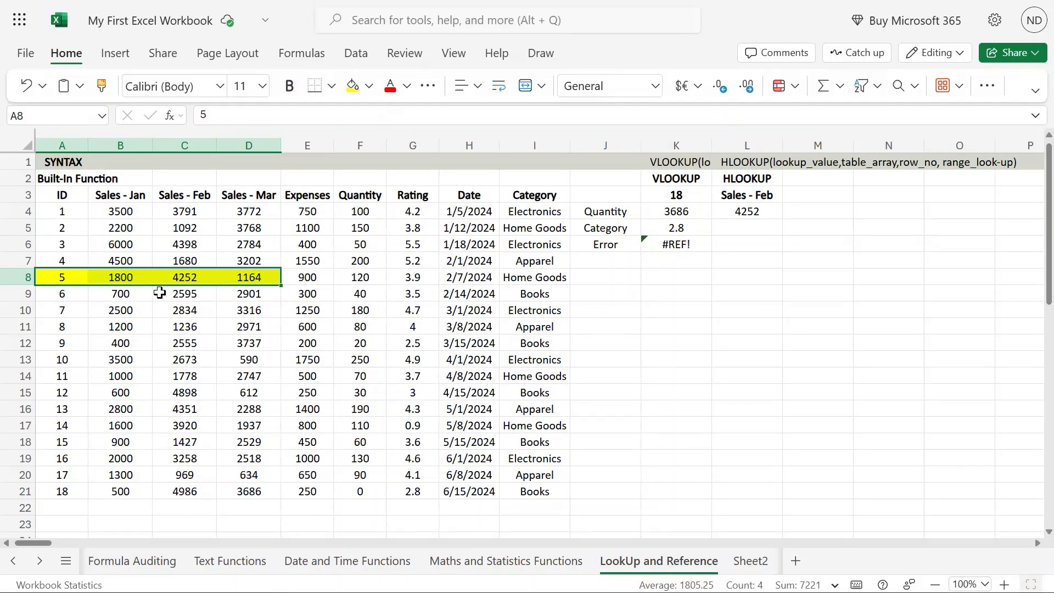
- Choose Sales - Mar as the HLOOKUP lookup value in L3 and check the formula cell L4
left_click(772, 197)
left_click(789, 195)
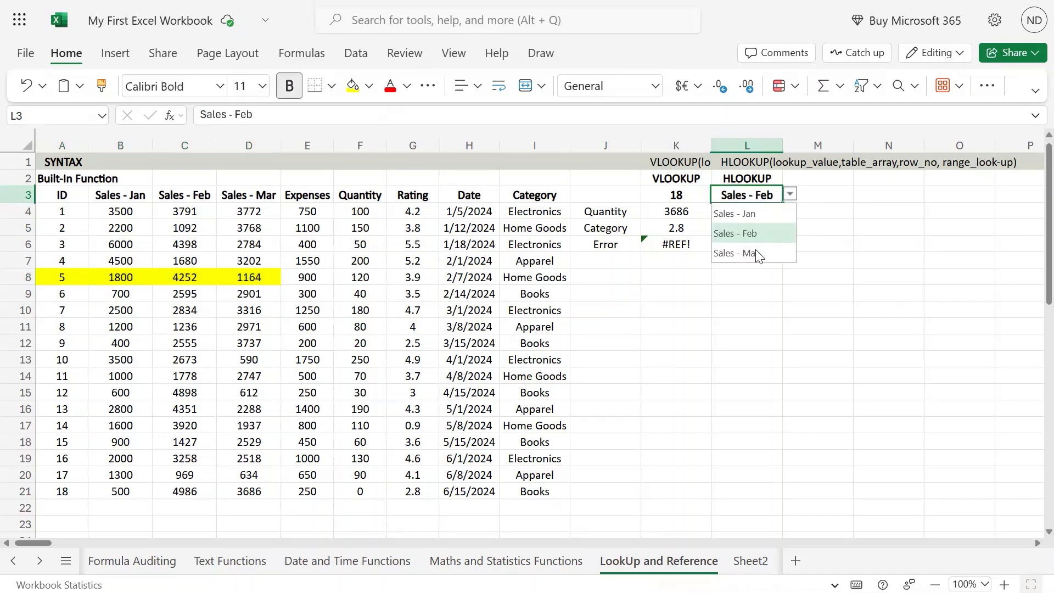
left_click(759, 253)
left_click(748, 212)
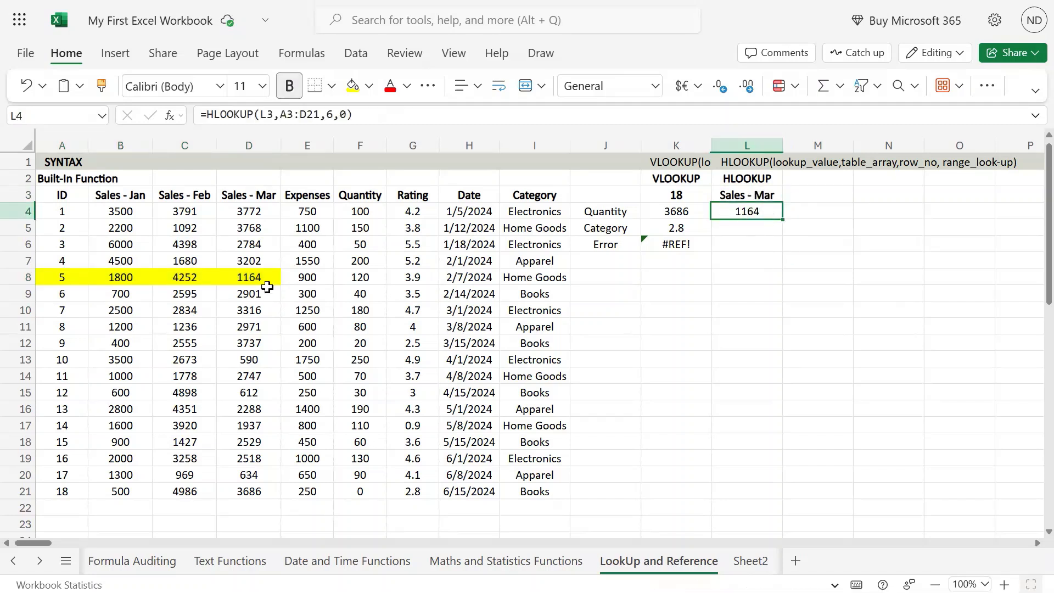
- Examine how the L4 formula's table array A3:D21 covers the ID column, the sales headers and the highlighted row
left_click(266, 282)
left_click_drag(78, 191, 270, 487)
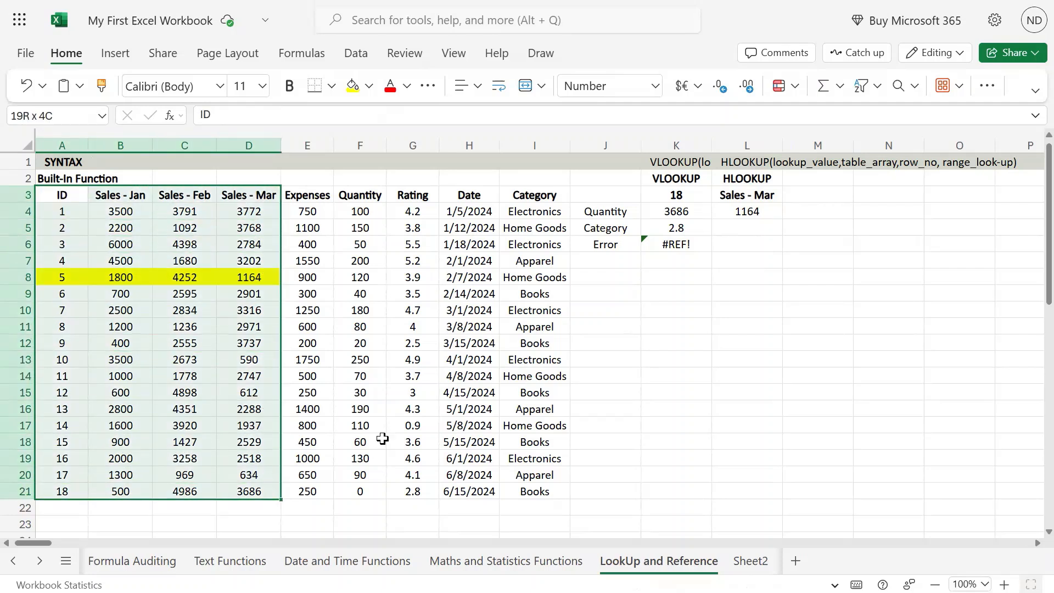
left_click(756, 211)
key("F2")
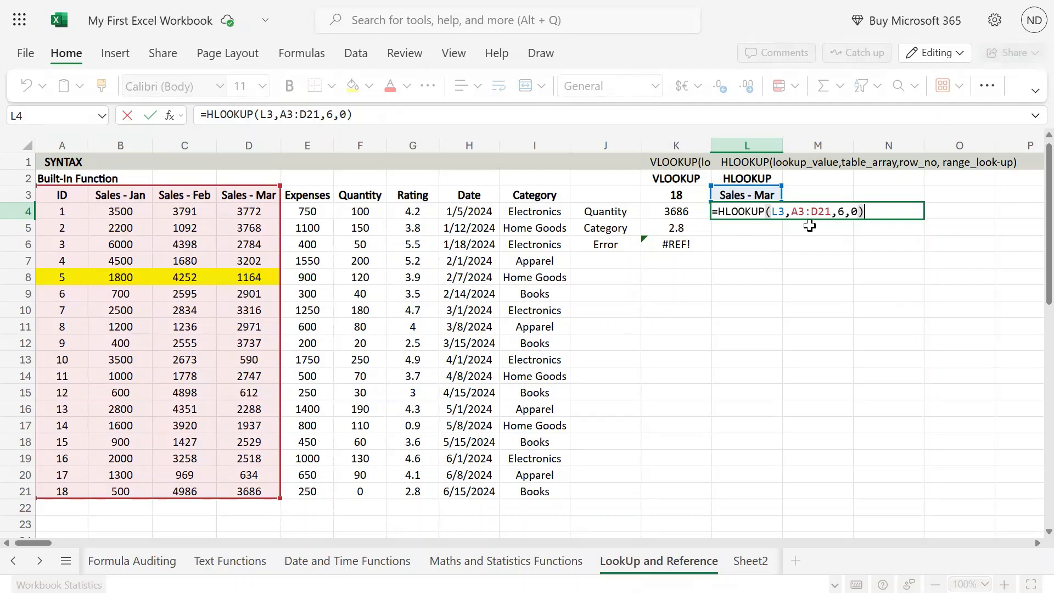
key("Escape")
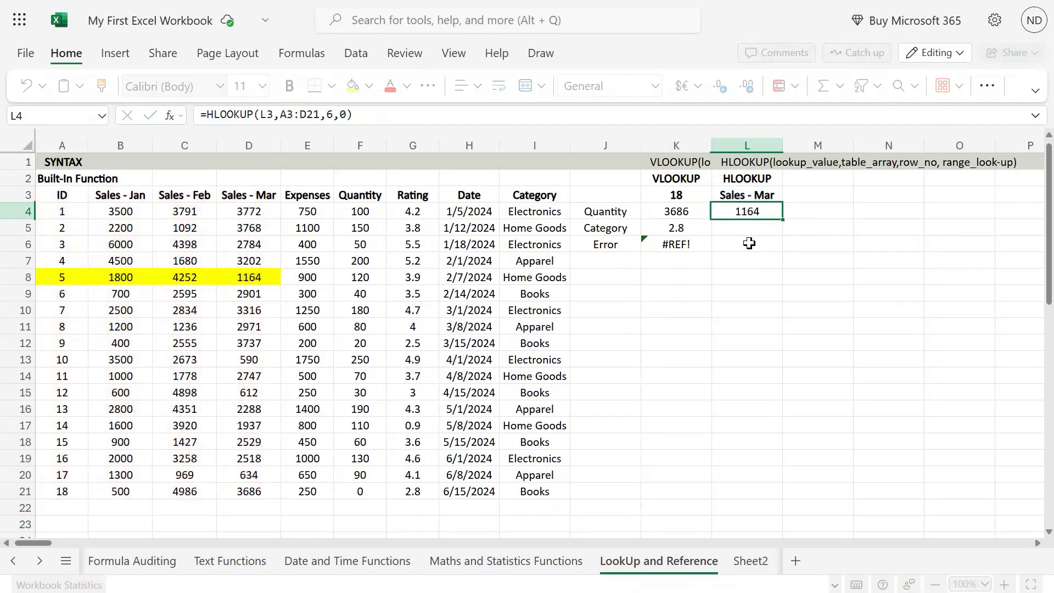
double_click(760, 211)
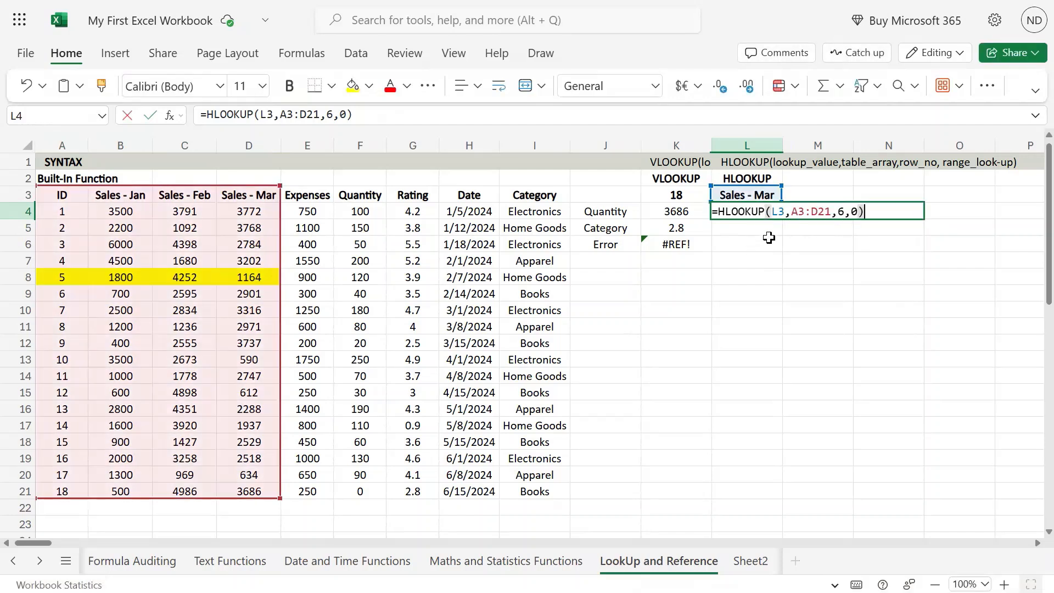
key("Escape")
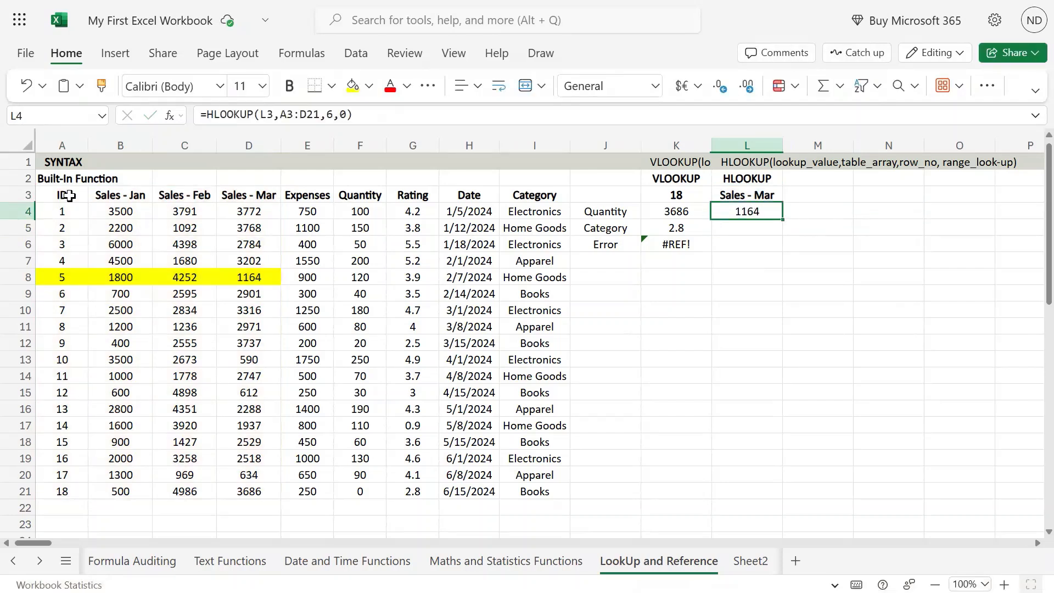
left_click_drag(69, 195, 233, 473)
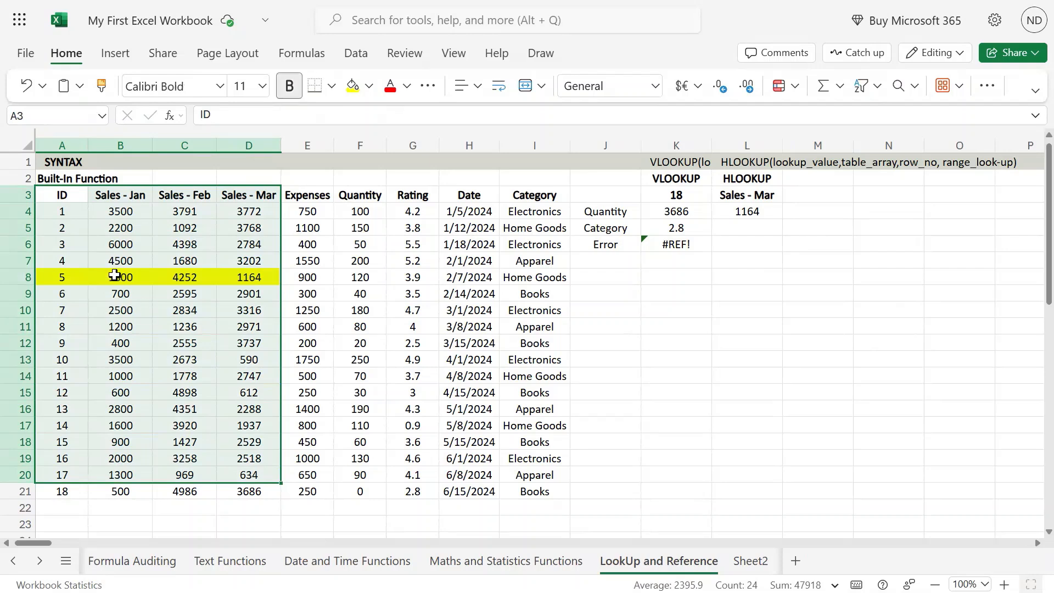
left_click(77, 191)
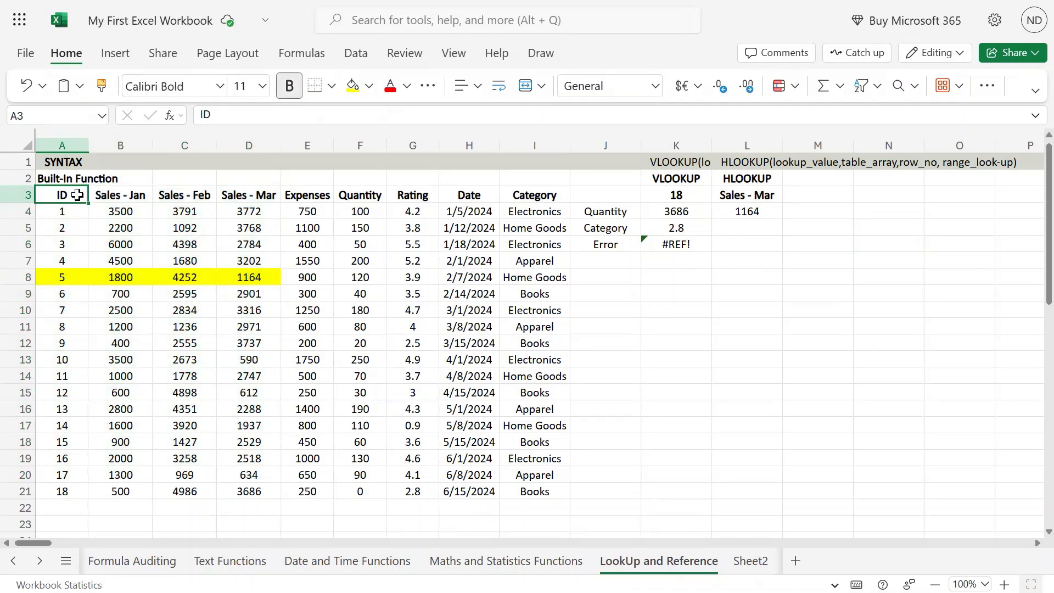
left_click_drag(77, 205, 94, 402)
left_click(251, 358)
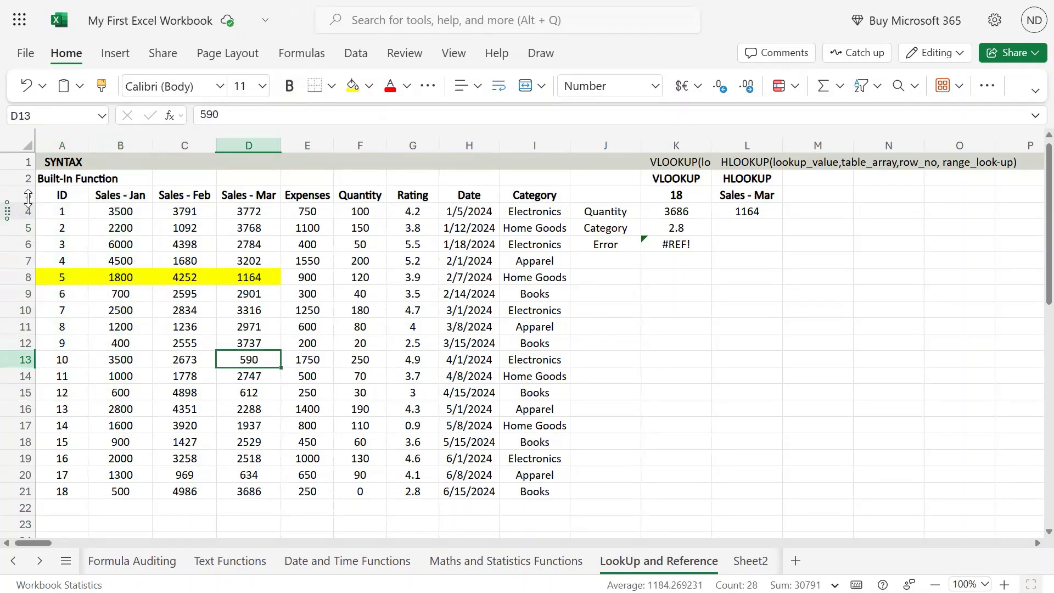
left_click_drag(50, 195, 337, 197)
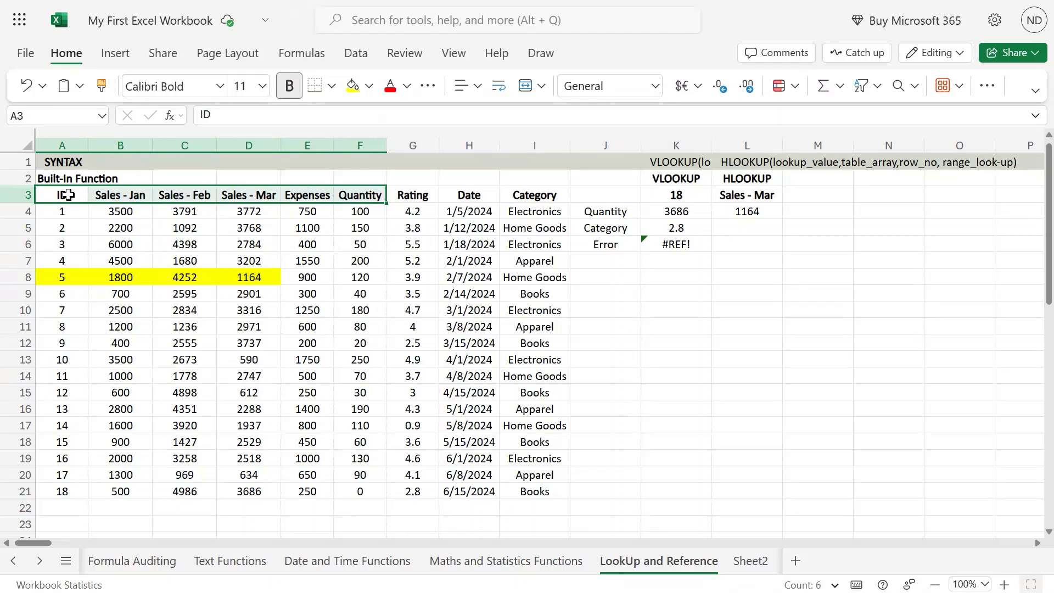
left_click_drag(63, 199, 64, 392)
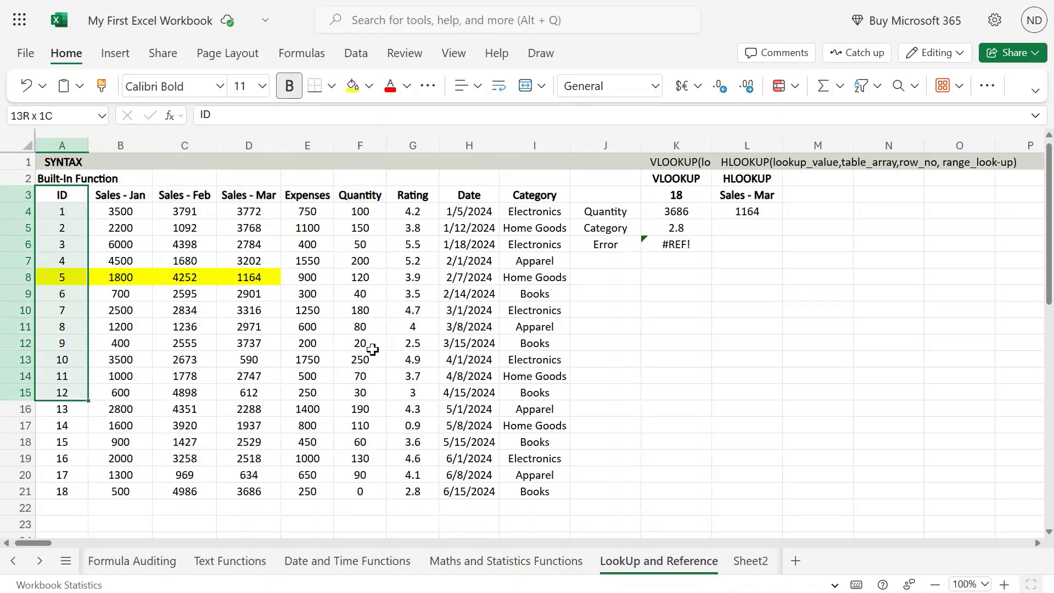
- Examine how the lookup value L3 in the L4 formula relates to the headers in row 3, the table's first row
double_click(776, 211)
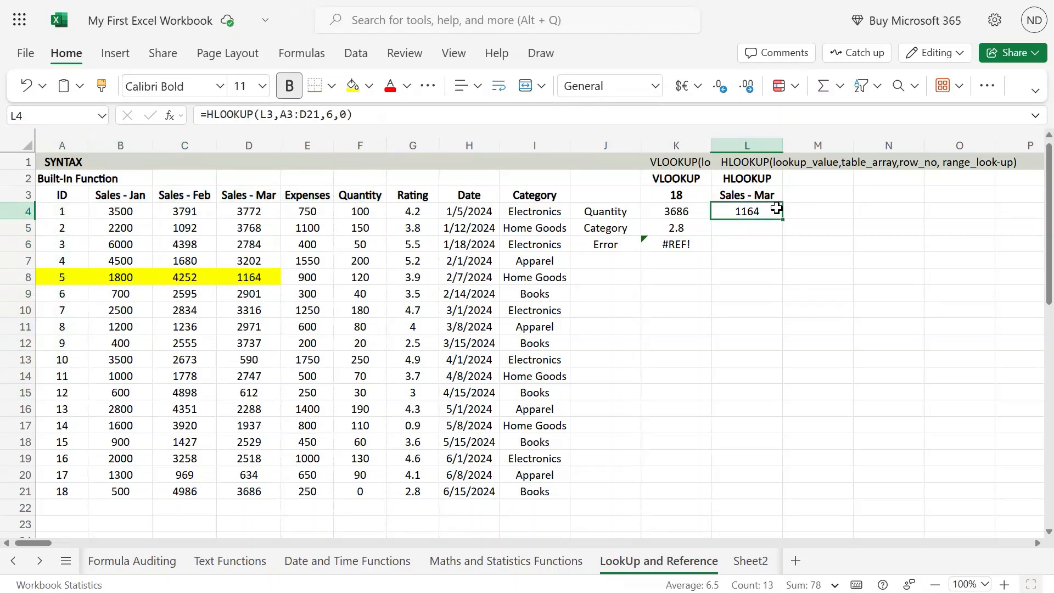
key("Escape")
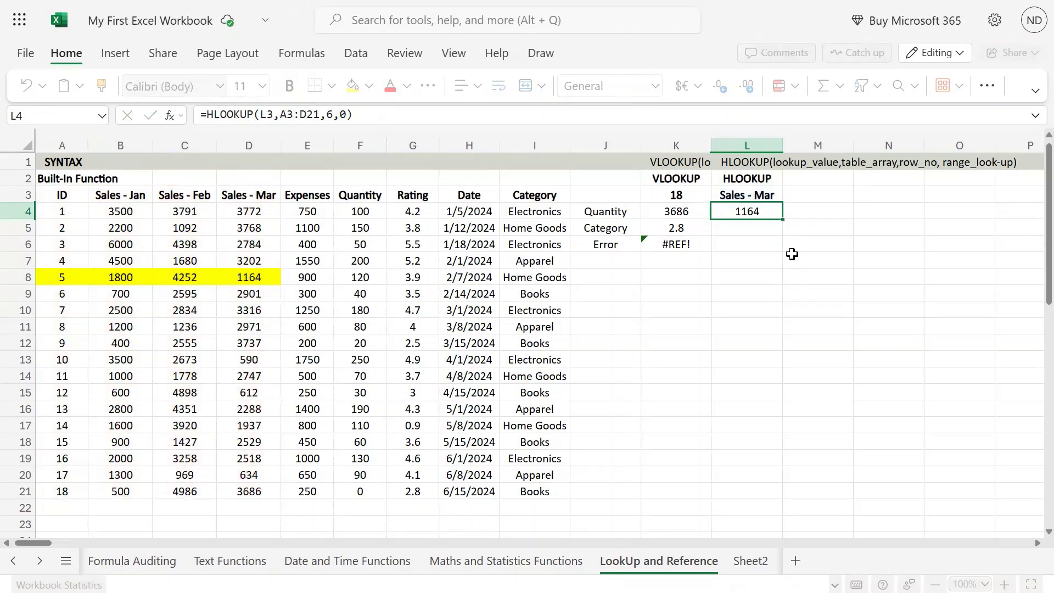
key("F2")
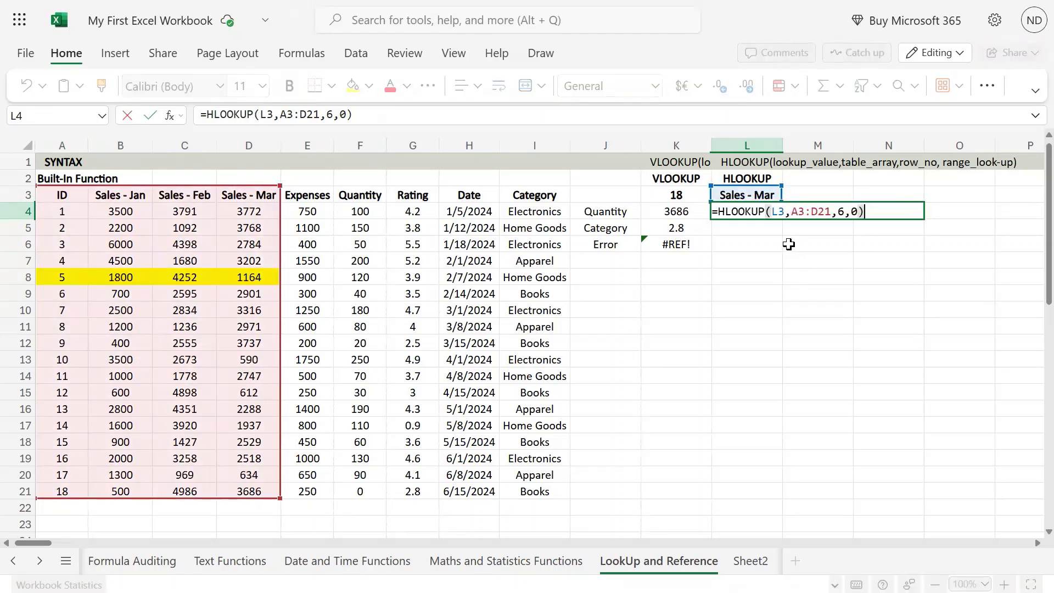
key("Escape")
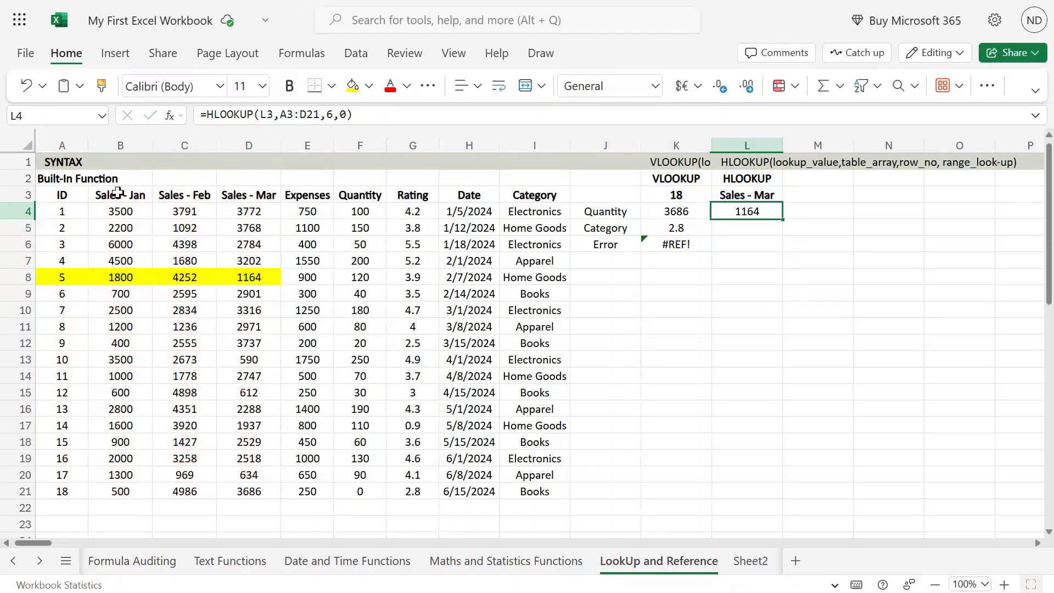
double_click(749, 212)
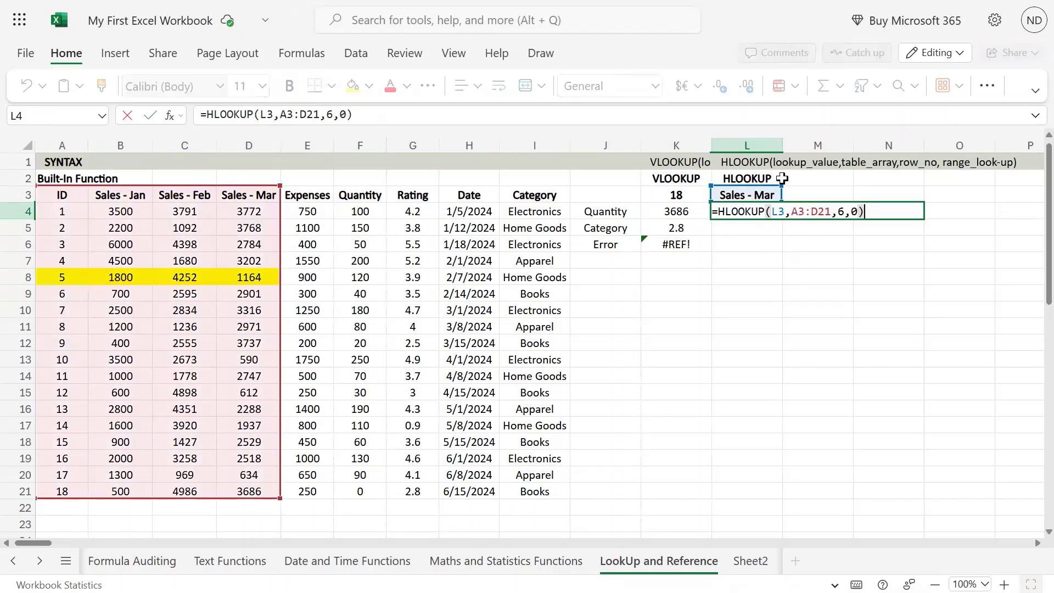
left_click(777, 212)
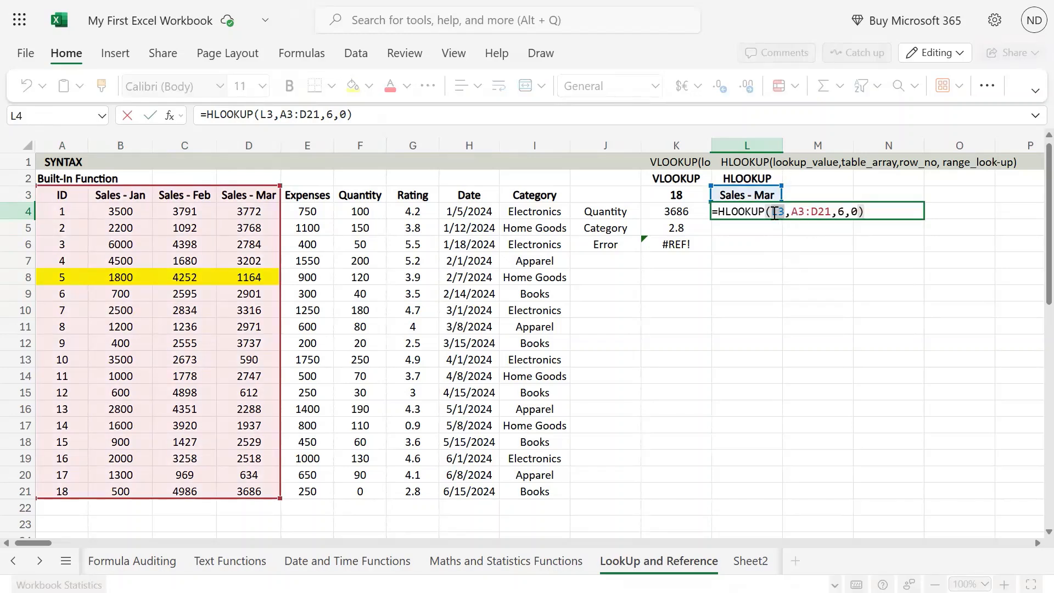
left_click(109, 195)
key("Escape")
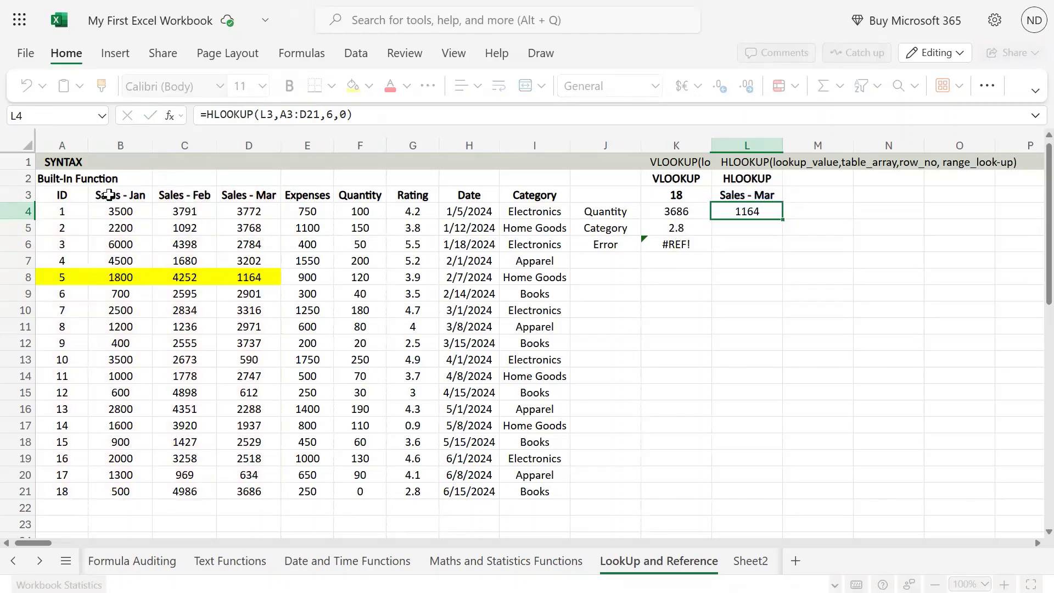
left_click_drag(109, 195, 249, 193)
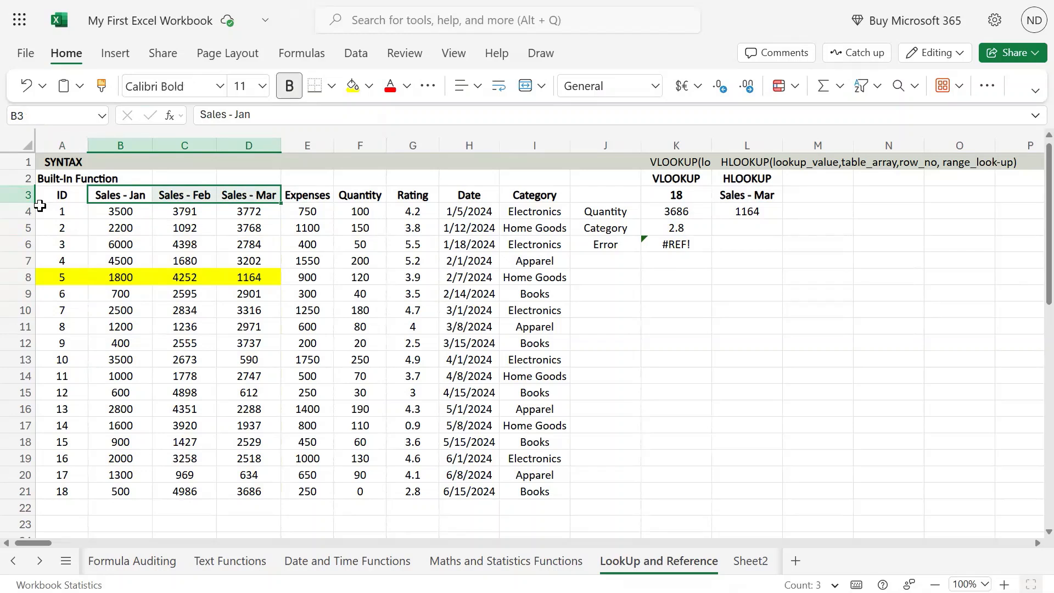
left_click_drag(55, 194, 120, 393)
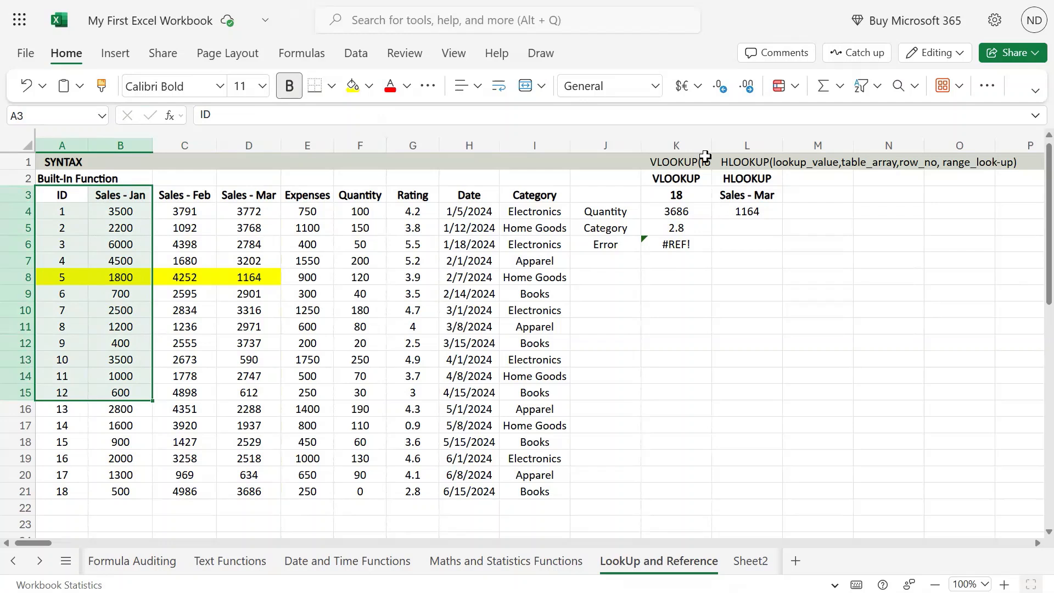
left_click(735, 195)
left_click_drag(68, 195, 323, 196)
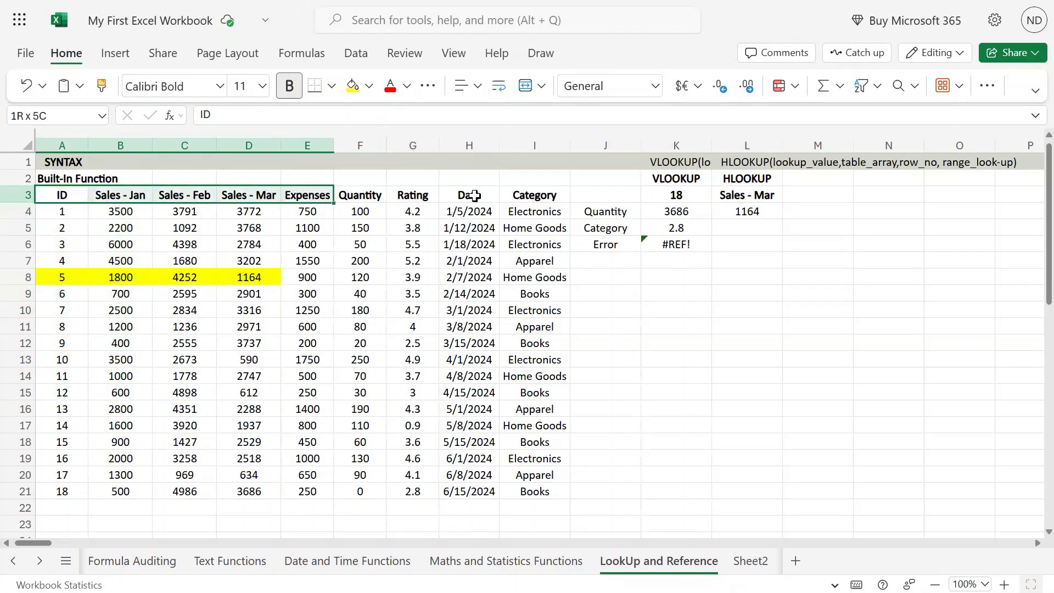
left_click(774, 196)
left_click(741, 226)
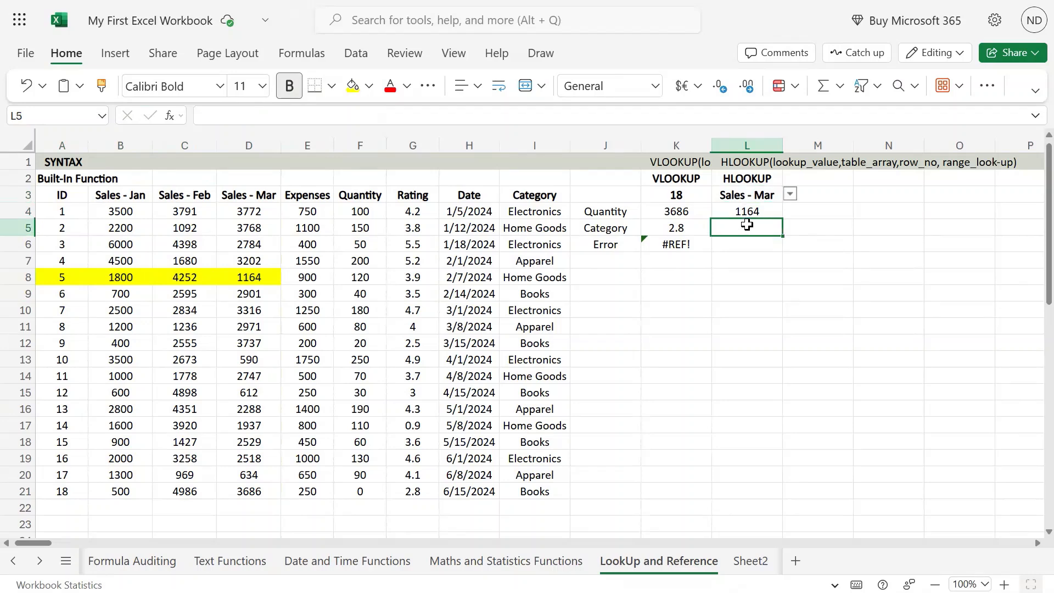
- Examine the VLOOKUP formula in K6, the Error row, with its out-of-range column number
left_click(681, 230)
key("Down")
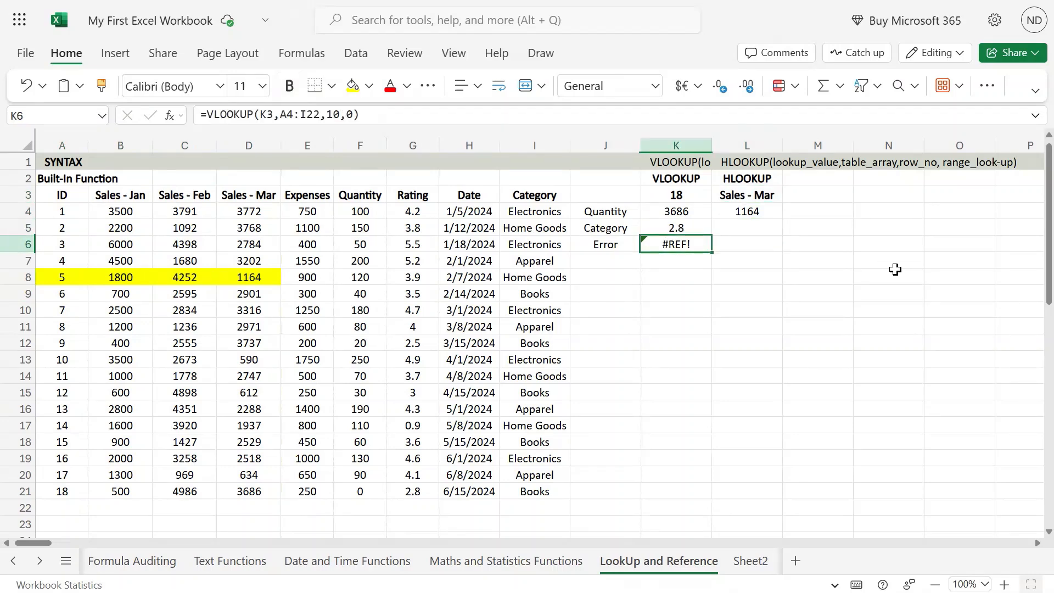
key("F2")
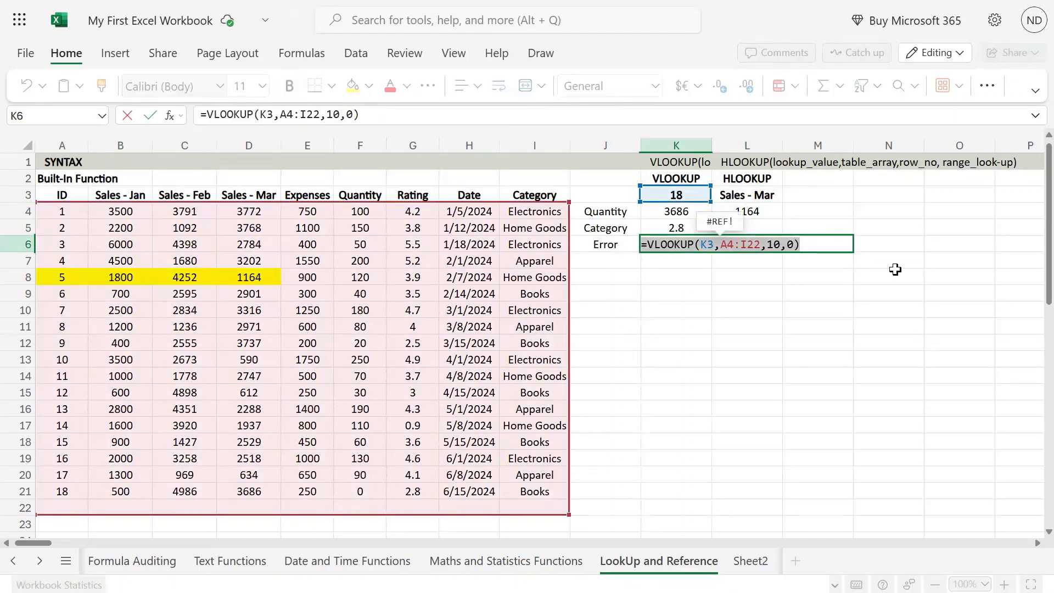
key("Return")
- Reuse the HLOOKUP formula from L4 in L6, the Error row, as =HLOOKUP(L3,A3:D21,6,0)
key("Right")
key("Up")
key("Up")
key("Up")
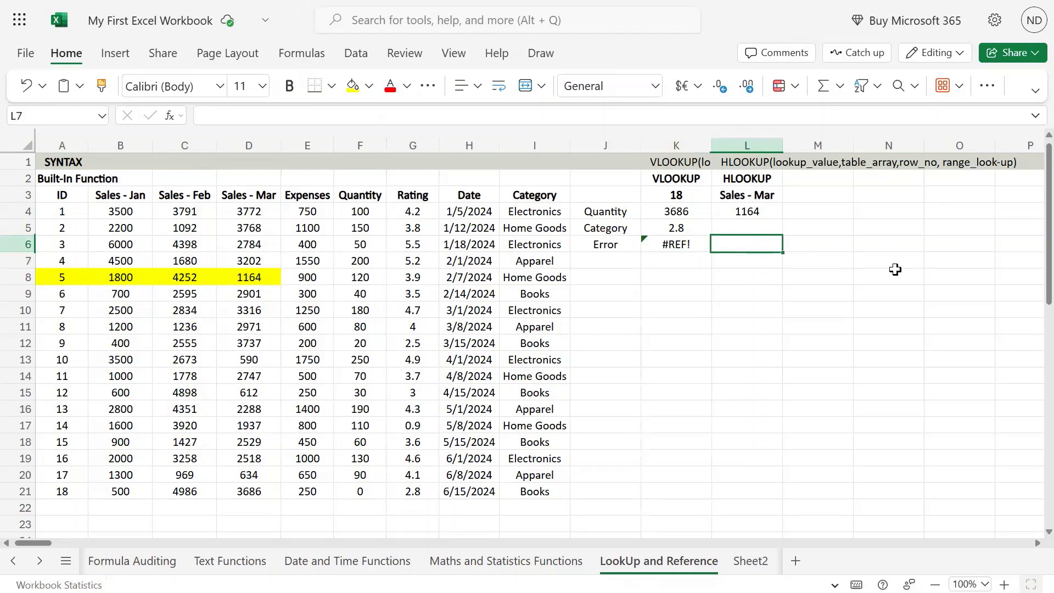
key("F2")
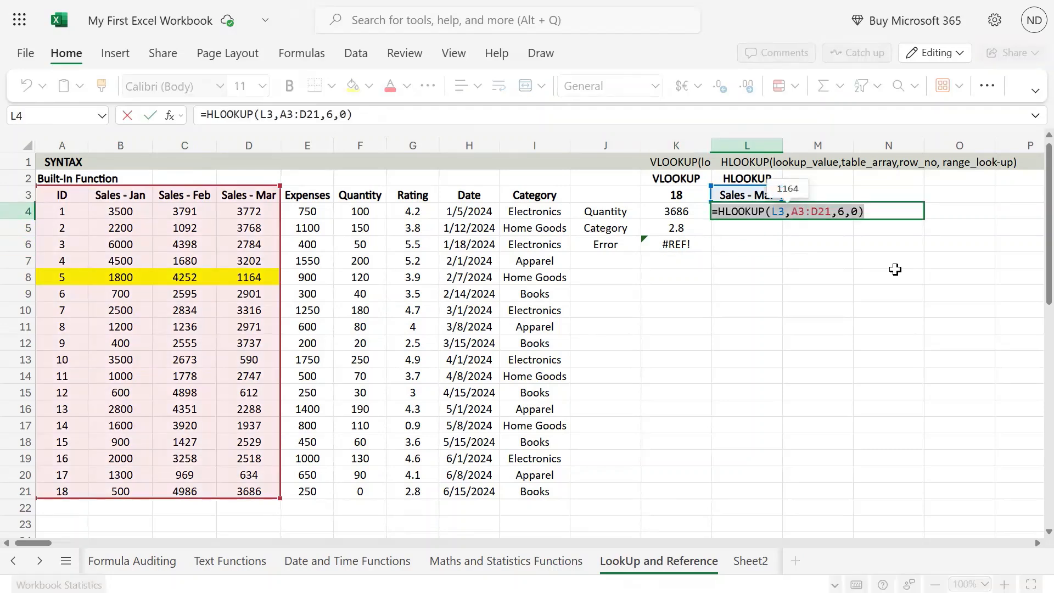
key("Return")
key("Down")
key("F2")
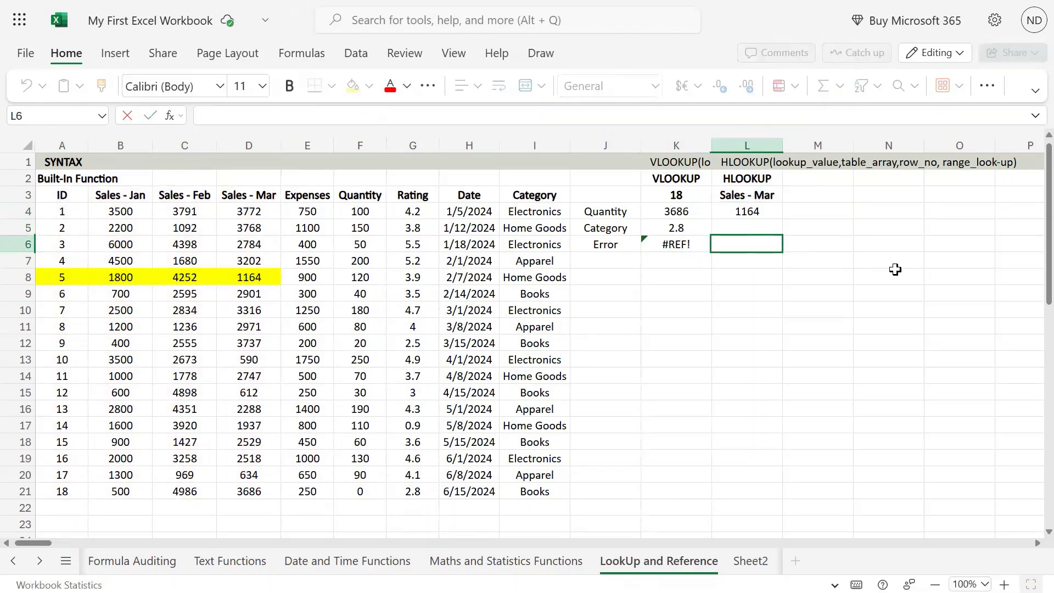
type("=HLOOKUP(L3,A3:D21,6,0)")
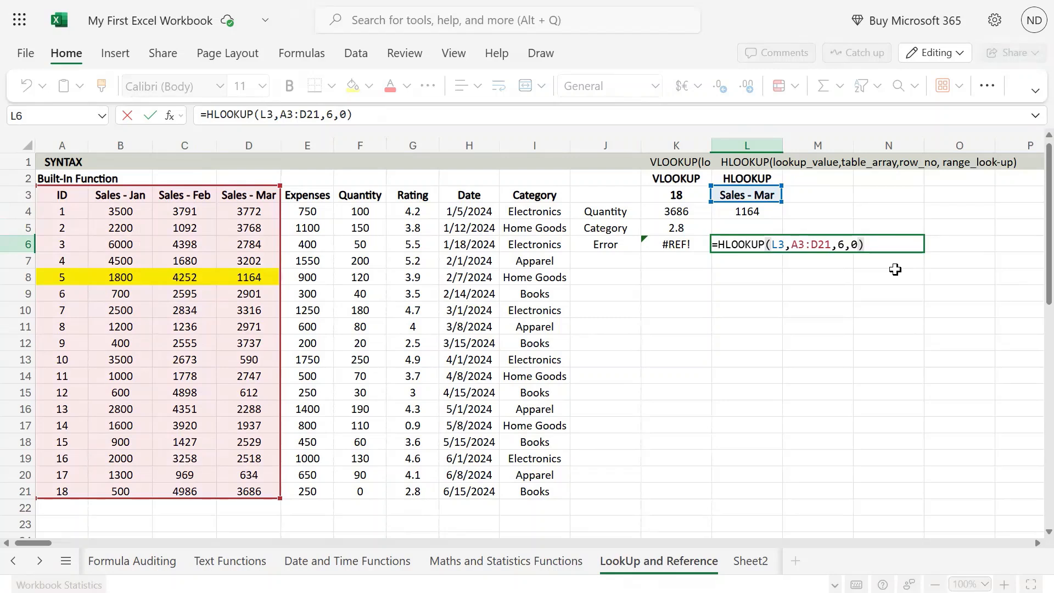
- Set the row index number in the L6 HLOOKUP formula to 21
key("Left")
key("Left")
key("Left")
key("Left")
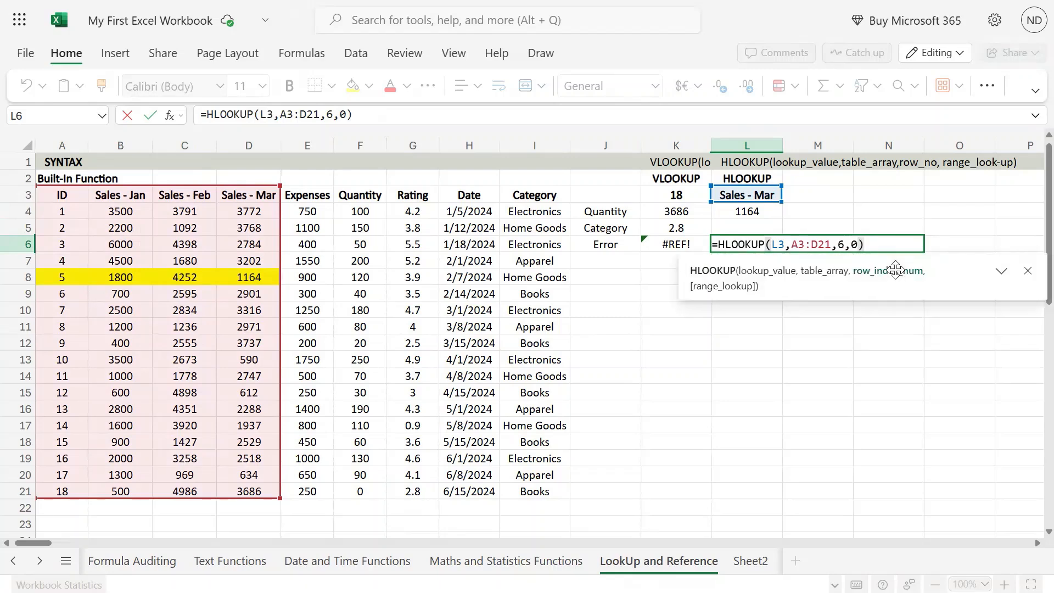
key("Delete")
type("21")
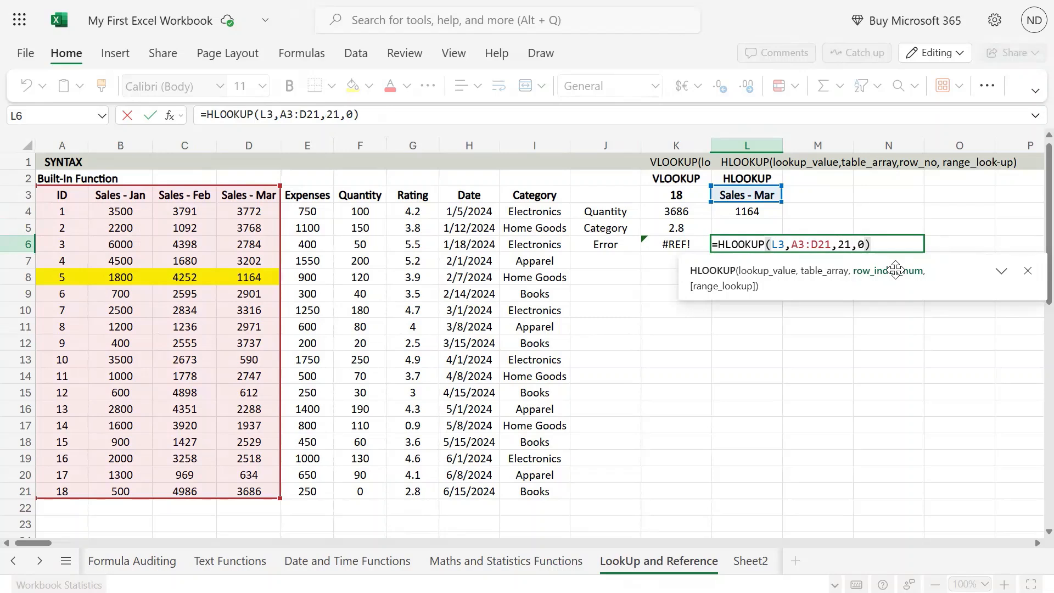
key("Return")
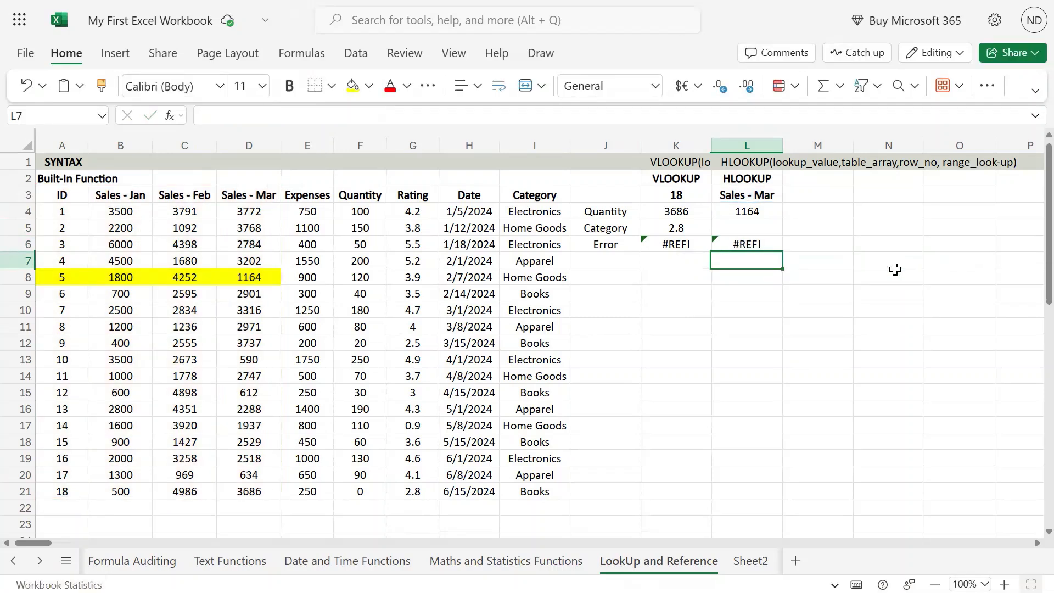
- Inspect the L6 formula's row index against the rows covered by its table array A3:D21
key("Up")
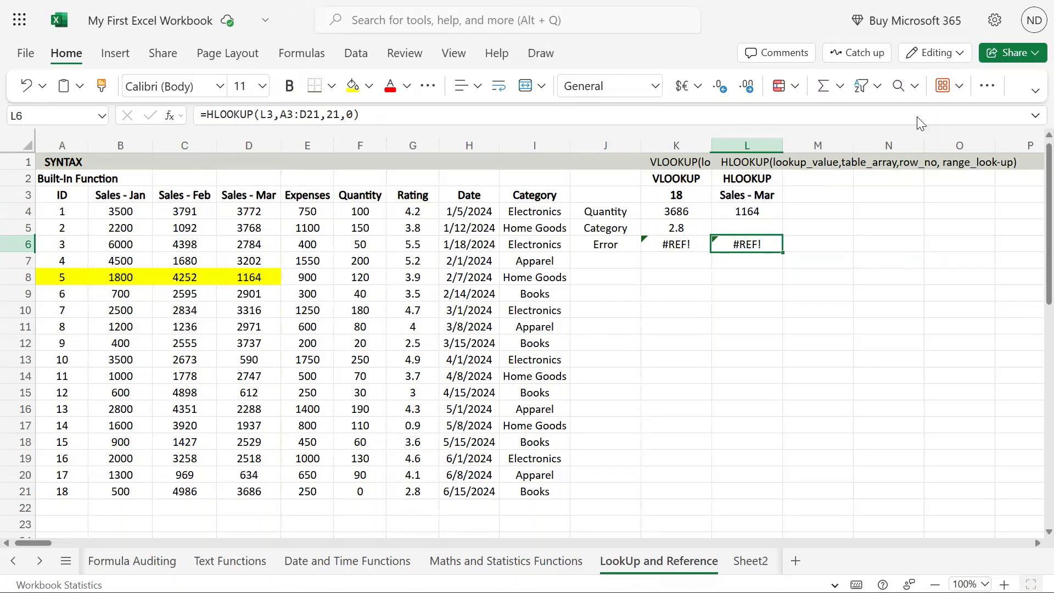
double_click(746, 245)
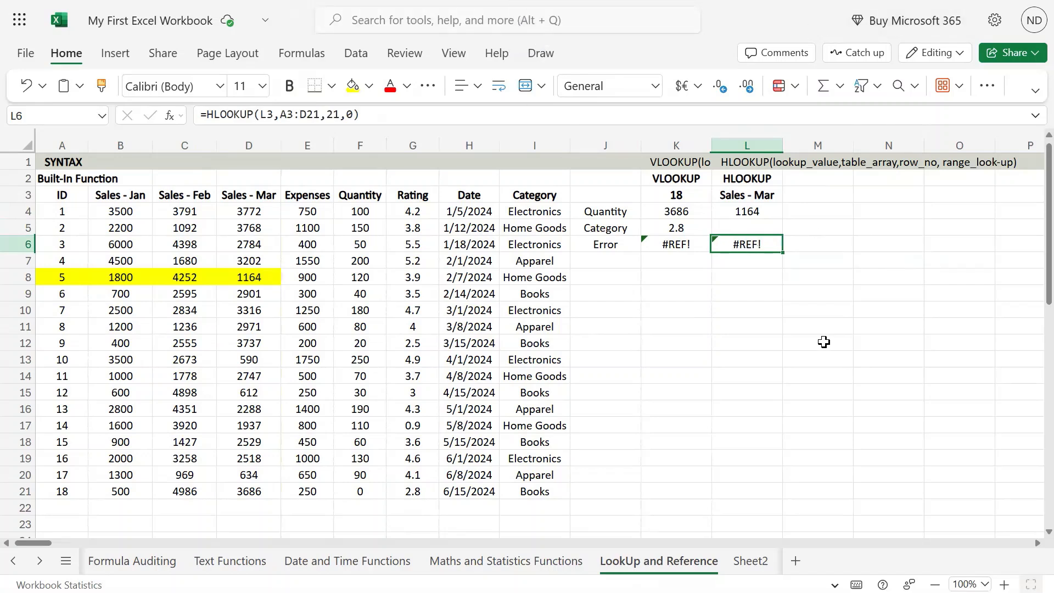
mouse_move(769, 247)
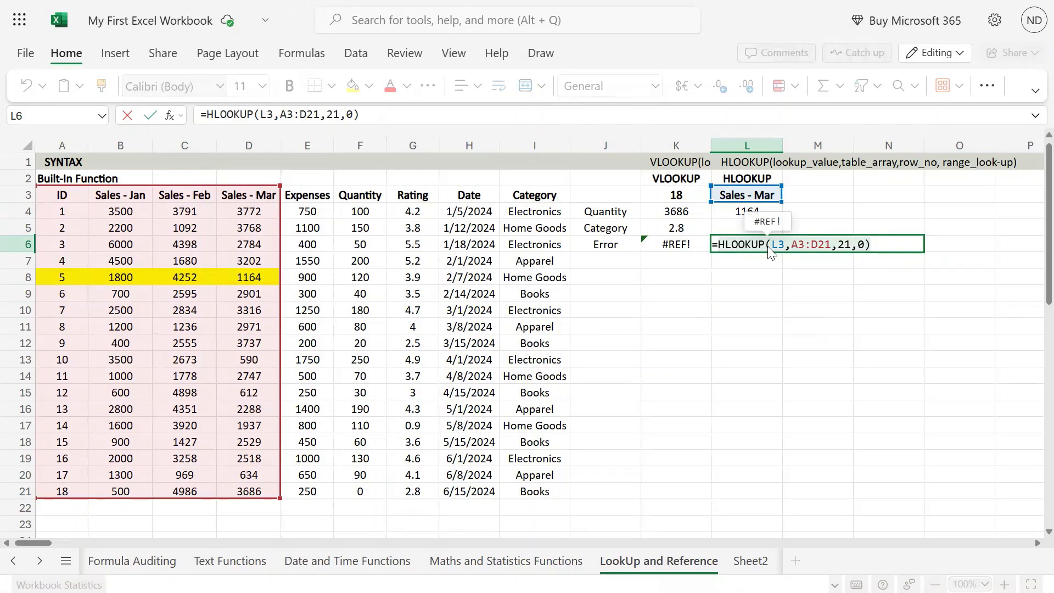
- Set the HLOOKUP lookup value in L3 to Sales - Jan
left_click(747, 195)
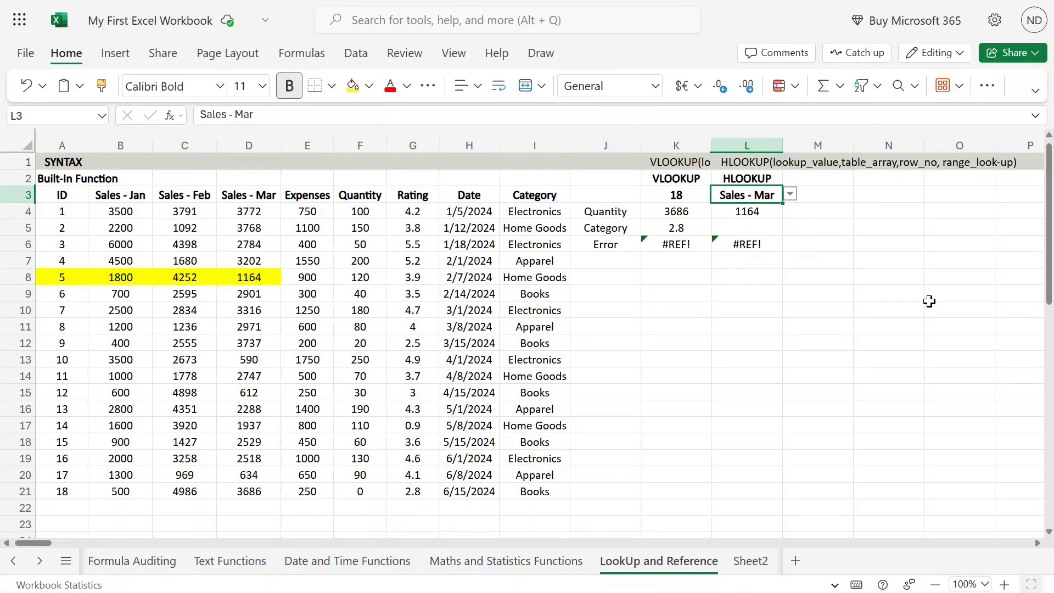
type("Sales - Jan")
key("ctrl+Return")
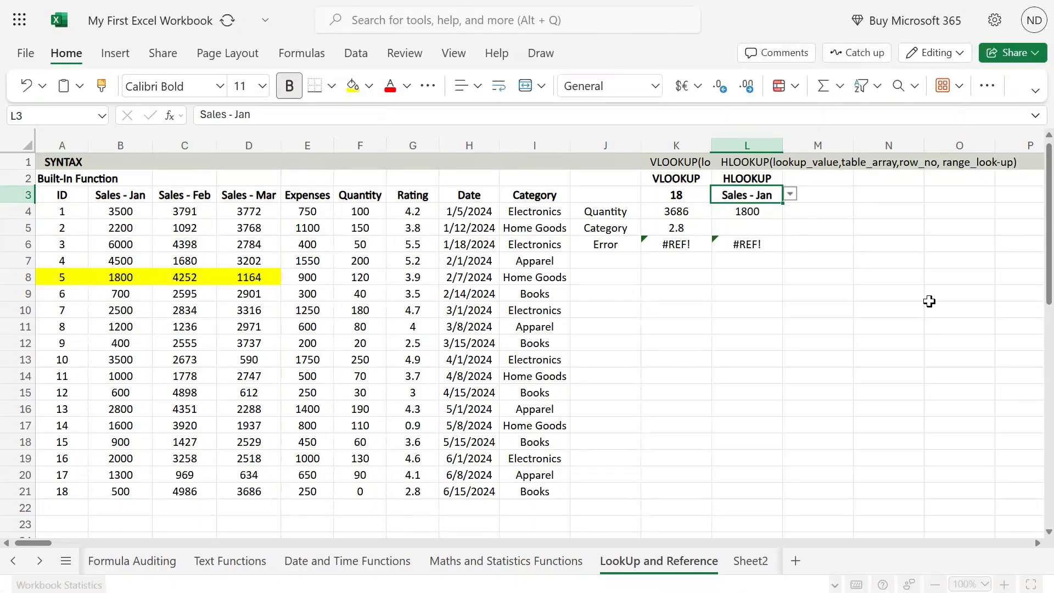
- Review the HLOOKUP cells L4 to L6 and the sales headers offered by the drop-down in L3
key("Down")
key("Down")
key("Down")
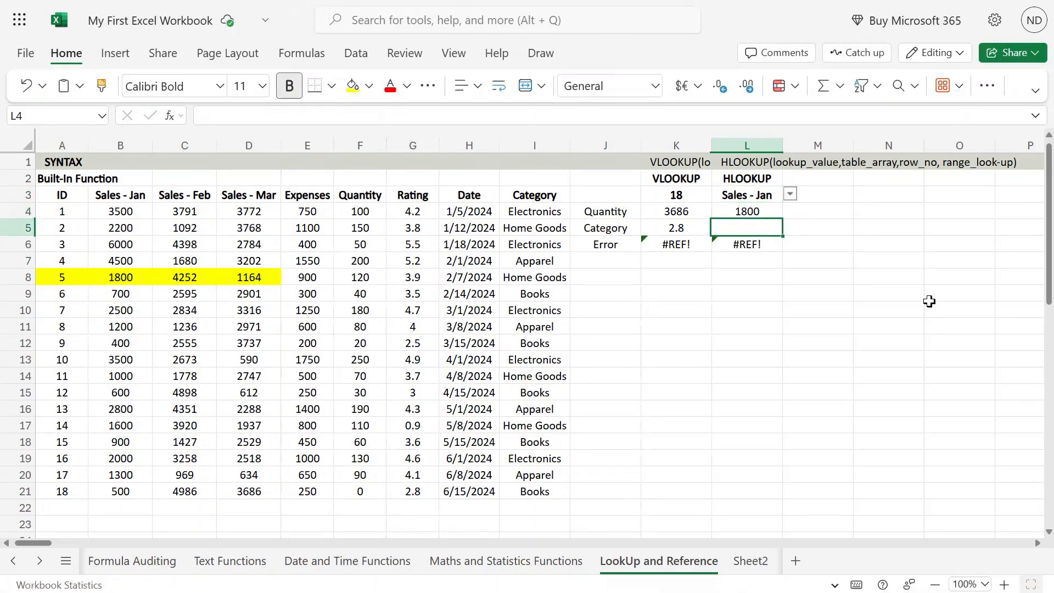
key("Up")
key("Up")
key("Up")
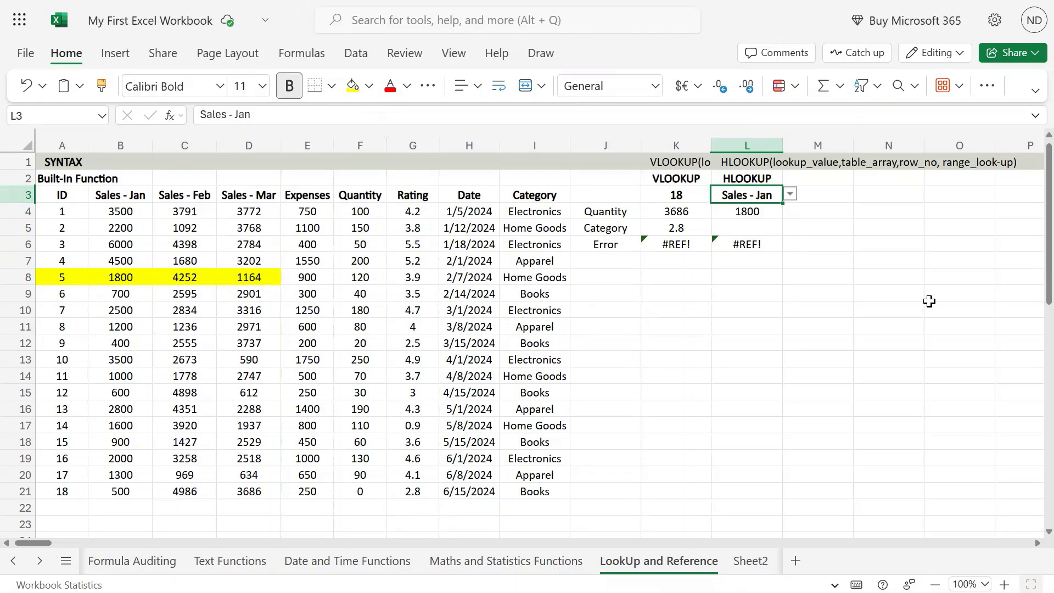
left_click(792, 196)
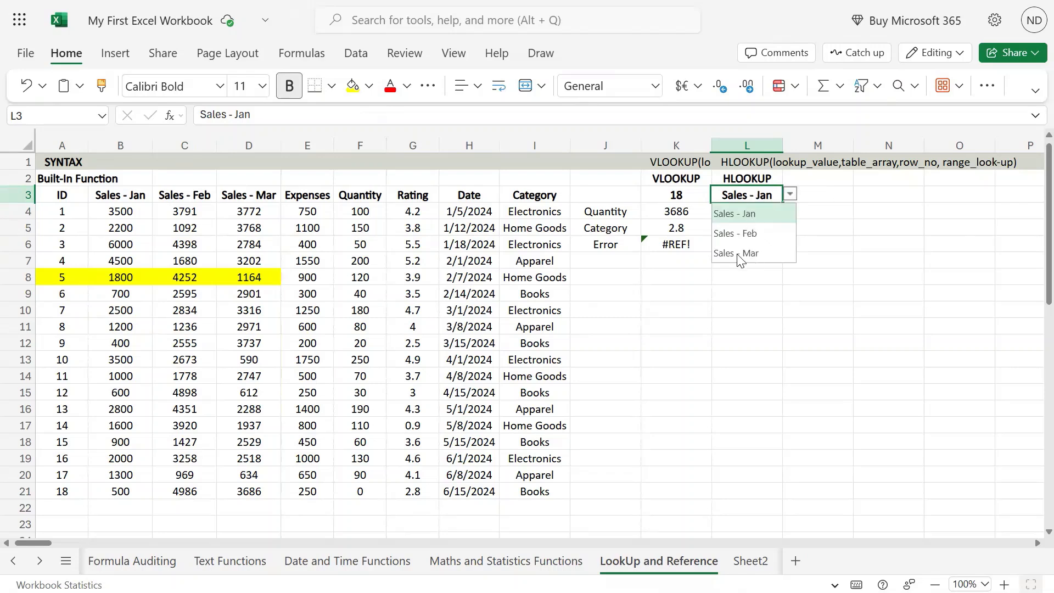
left_click(751, 316)
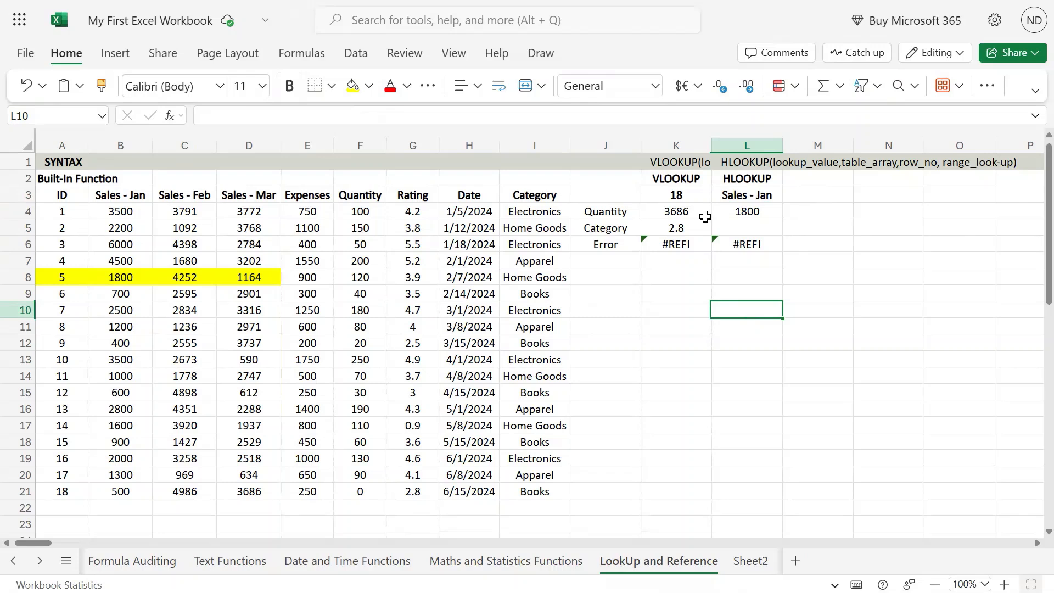
left_click(764, 195)
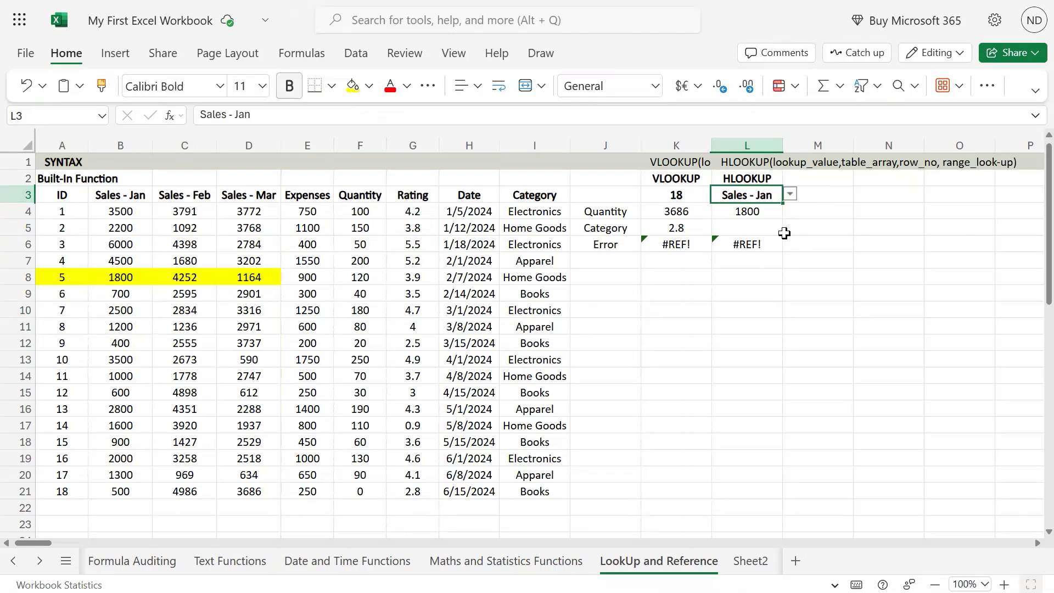
left_click_drag(767, 214, 767, 267)
left_click(763, 293)
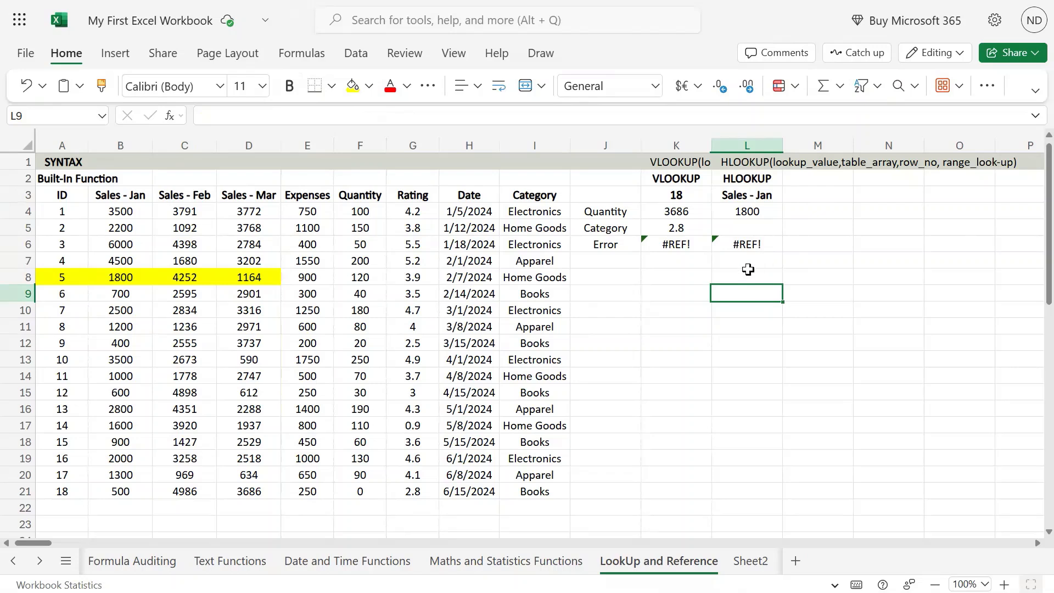
- Review the L4 formula and the HLOOKUP syntax text in L1, argument by argument
double_click(760, 211)
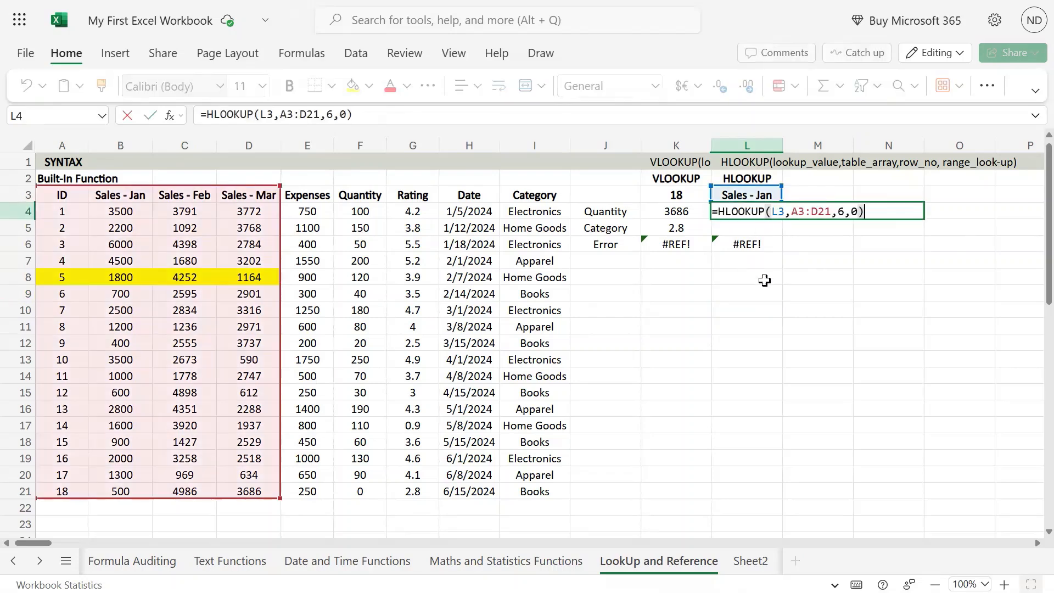
left_click(737, 163)
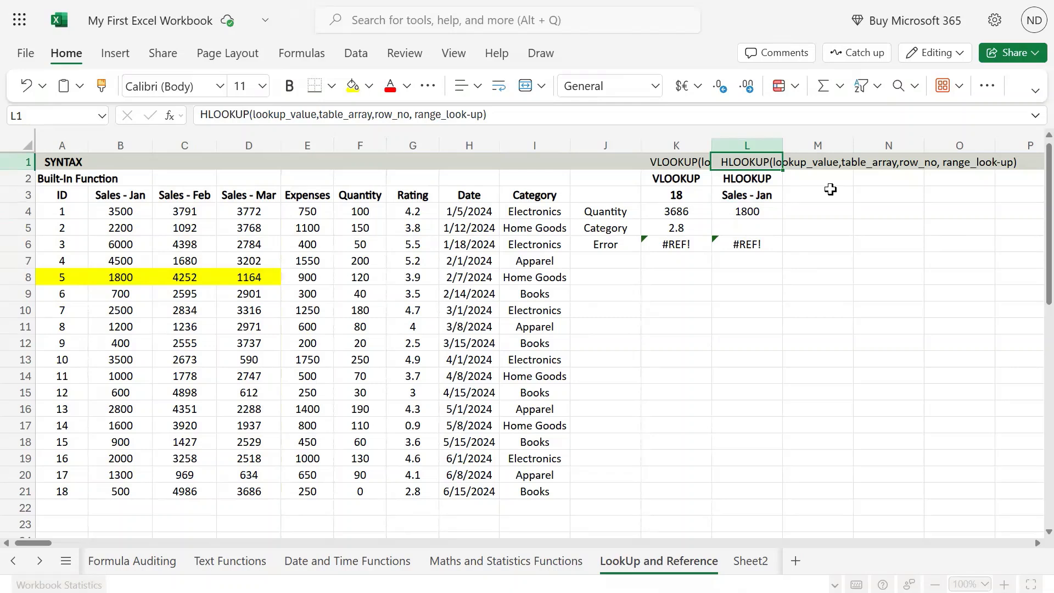
double_click(752, 165)
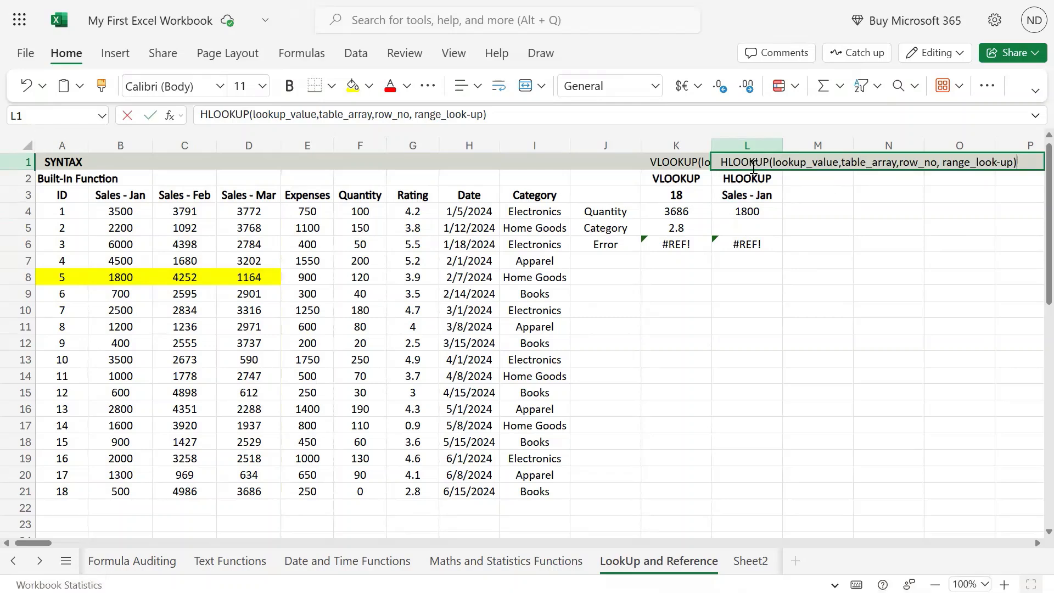
left_click(836, 161)
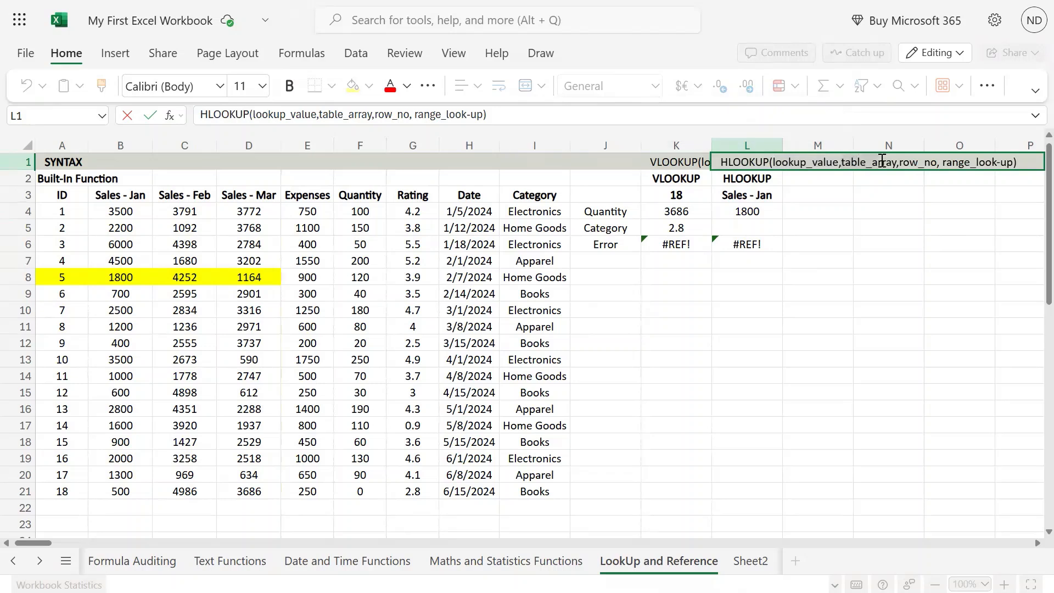
left_click(900, 163)
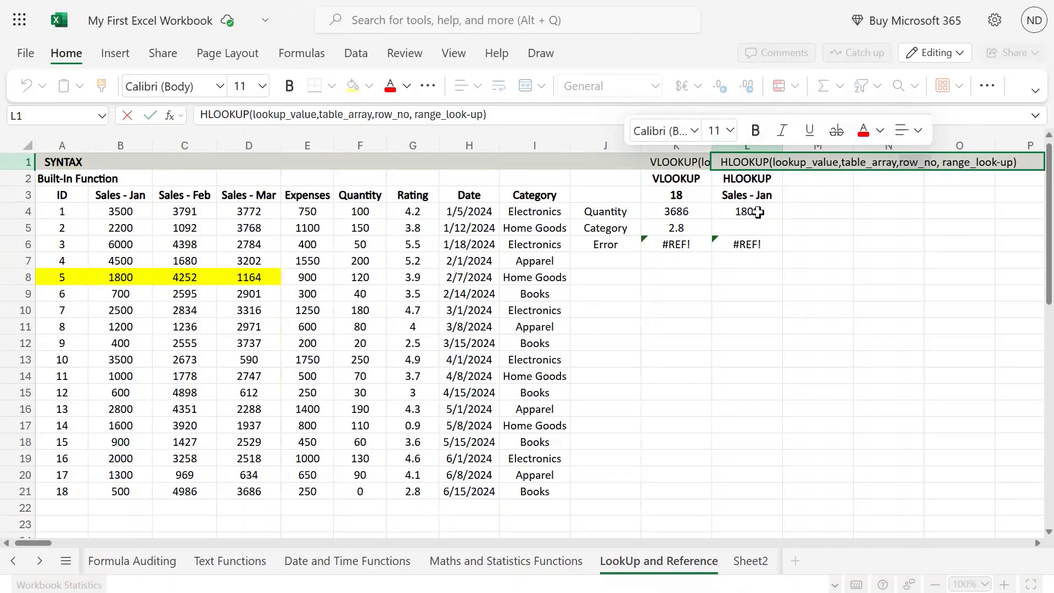
key("Escape")
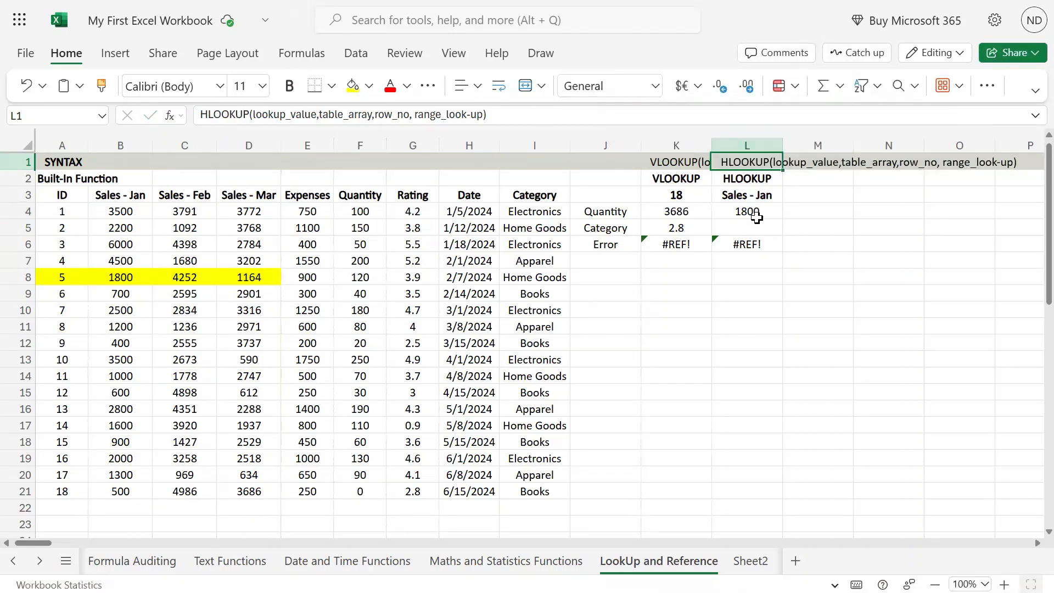
- Set the row index number in the L4 HLOOKUP formula to 8
double_click(749, 212)
key("Left")
key("Left")
key("Left")
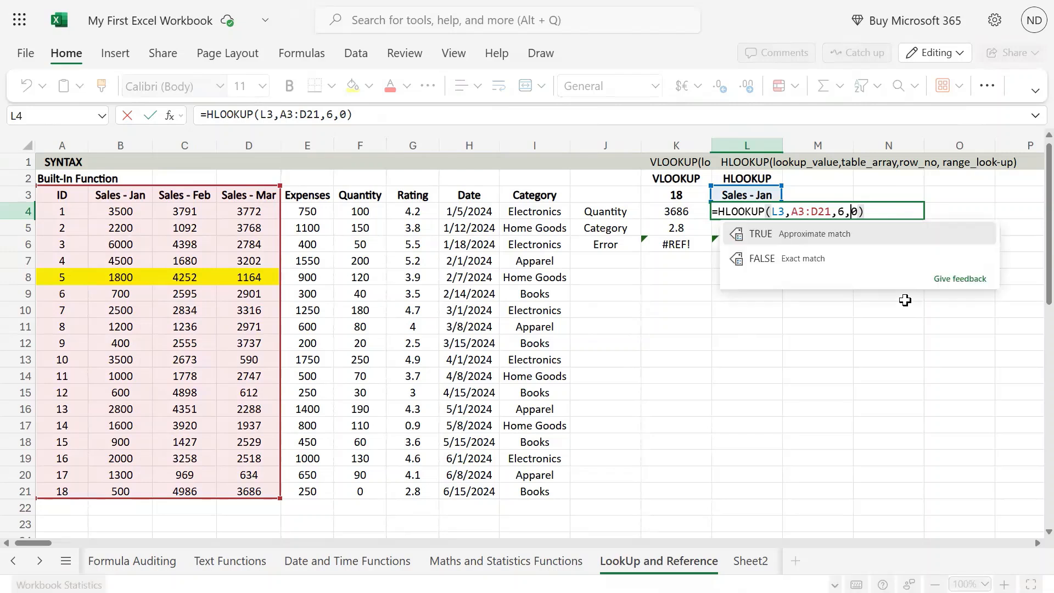
key("BackSpace")
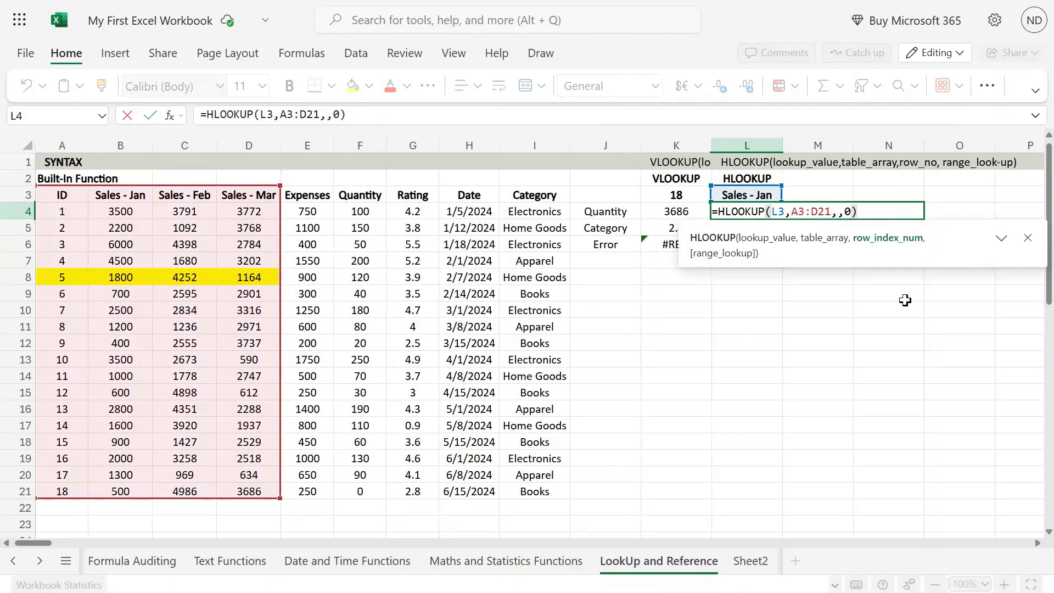
type("8")
key("Return")
- Locate the table row that the L4 result comes from, starting at its ID in A10
key("Left")
key("Left")
key("Left")
key("Left")
key("Left")
key("Left")
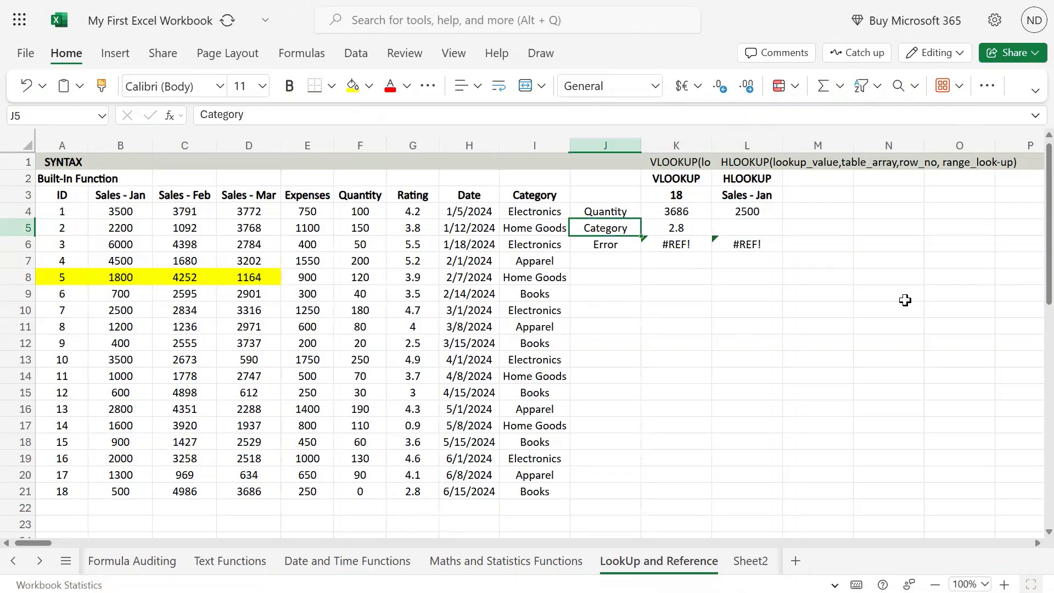
key("Left")
key("Left")
key("Left")
key("Left")
key("Left")
key("Down")
key("Down")
key("Down")
key("Down")
key("Down")
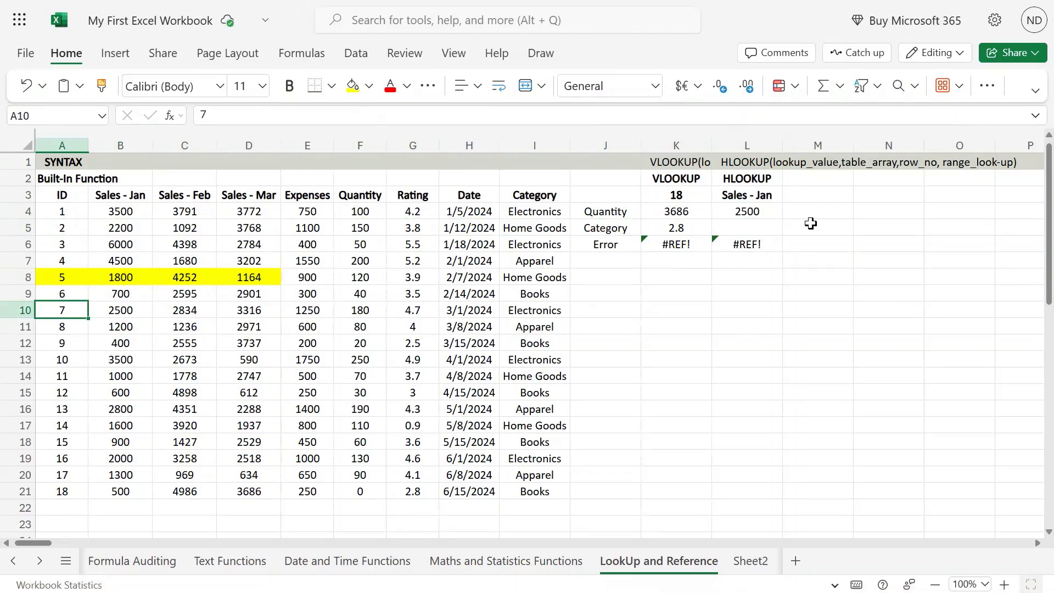
- Check the lookup value, table array and row index in the L4 formula again
left_click(756, 213)
key("F2")
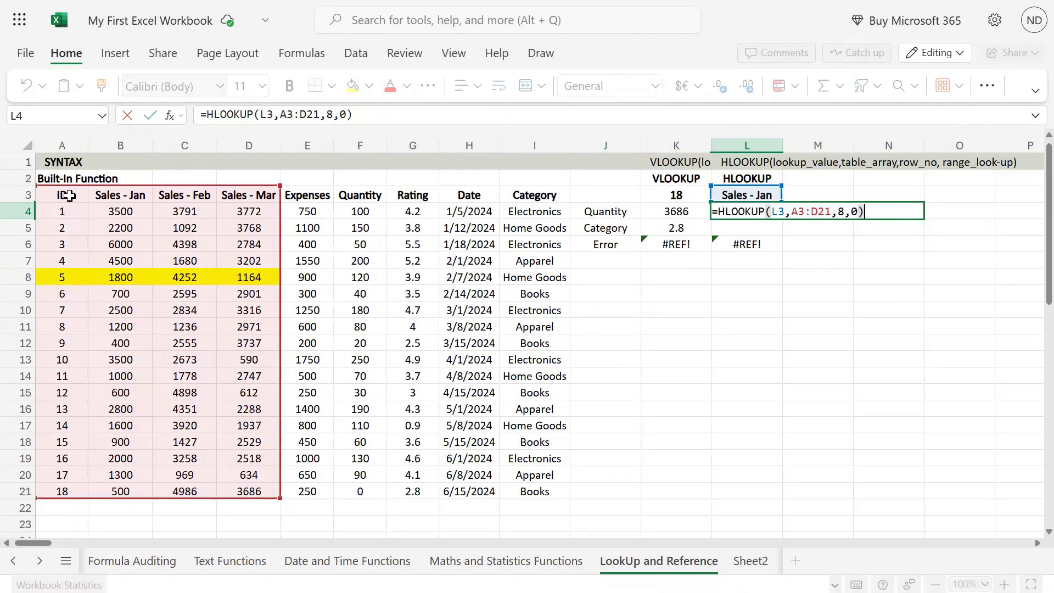
key("Escape")
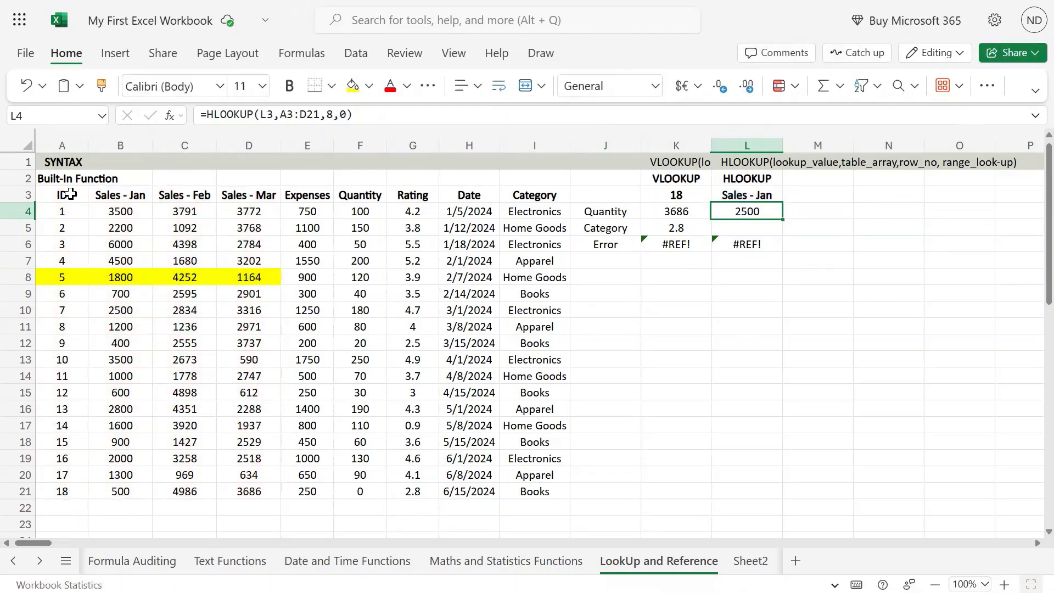
- Count eight rows down from the ID header in A3 and select the matching table row A10:D10
left_click_drag(67, 196, 74, 245)
key("shift+Down")
key("shift+Down")
key("shift+Down")
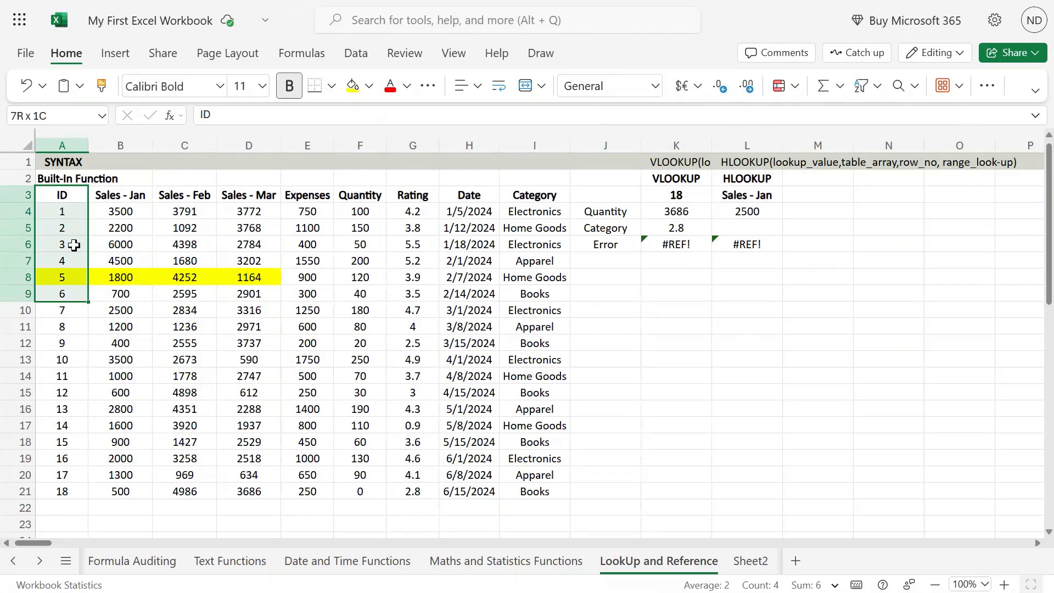
key("Down")
key("Down")
key("Down")
key("Down")
key("Down")
key("Down")
key("Down")
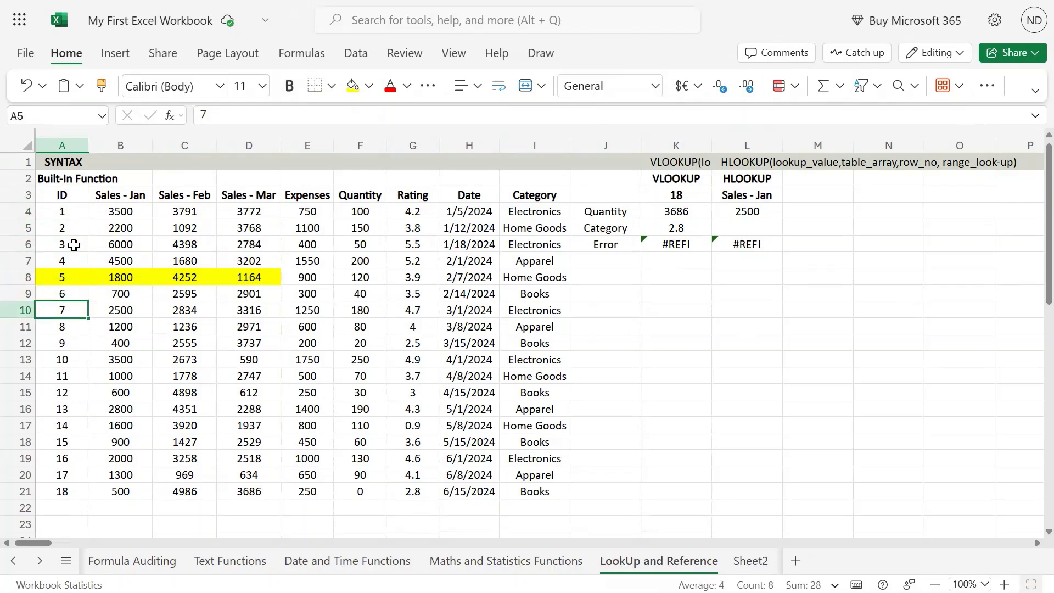
key("shift+Right")
key("shift+Right")
key("shift+Right")
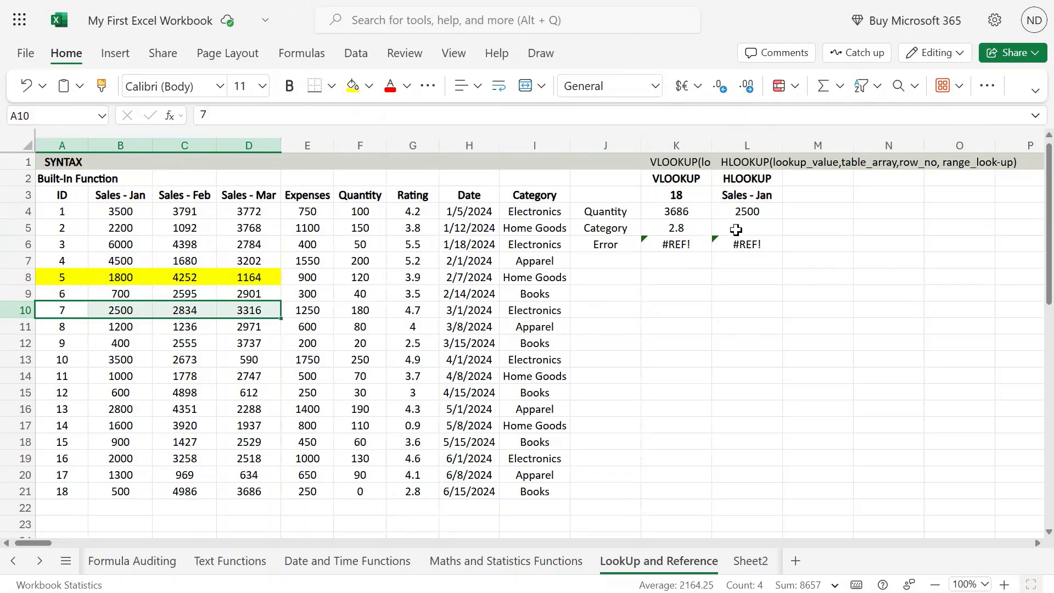
- Review the lookup value, table array and row index of the HLOOKUP formula in L4
left_click(775, 211)
double_click(774, 211)
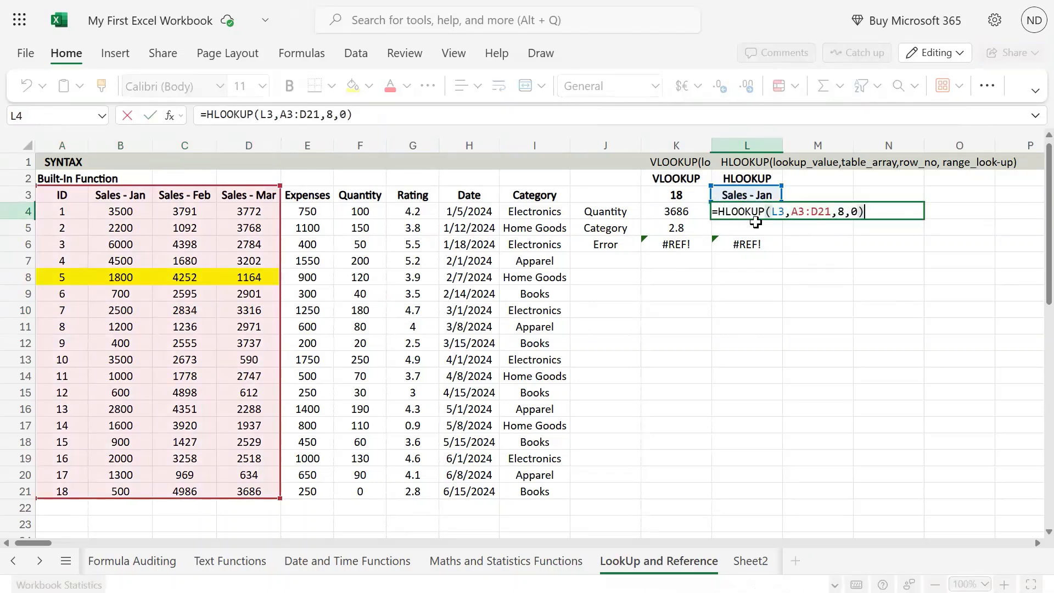
key("Escape")
- Switch the lookup header in L3 to Sales - Feb and select the matching table row A10:D10 for comparison
left_click(776, 196)
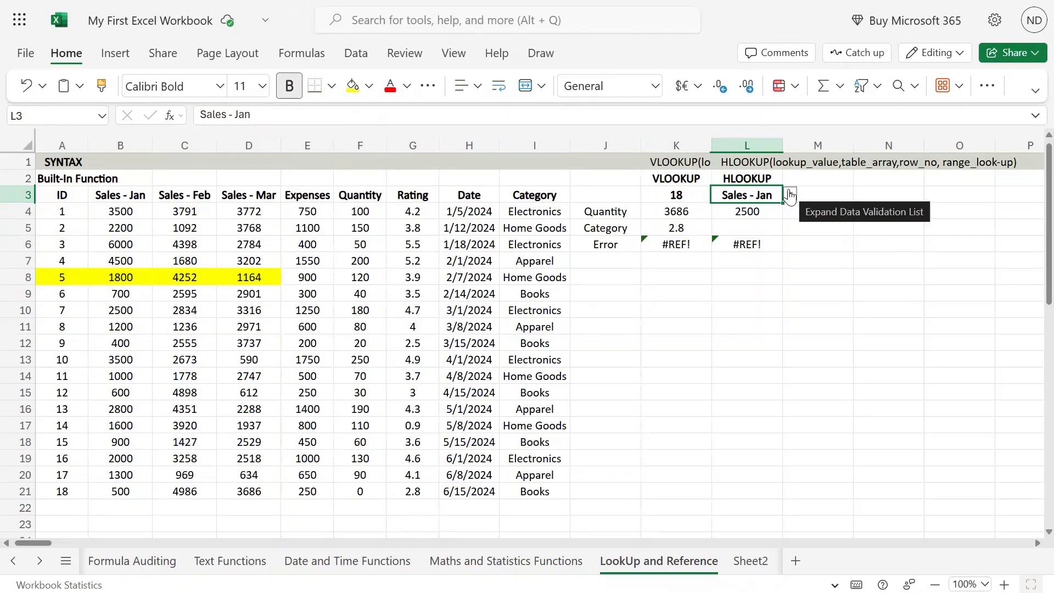
left_click(789, 195)
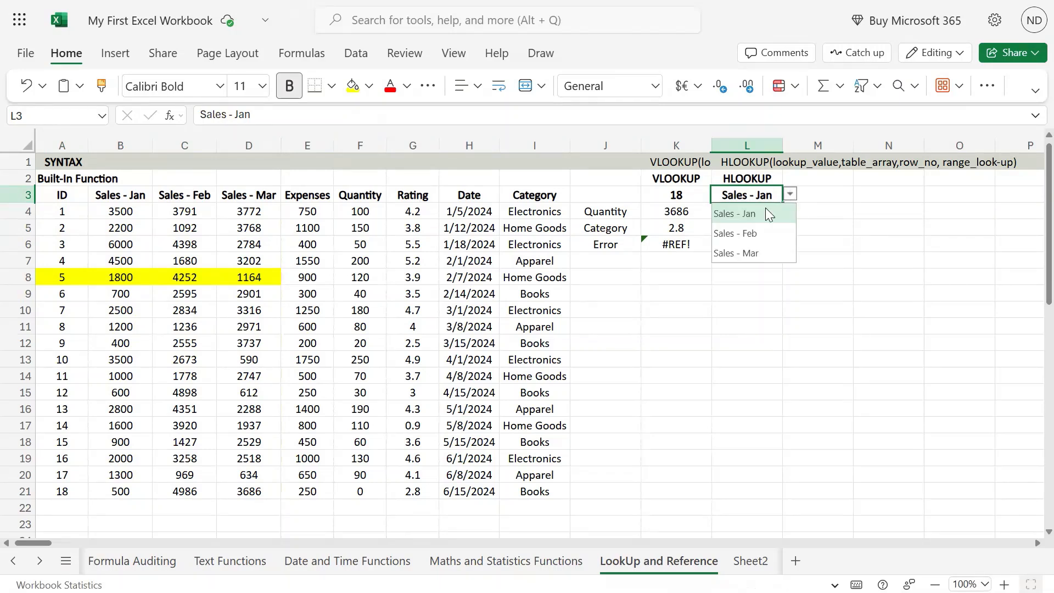
left_click(758, 232)
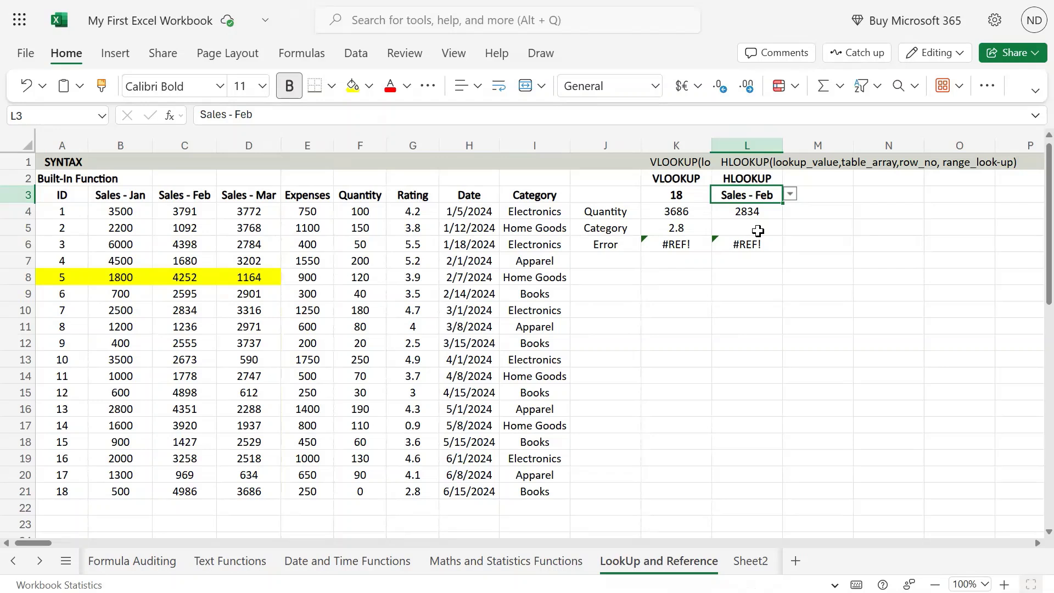
left_click_drag(66, 310, 244, 305)
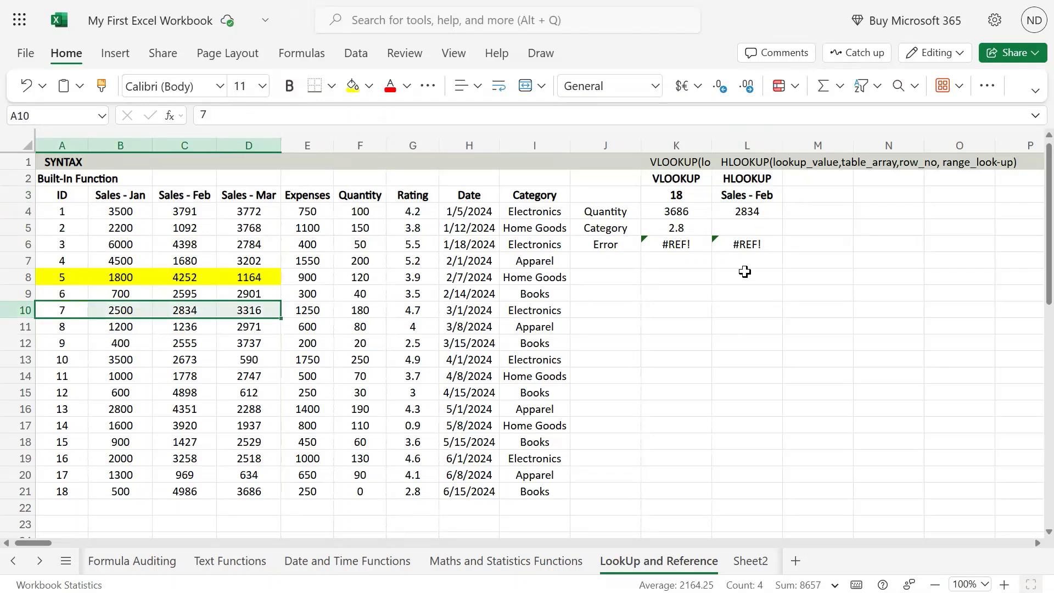
- Set the lookup header in L3 to Sales - Mar from its list of allowed values
left_click(768, 198)
left_click(789, 194)
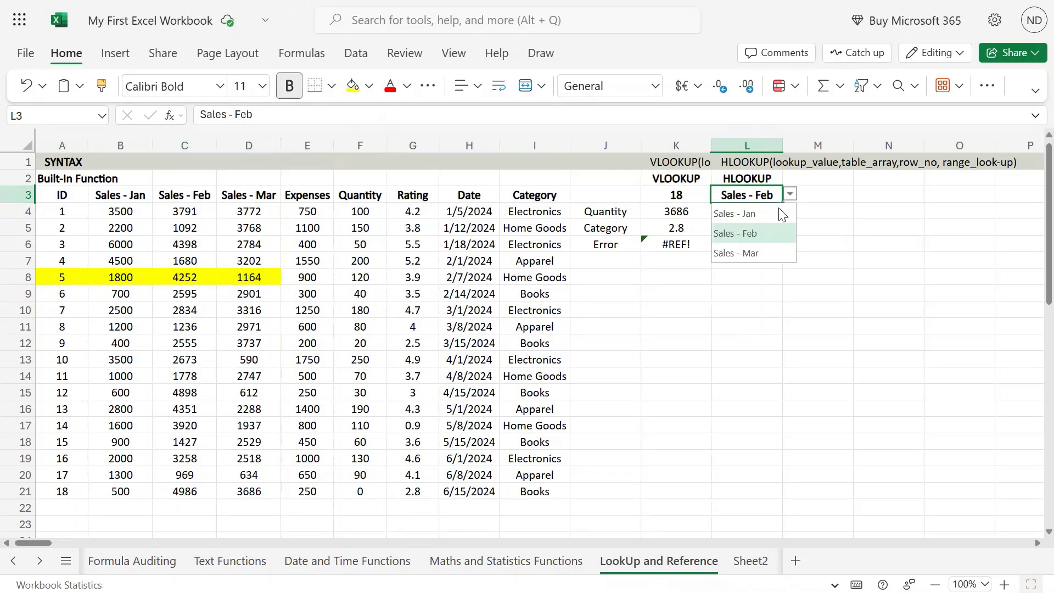
left_click(760, 254)
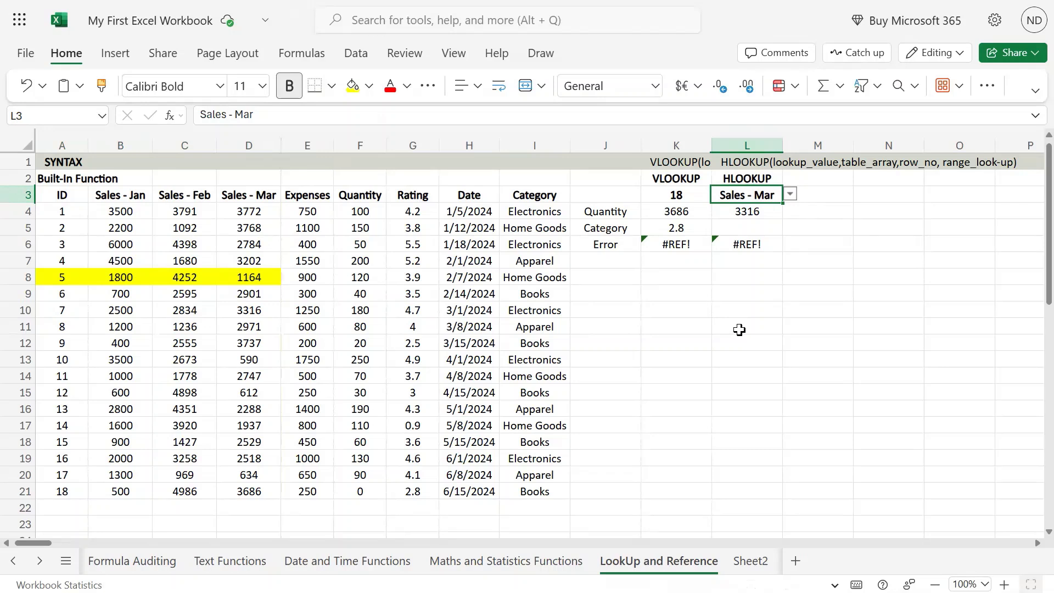
mouse_move(525, 1)
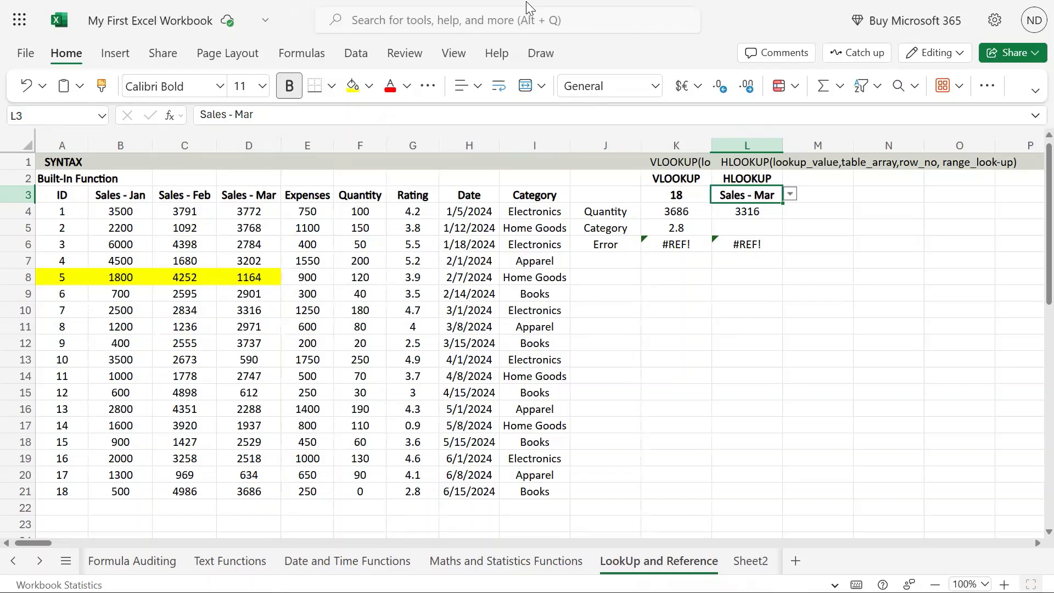
- Open the L4 HLOOKUP formula and examine its arguments and the table range it references, keeping the formula as it is
left_click(755, 212)
key("F2")
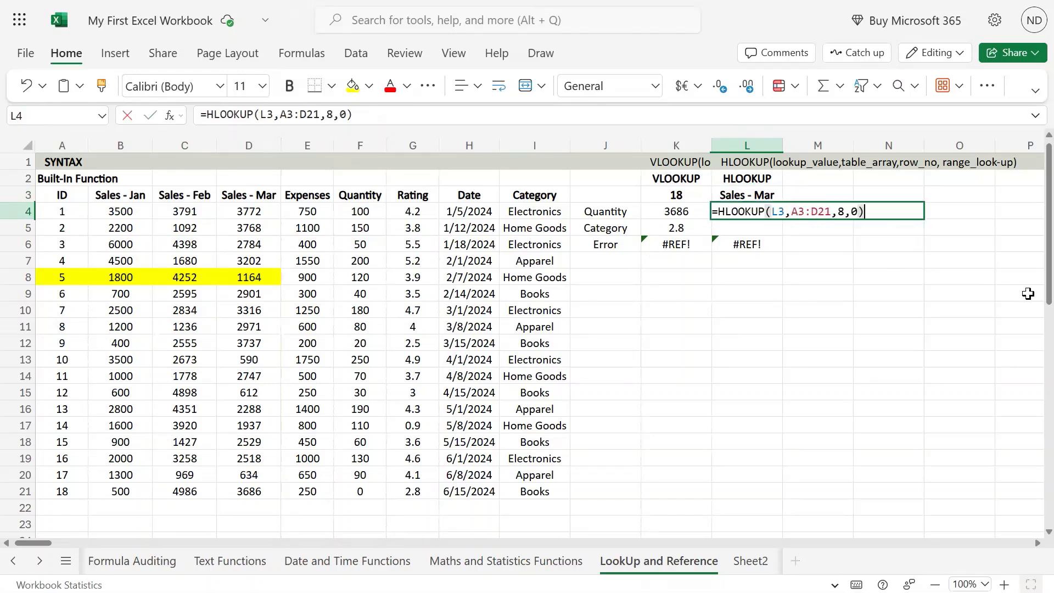
key("Left")
key("Left")
key("Left")
key("Left")
key("Left")
key("Left")
key("Left")
key("Left")
key("Left")
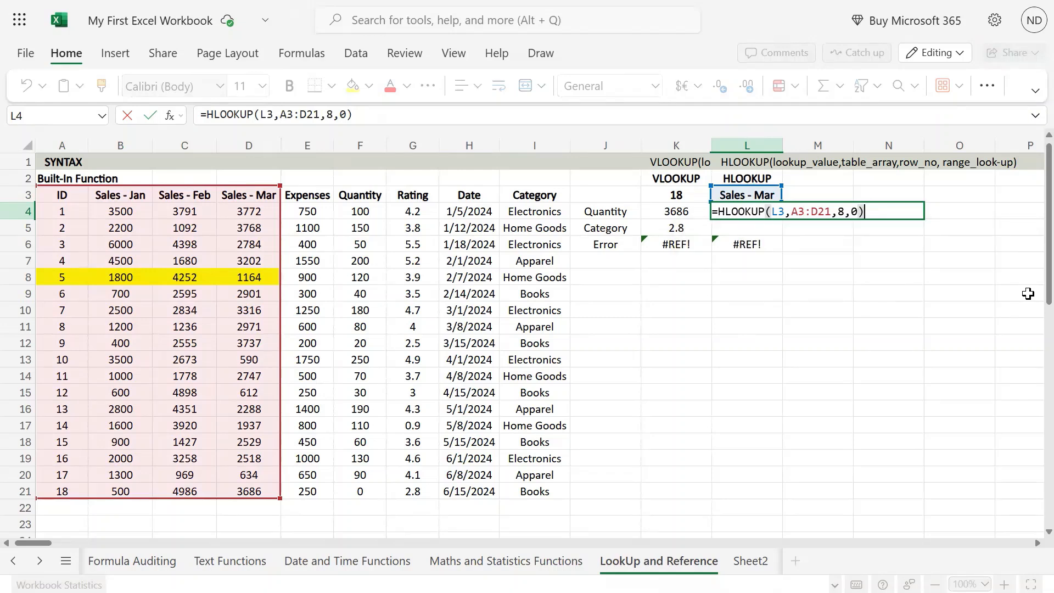
key("Return")
- Inspect the HLOOKUP formula in the Error row, L6, highlighting its row index number to compare with the table array A3:D21
key("Down")
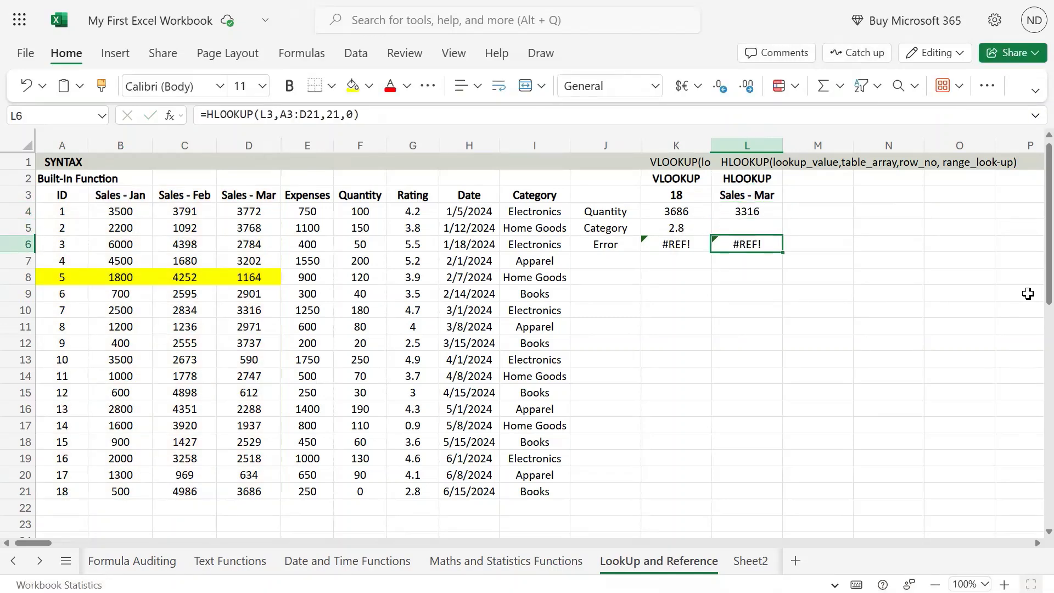
key("F2")
key("Left")
key("Left")
key("Left")
key("Left")
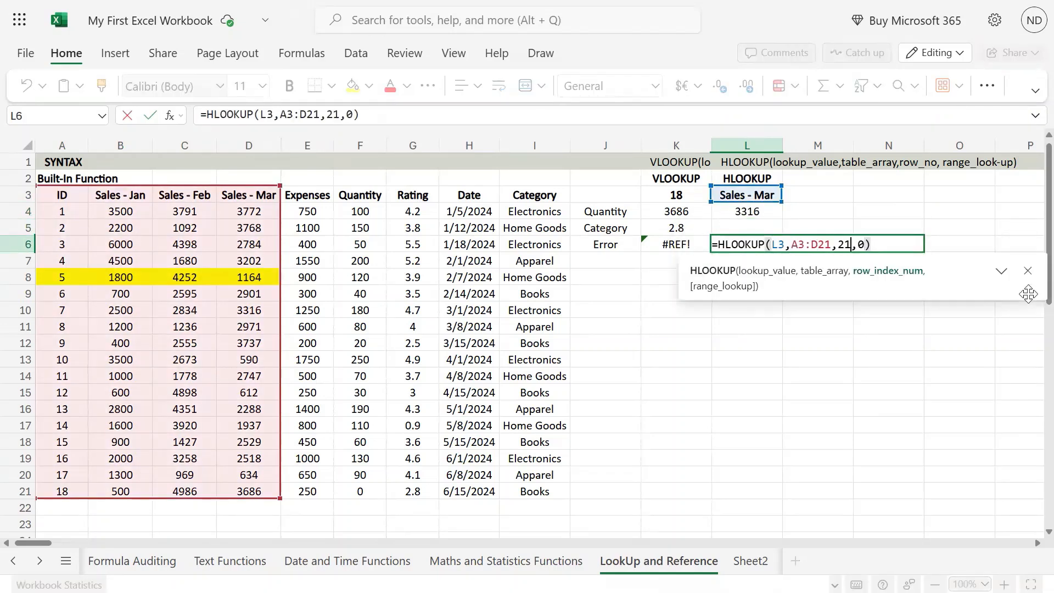
key("Left")
key("shift+Right")
key("shift+Right")
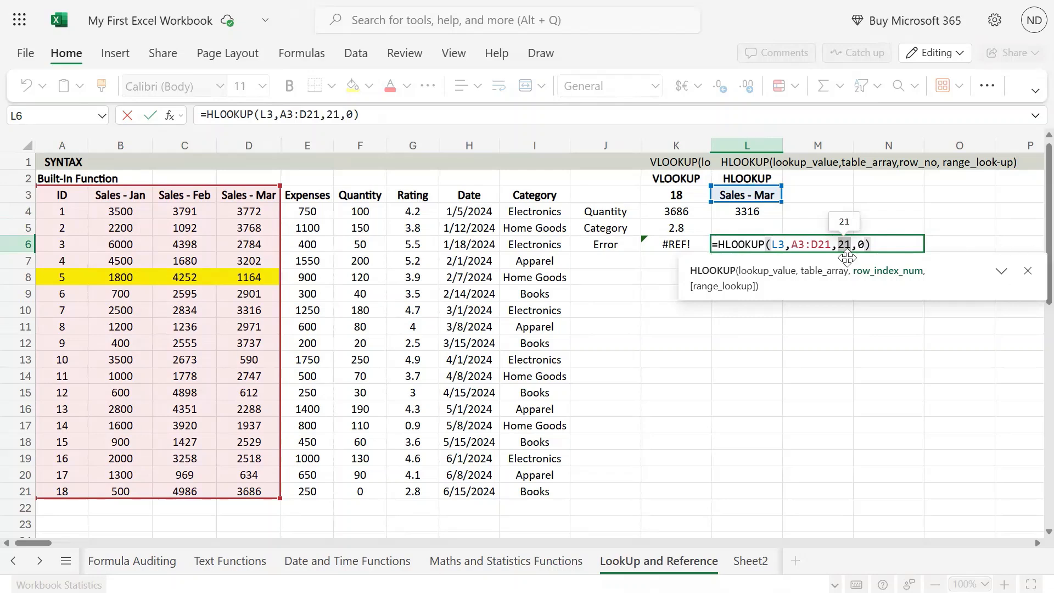
key("ctrl+Return")
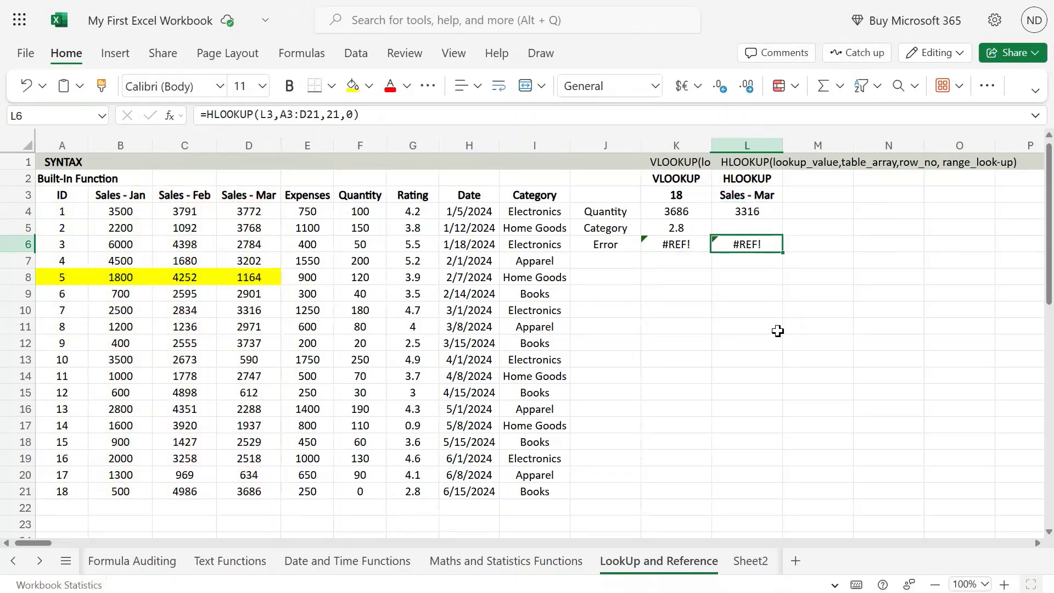
mouse_move(525, 1)
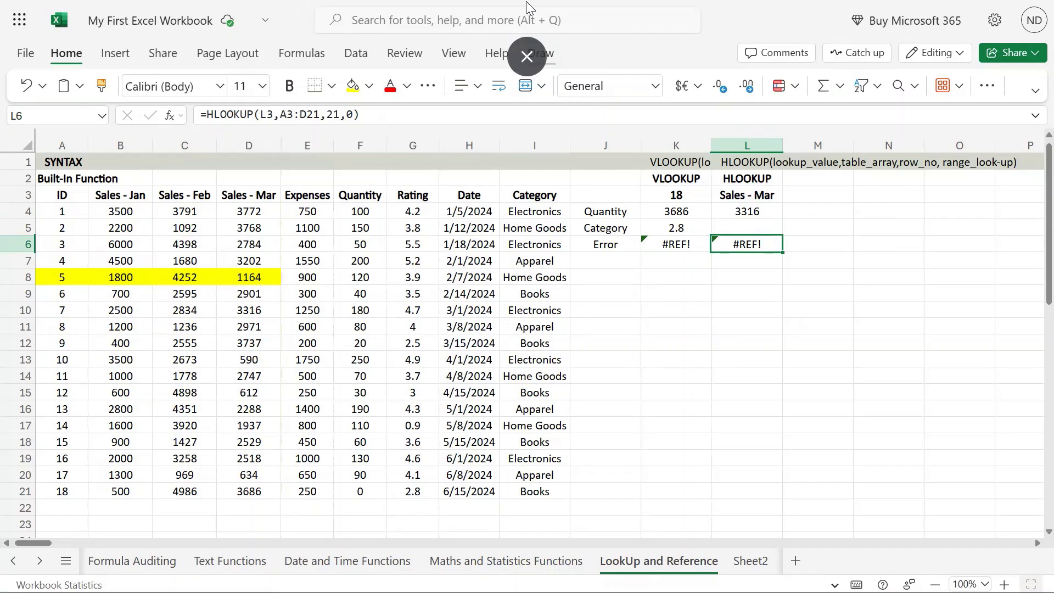